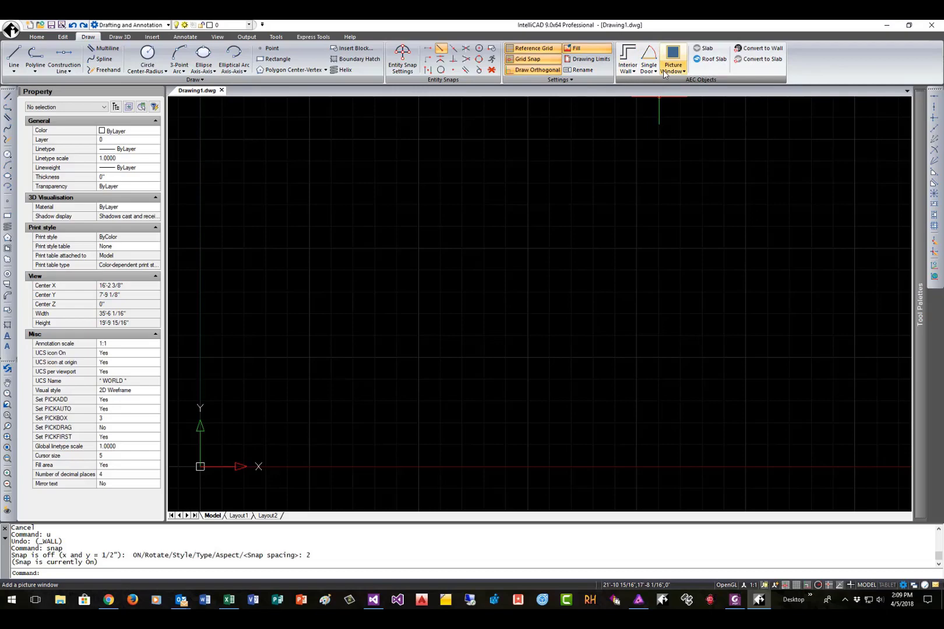
Review the wall, door and window type lists, then choose the Exterior Wall type.
left_click(632, 72)
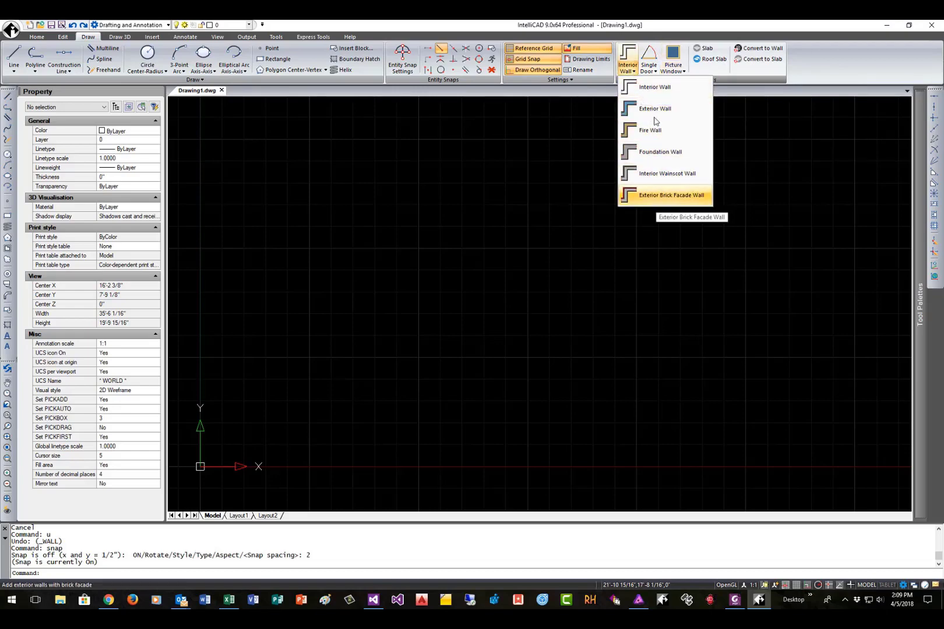
left_click(651, 69)
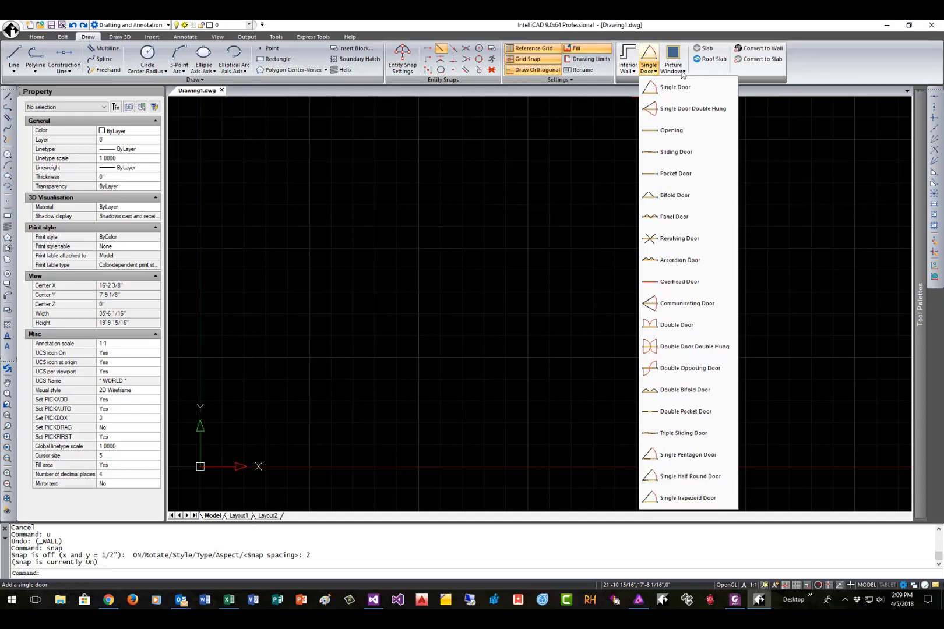
left_click(682, 71)
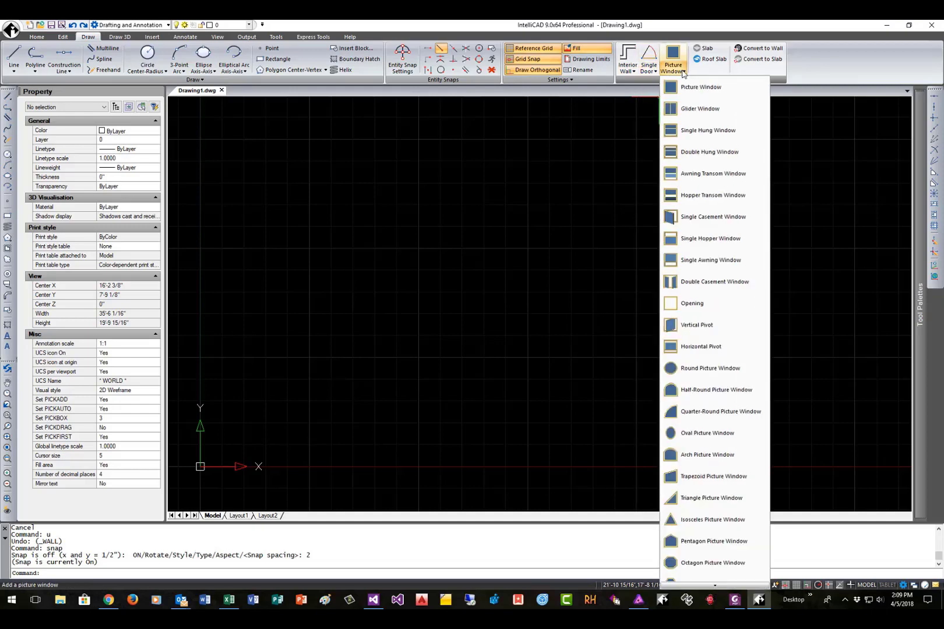
left_click(633, 72)
left_click(647, 111)
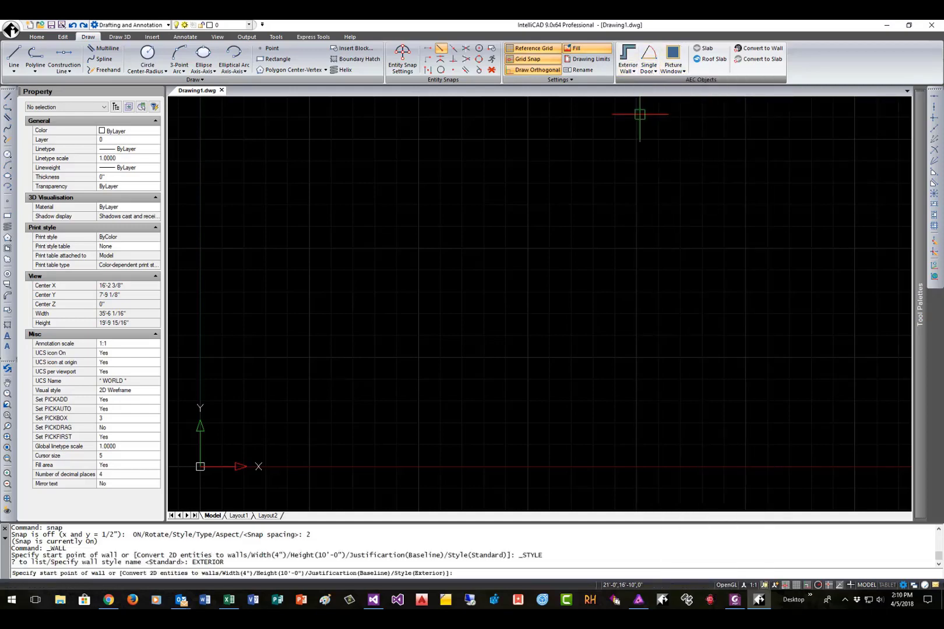
Draw the L-shaped wall outline, from a 20' top wall and 9' side, closing at the start.
left_click(283, 173)
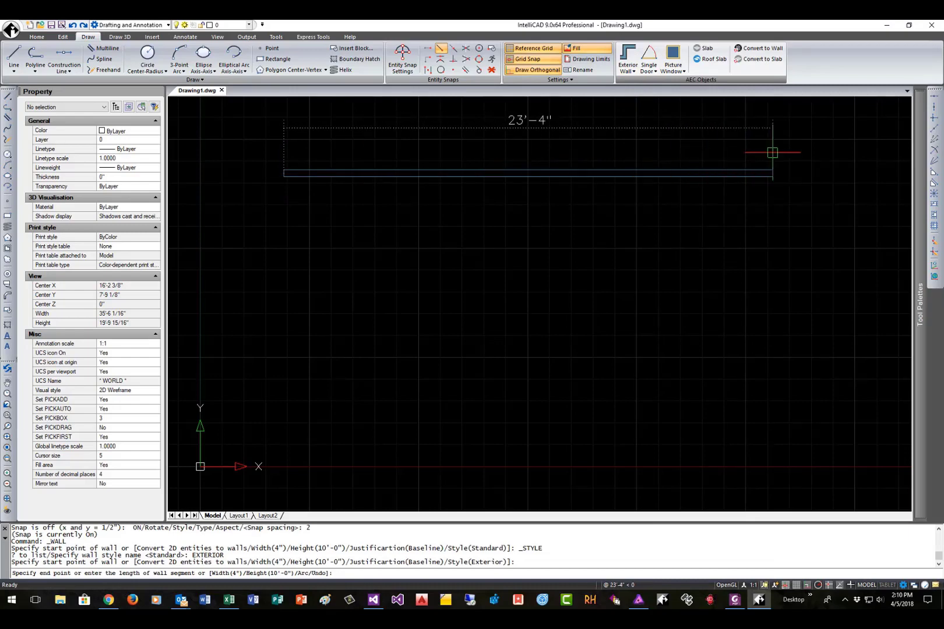
left_click(703, 159)
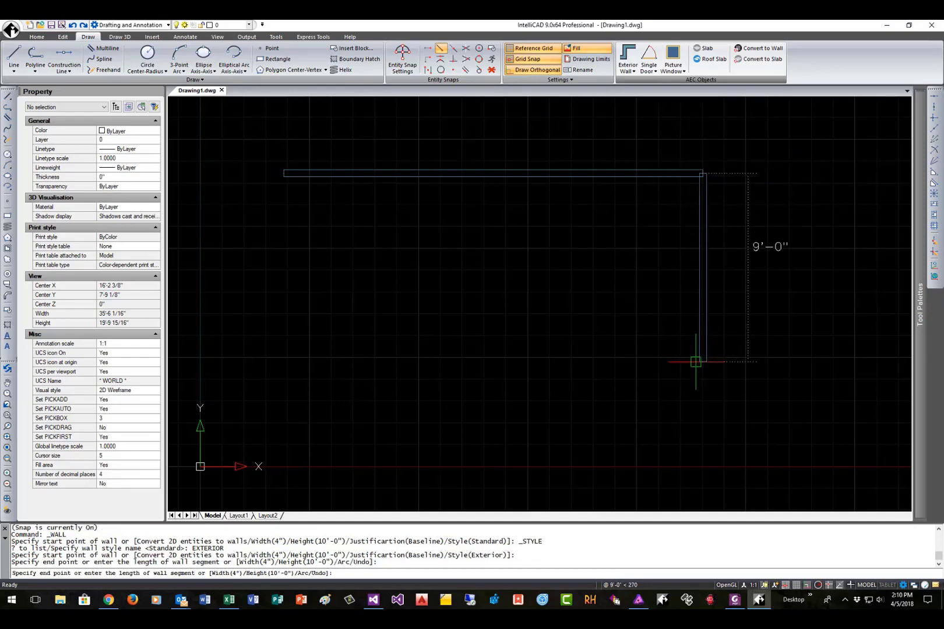
left_click(697, 357)
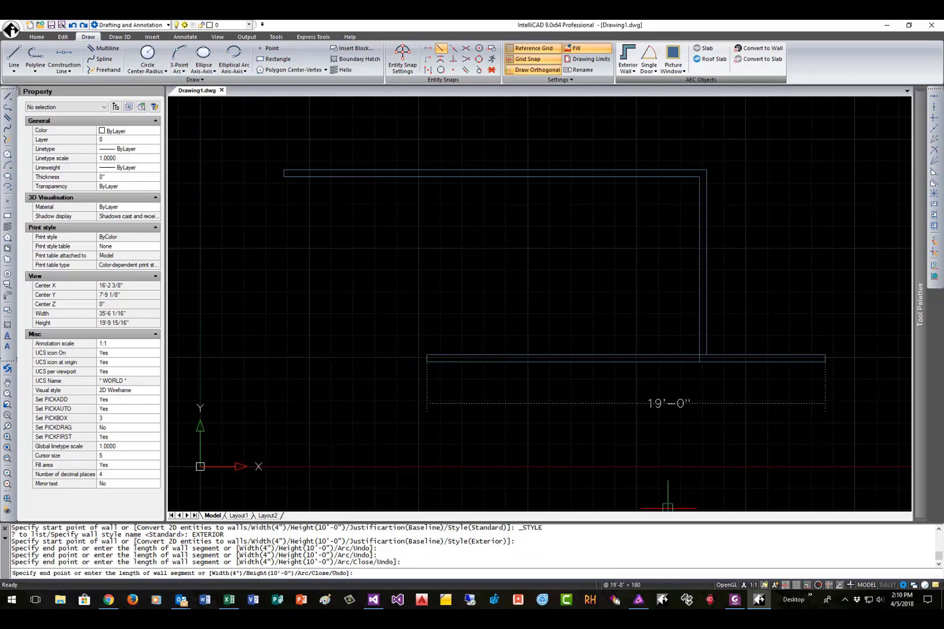
left_click(787, 466)
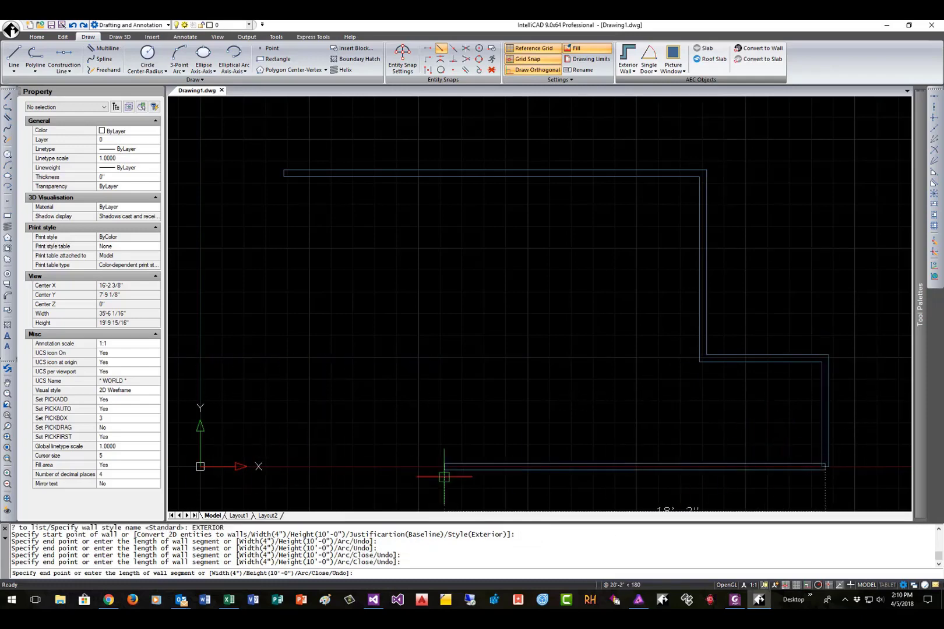
left_click(283, 372)
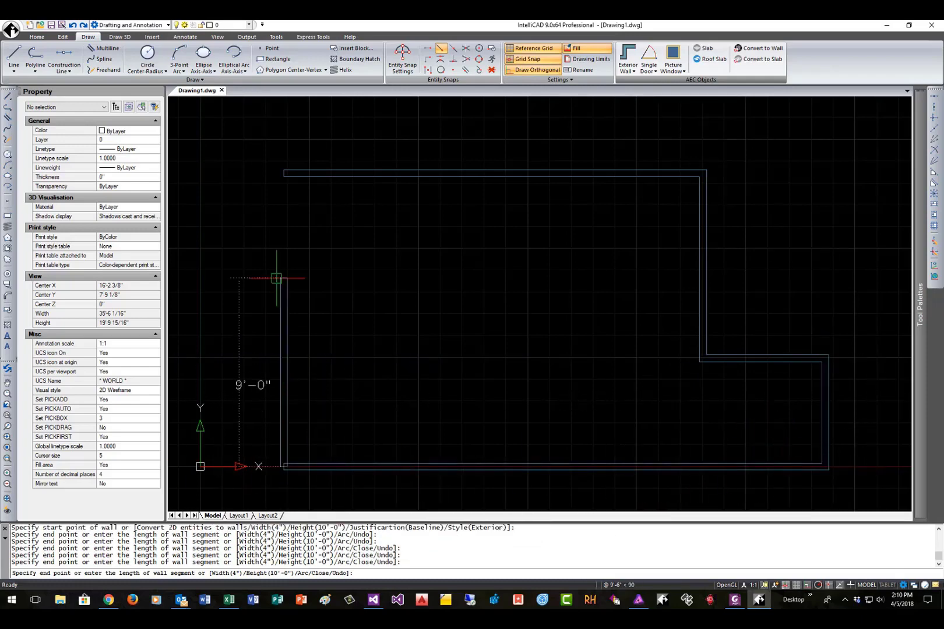
left_click(284, 176)
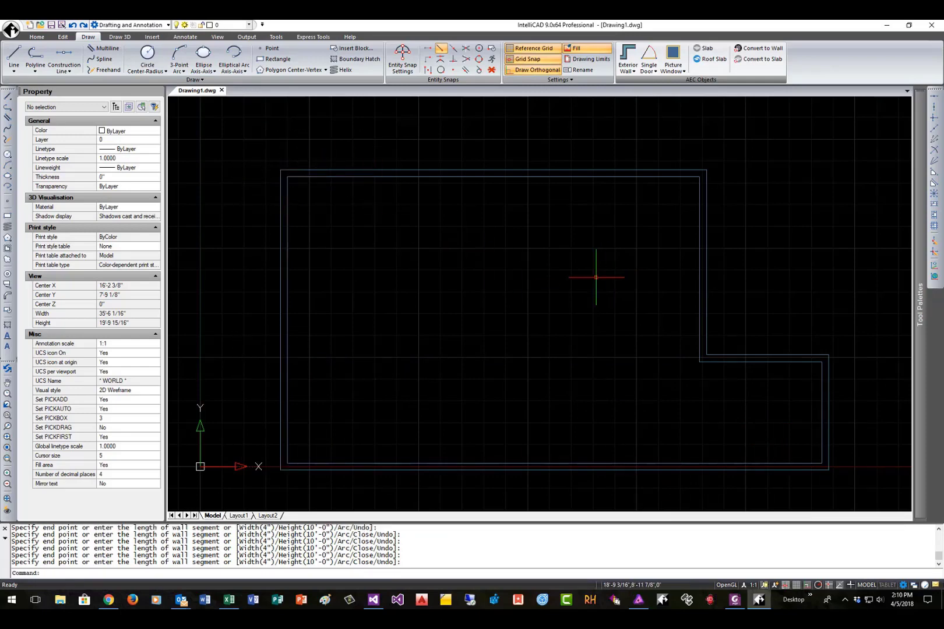
Insert a double door into the bottom wall near its left corner.
scroll(592, 280, "down", 3)
scroll(587, 283, "up", 3)
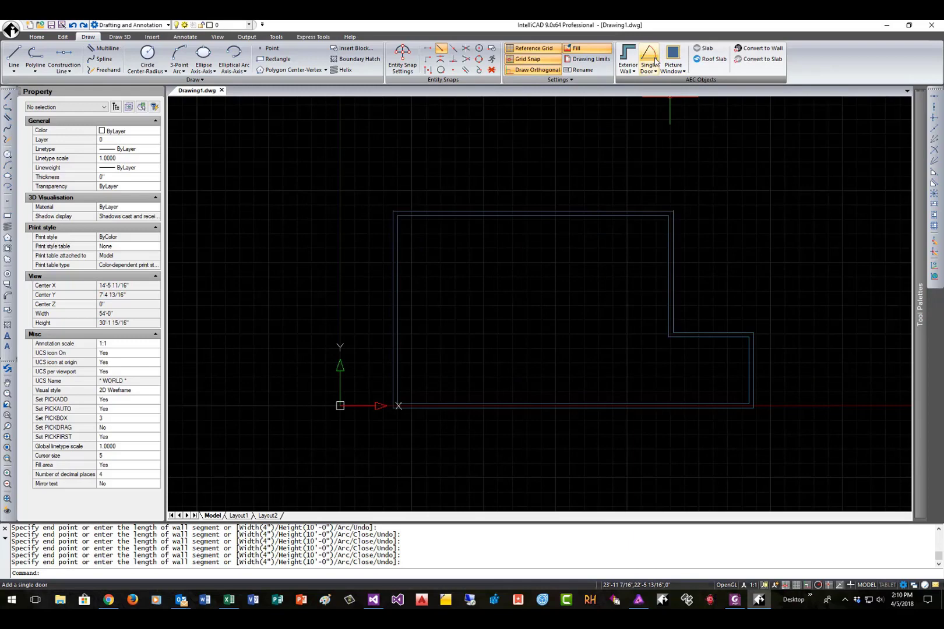
left_click(673, 63)
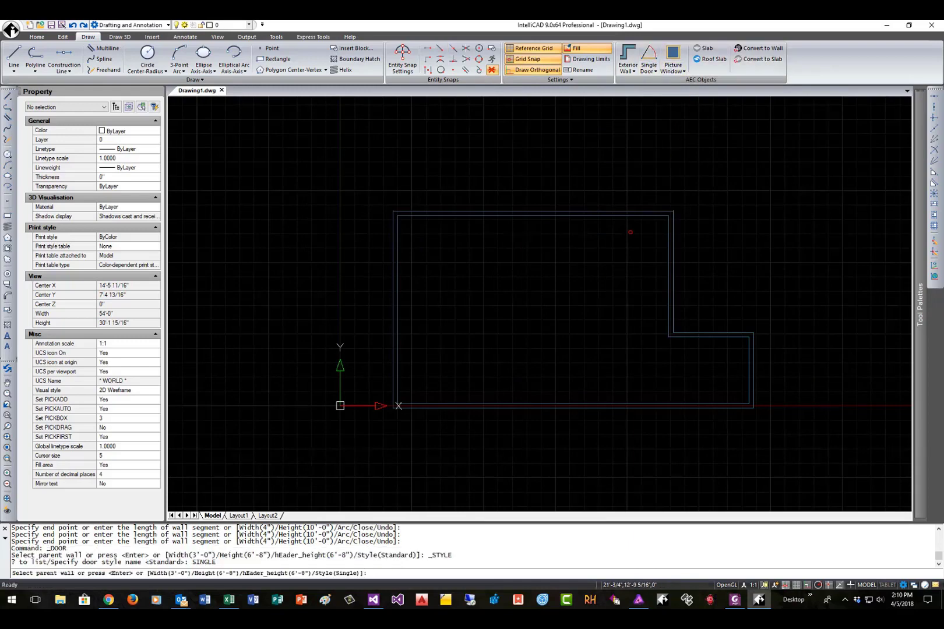
left_click(649, 70)
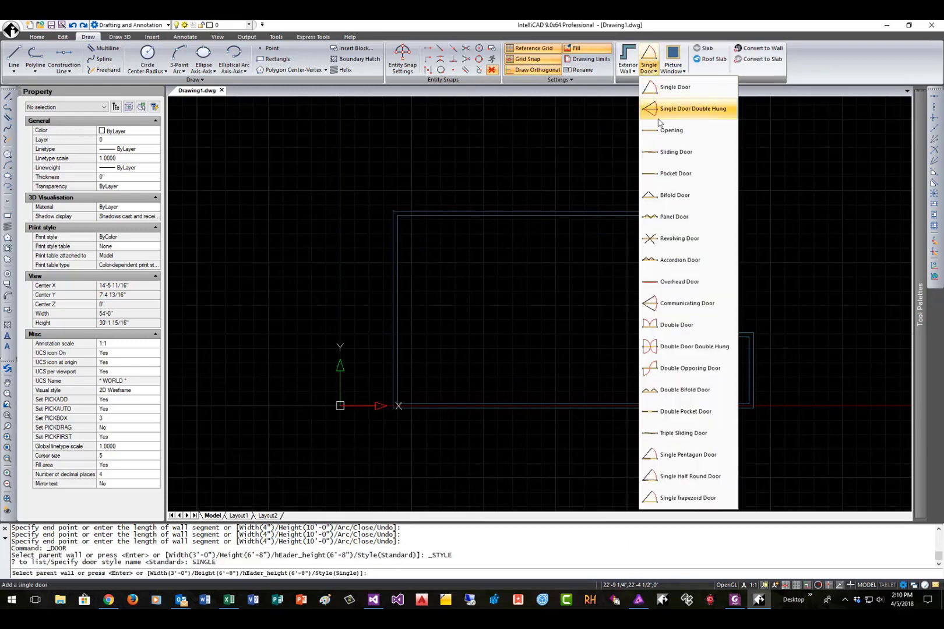
left_click(655, 327)
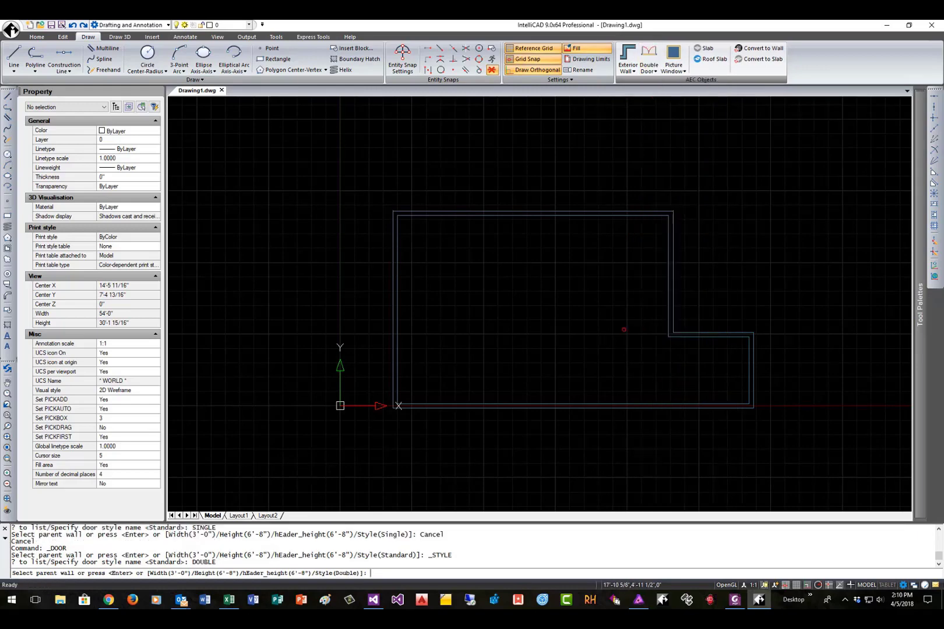
left_click(423, 403)
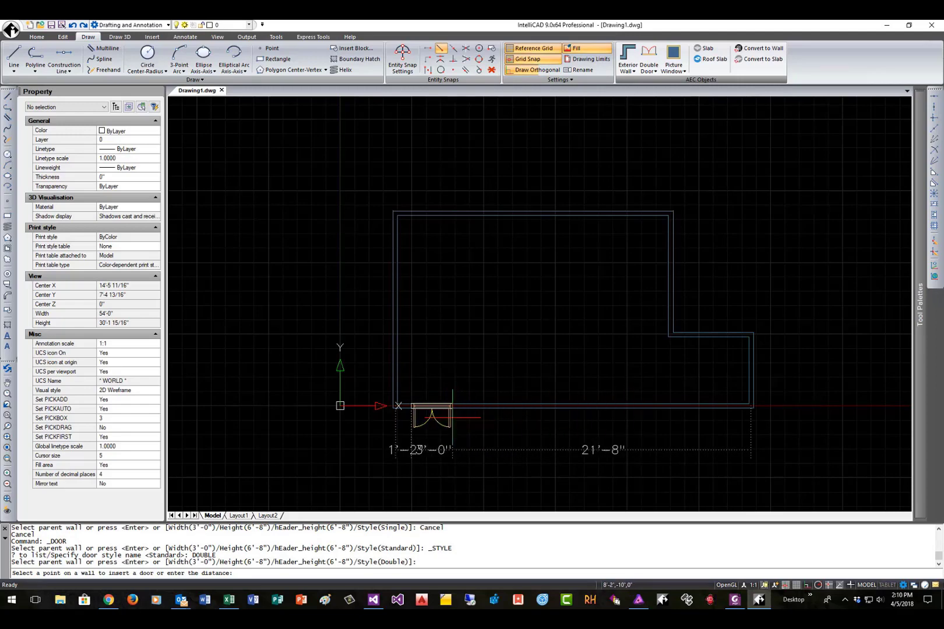
left_click(445, 415)
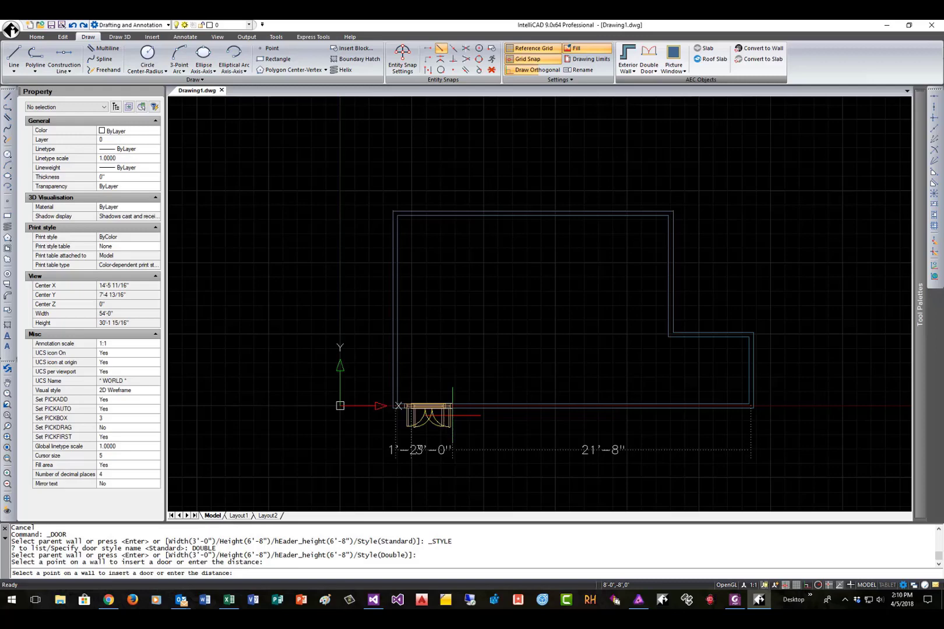
key("Return")
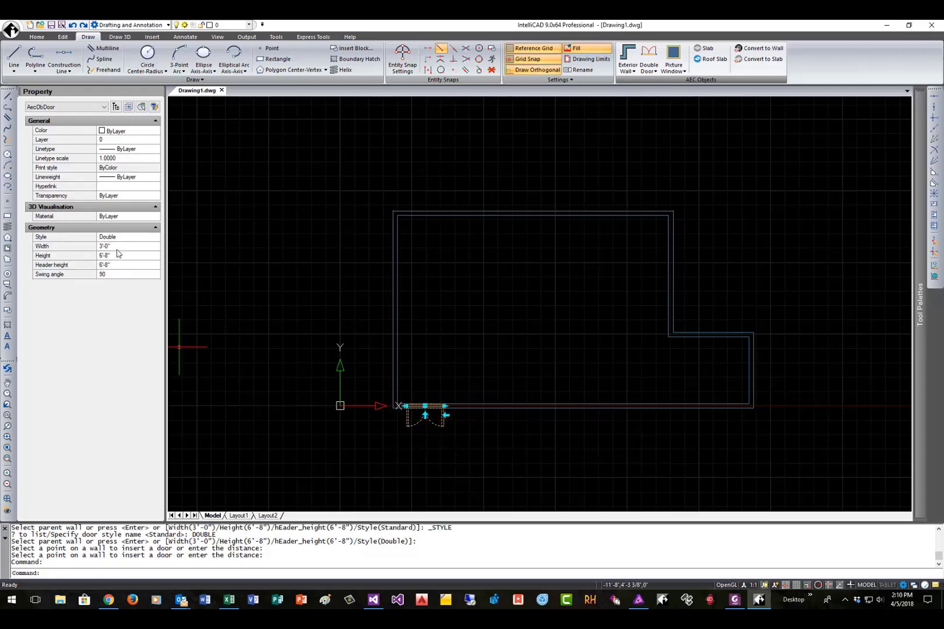
Widen the double door to 6' and slide it right, clear of the corner.
left_click(119, 247)
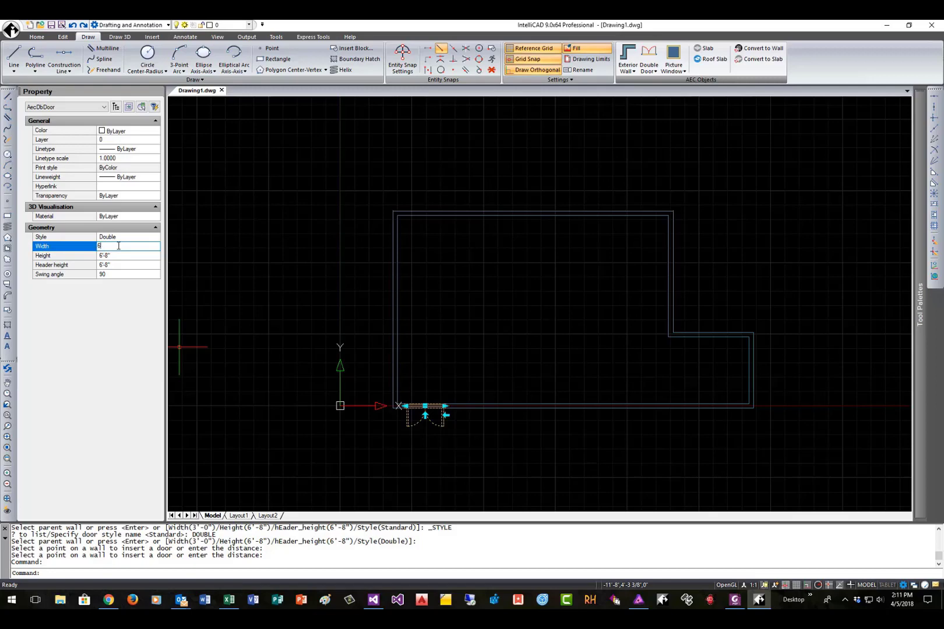
key("Return")
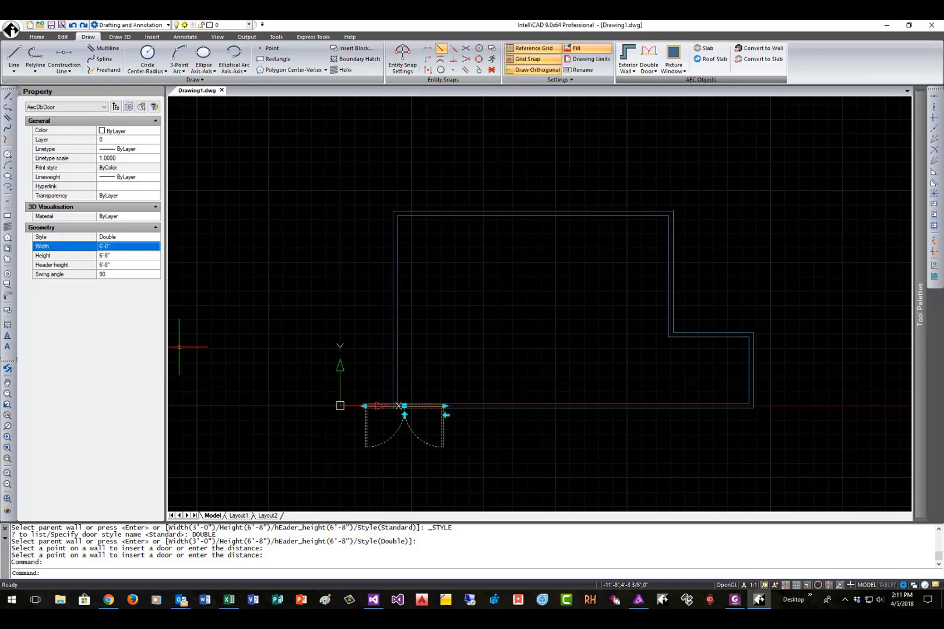
left_click(404, 406)
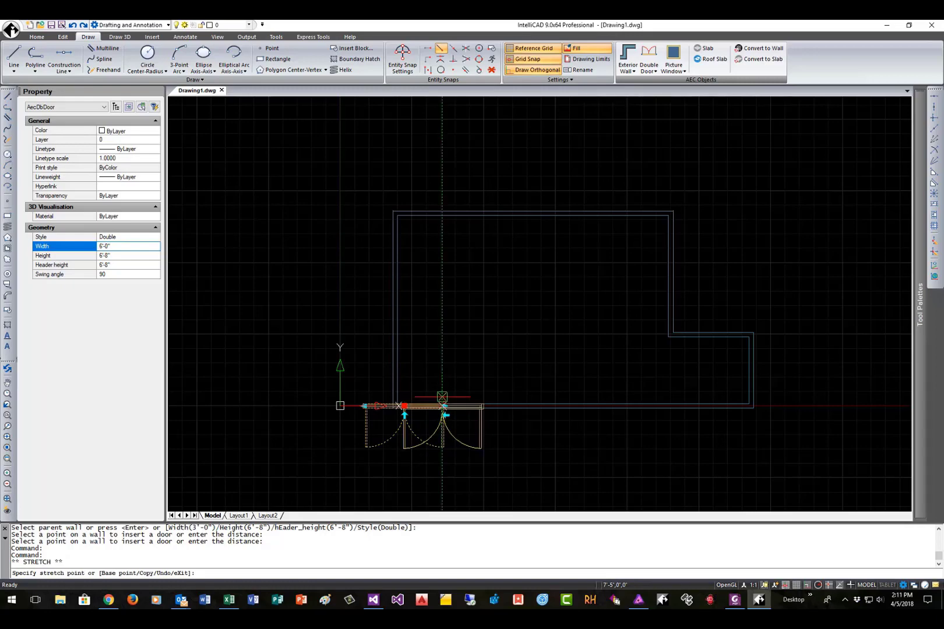
left_click(442, 402)
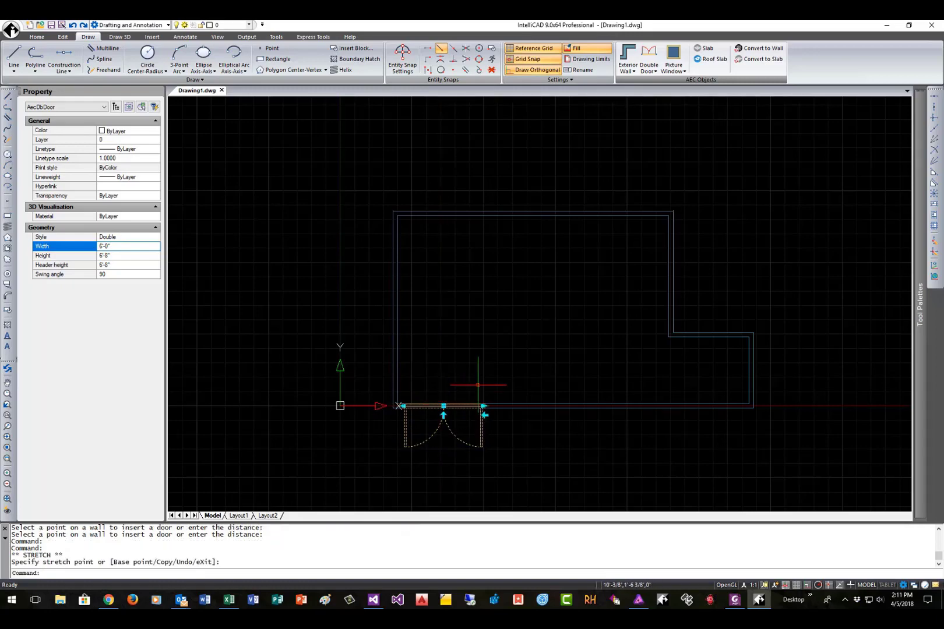
key("Escape")
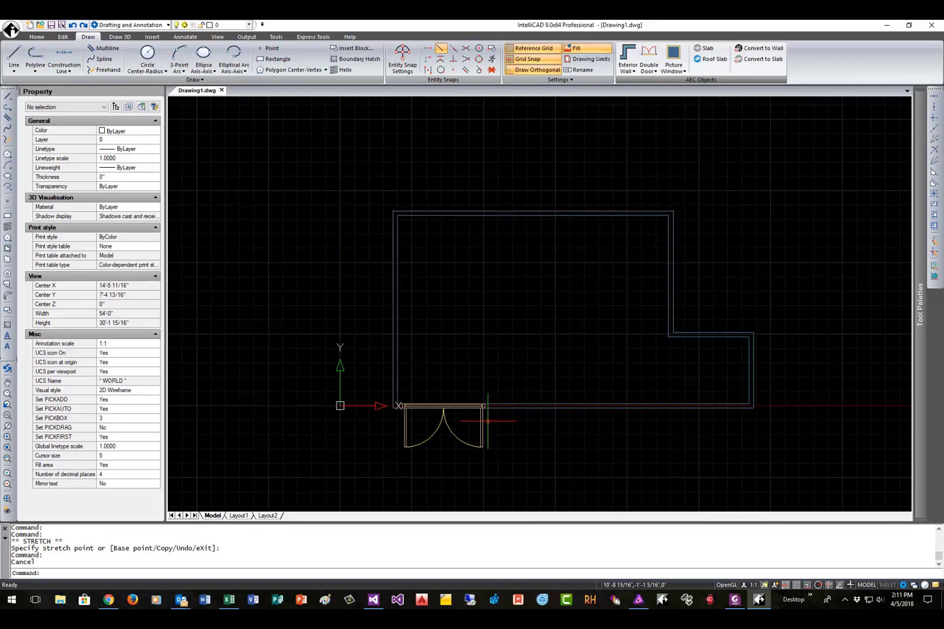
Flip the double door's swing inward, then back so it swings outward.
left_click(487, 414)
left_click(485, 409)
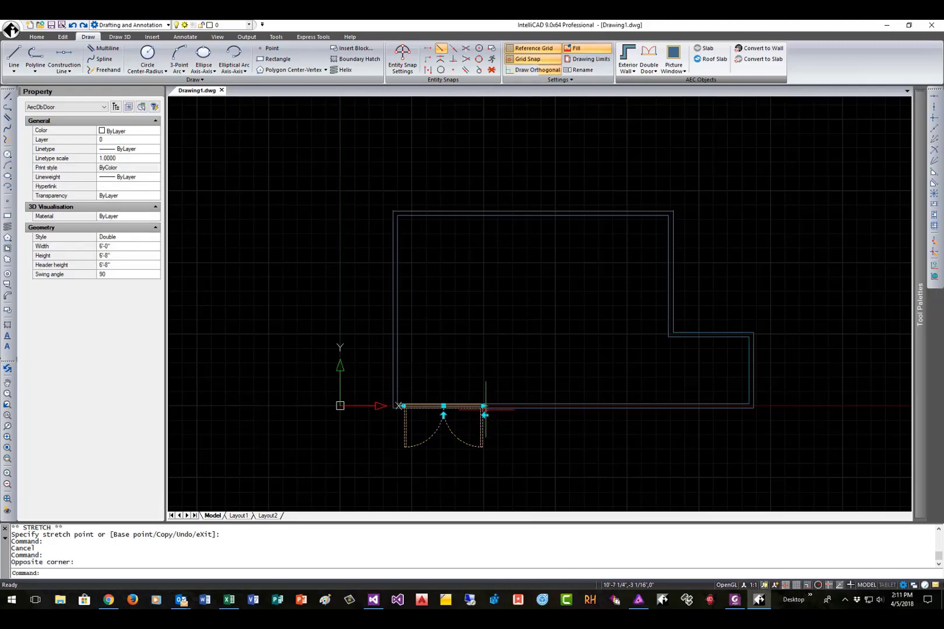
left_click(444, 414)
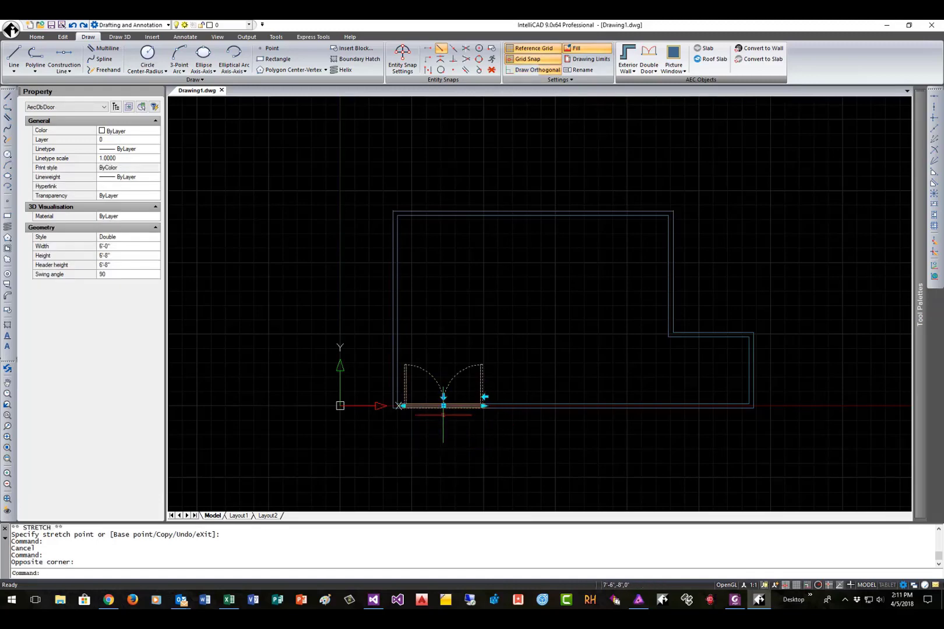
left_click(443, 397)
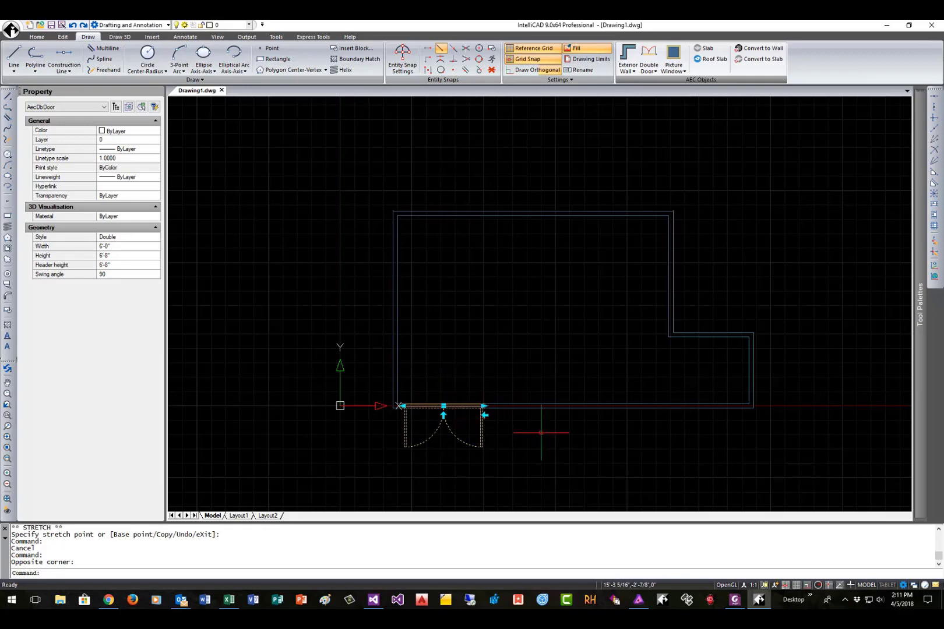
key("Escape")
Place a single door in the top wall with orthogonal mode off.
left_click(656, 72)
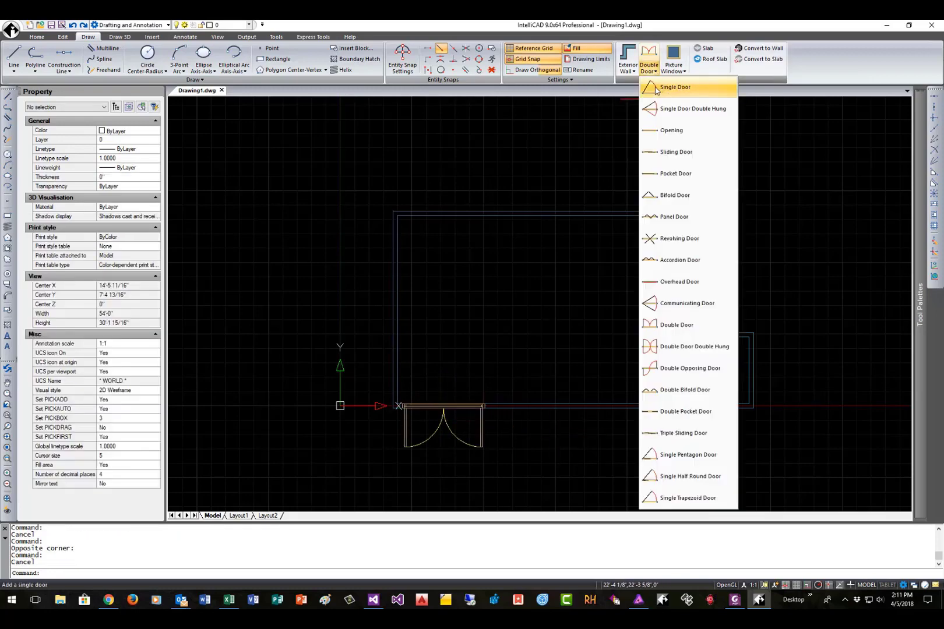
left_click(655, 91)
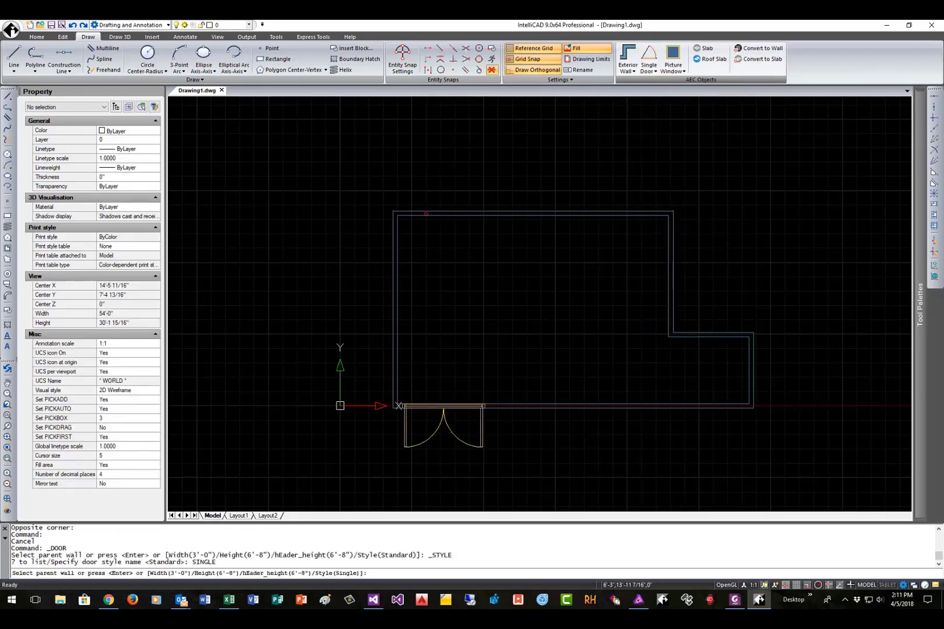
key("F8")
left_click(428, 210)
left_click(425, 215)
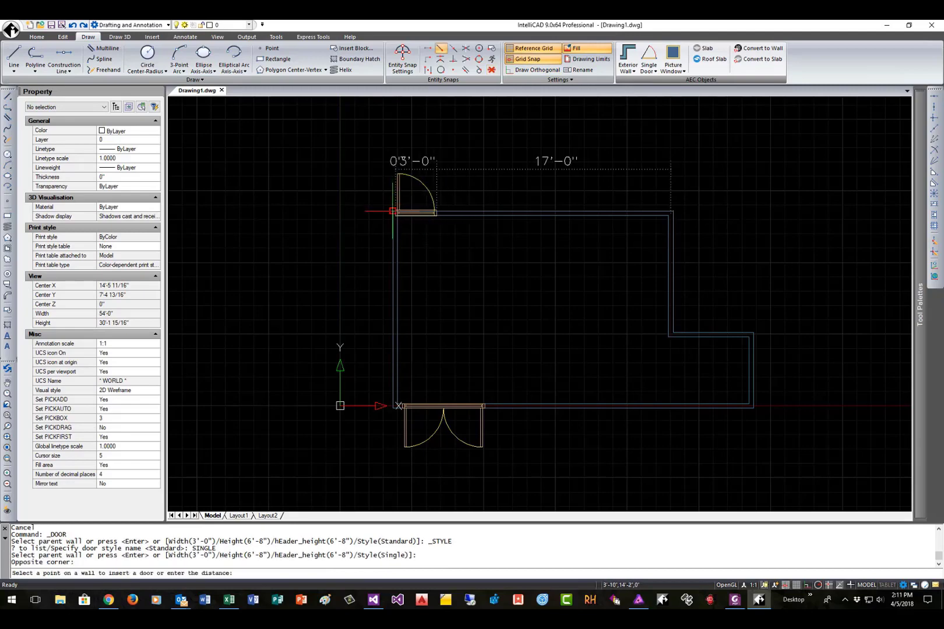
left_click(421, 216)
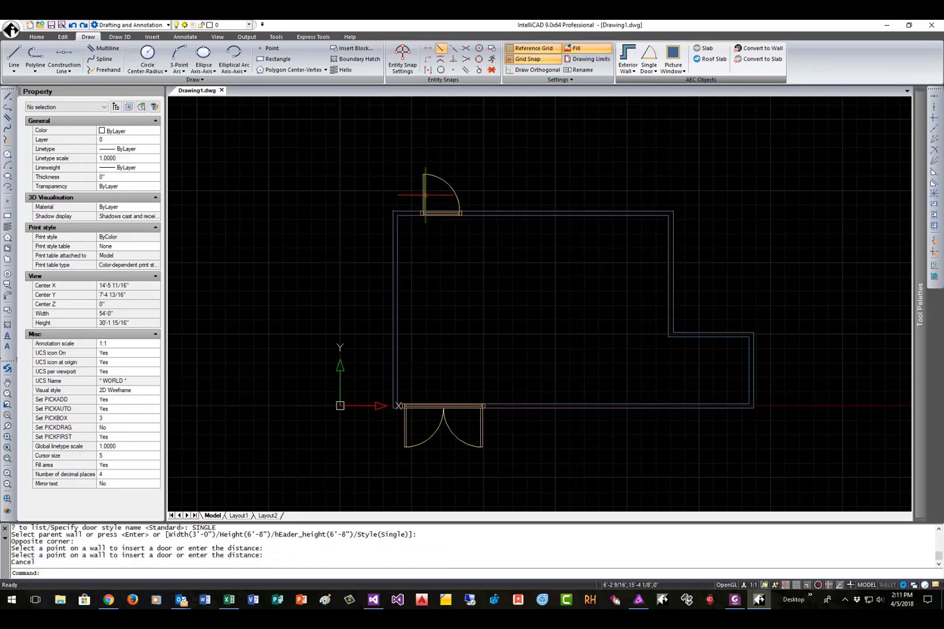
key("F8")
key("Escape")
Make the top-wall door swing outward and shift it toward the wall's left end.
left_click(423, 188)
left_click(441, 203)
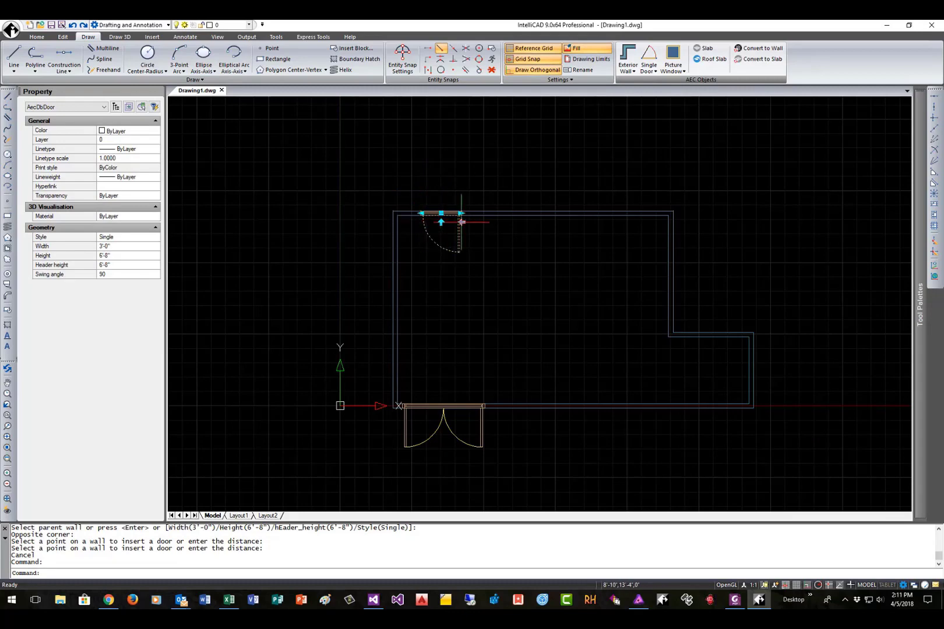
left_click(441, 221)
key("Escape")
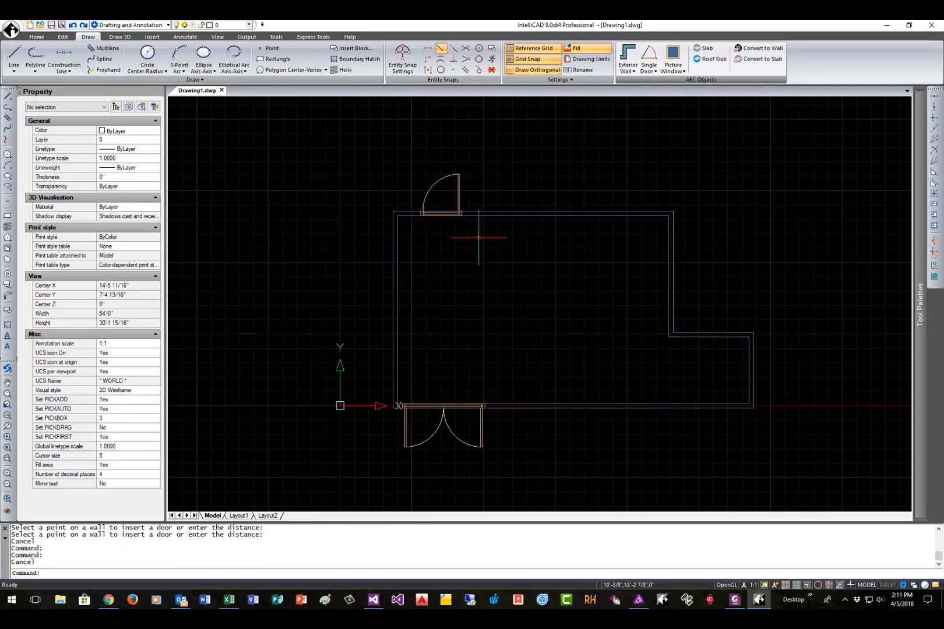
left_click(441, 217)
left_click(441, 213)
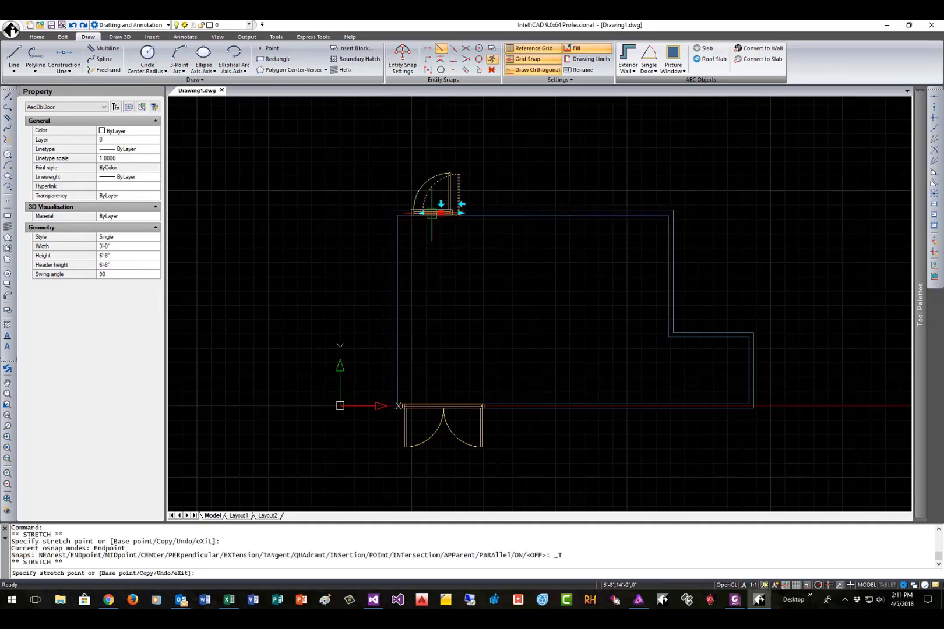
left_click(459, 208)
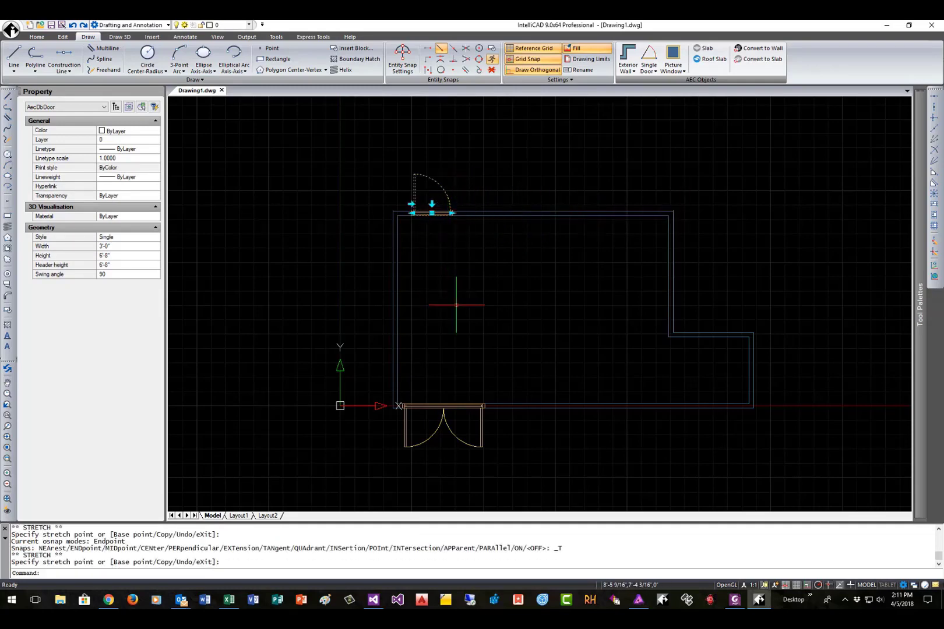
key("Escape")
key("Escape")
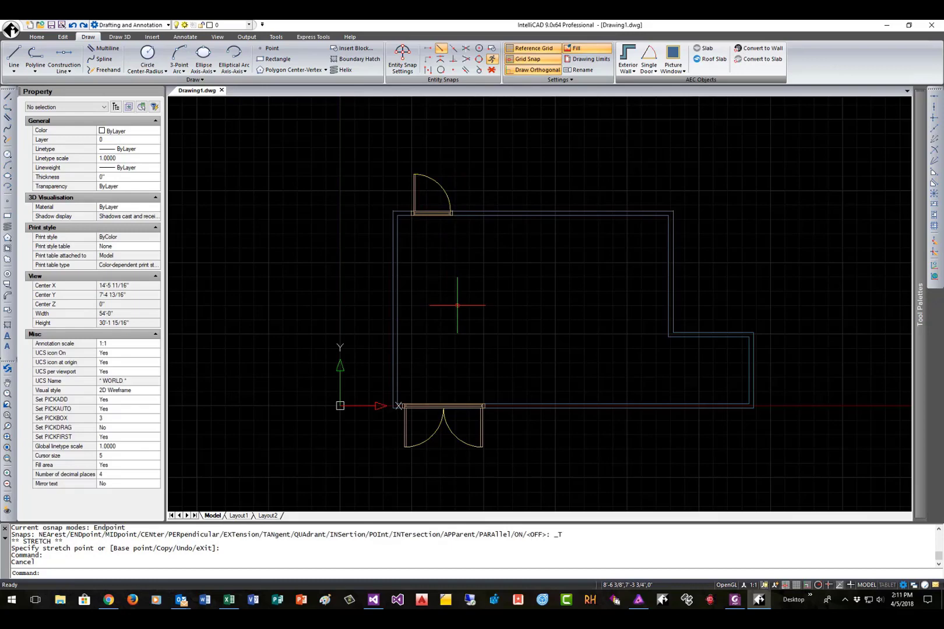
left_click(680, 69)
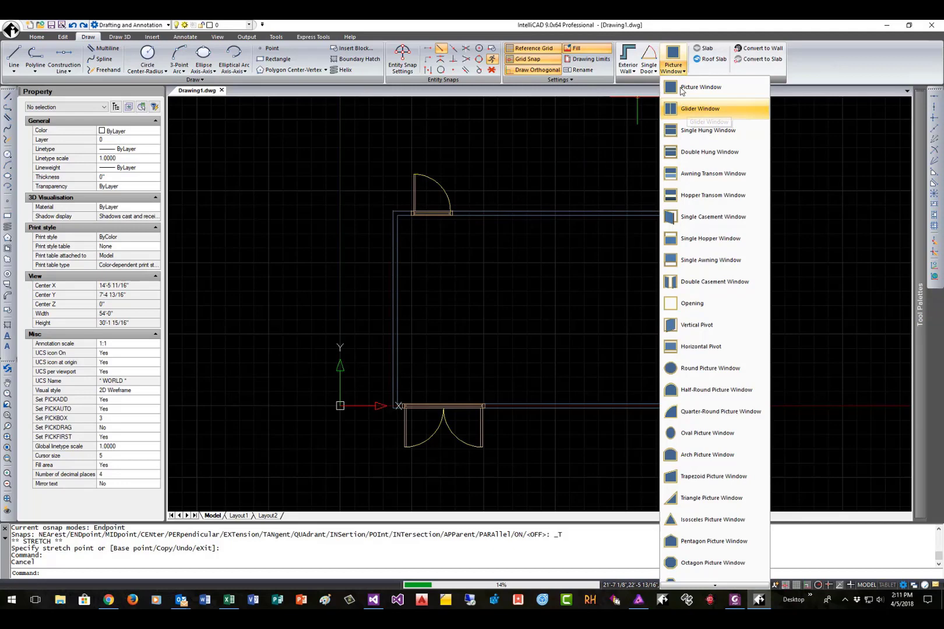
left_click(646, 70)
left_click(634, 71)
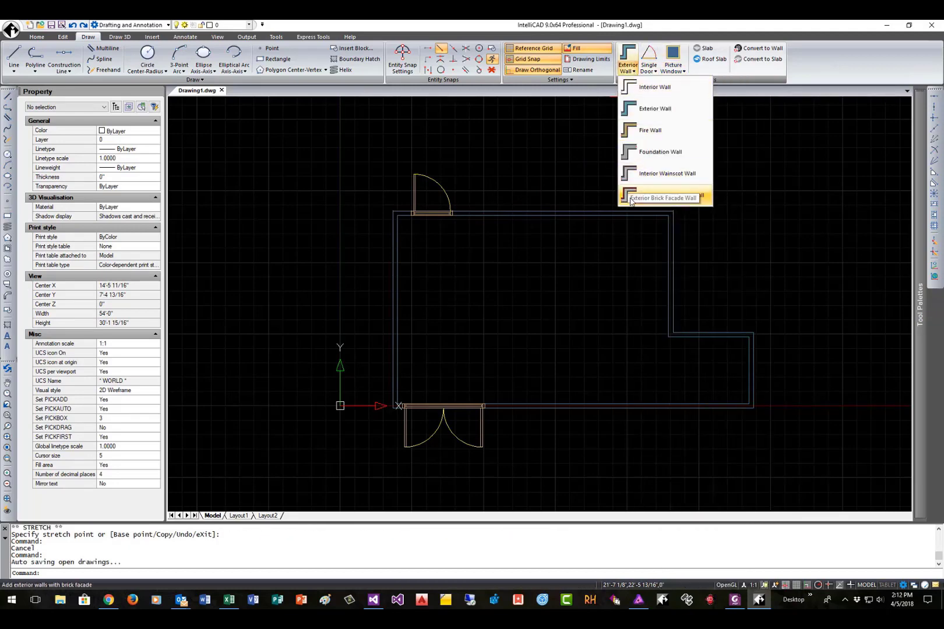
left_click(635, 99)
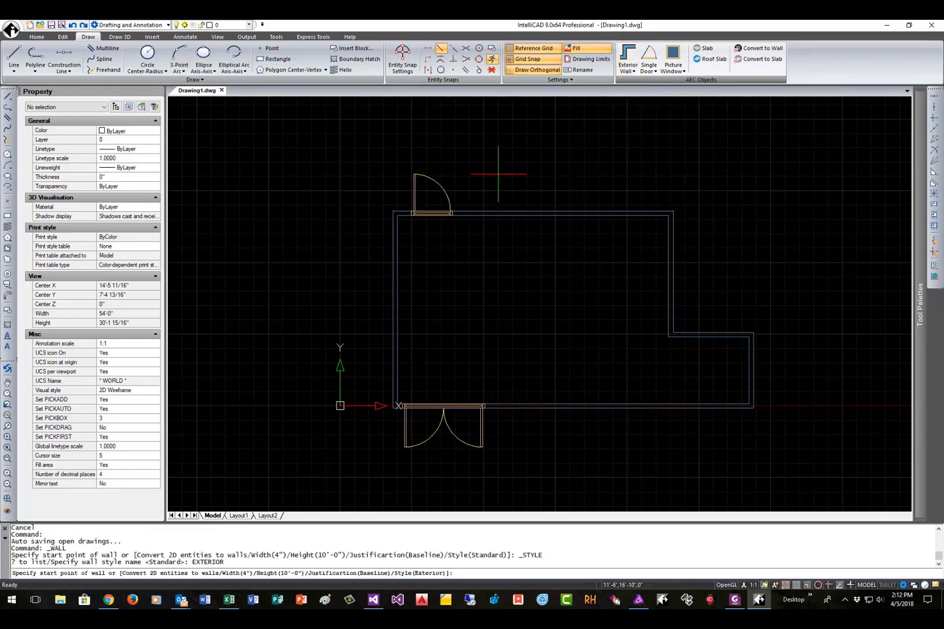
left_click(498, 170)
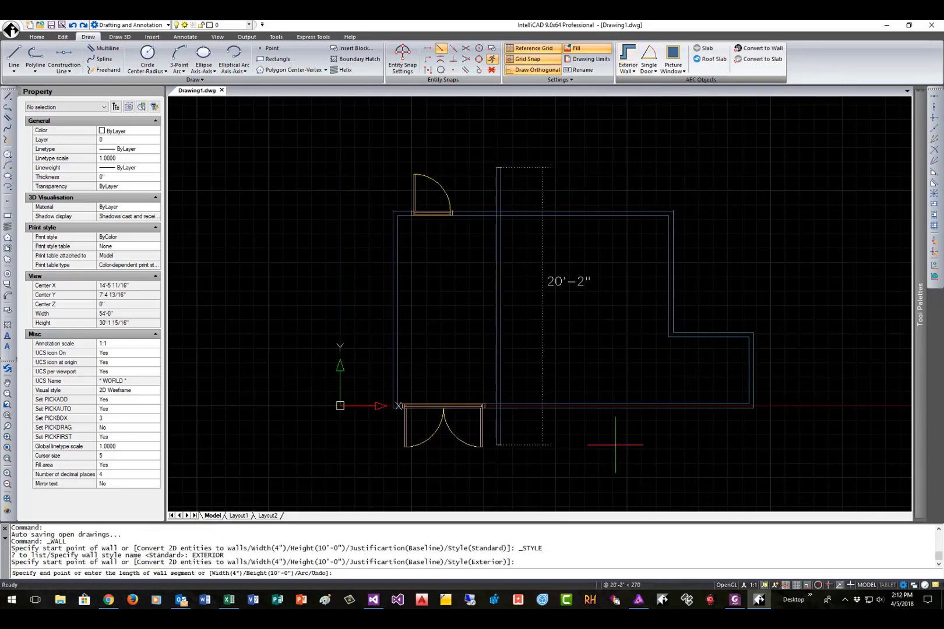
key("F8")
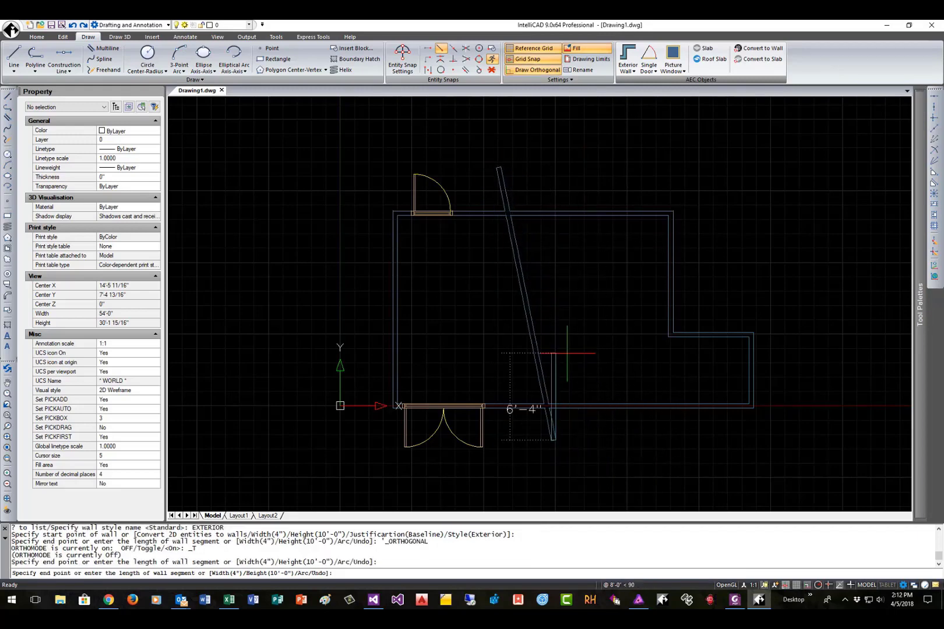
key("F8")
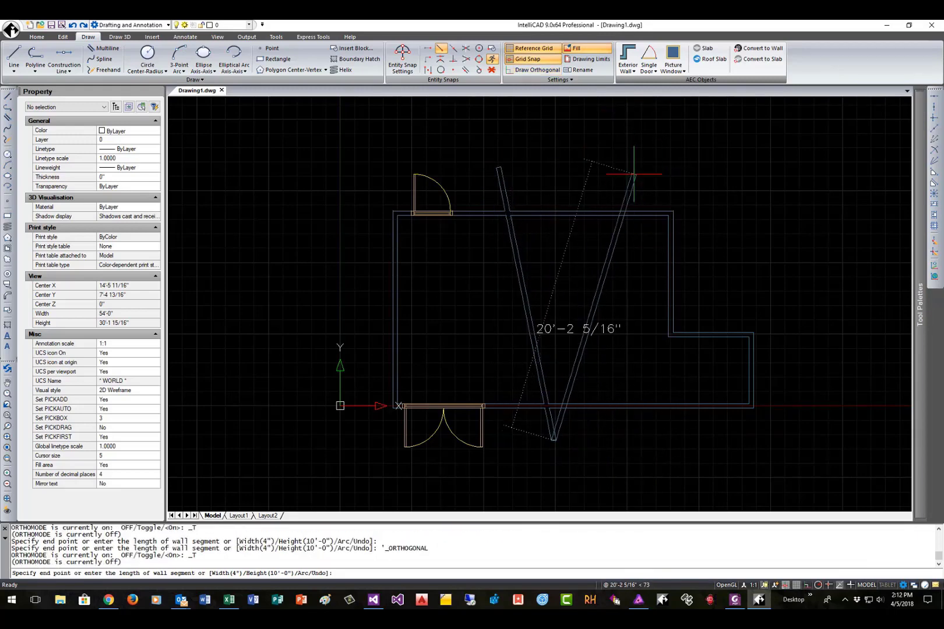
left_click(647, 164)
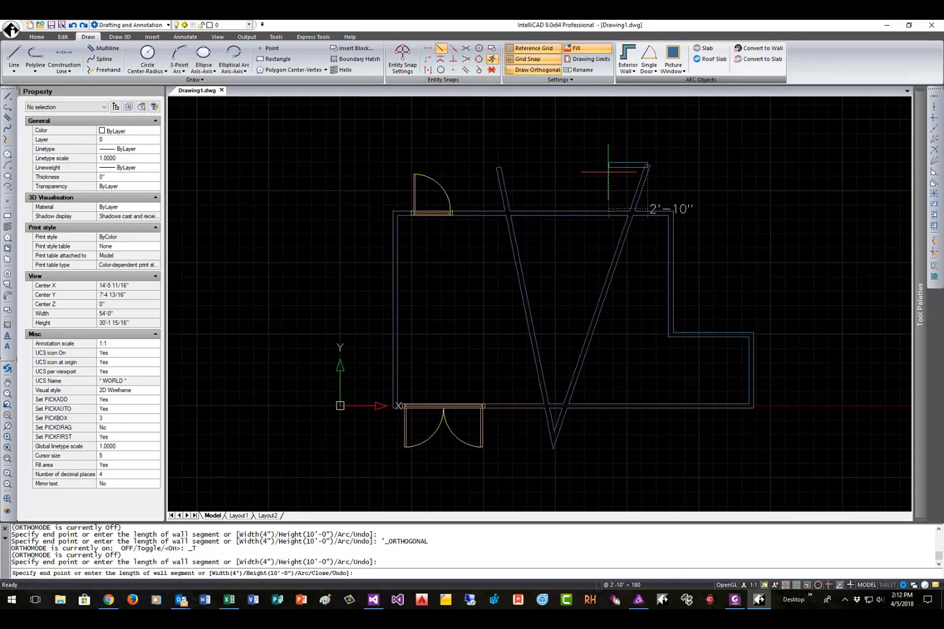
key("Escape")
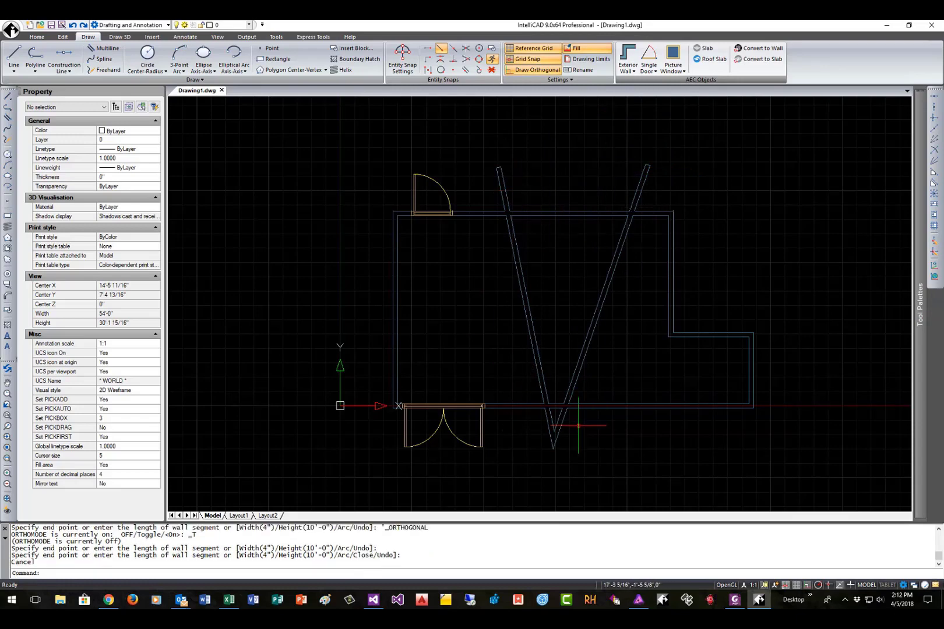
left_click(633, 71)
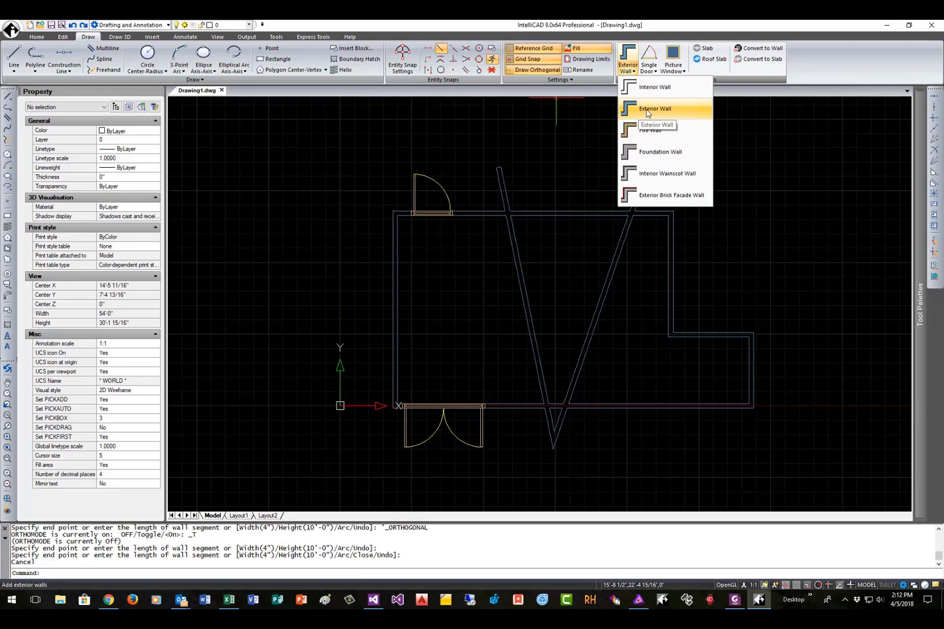
left_click(649, 152)
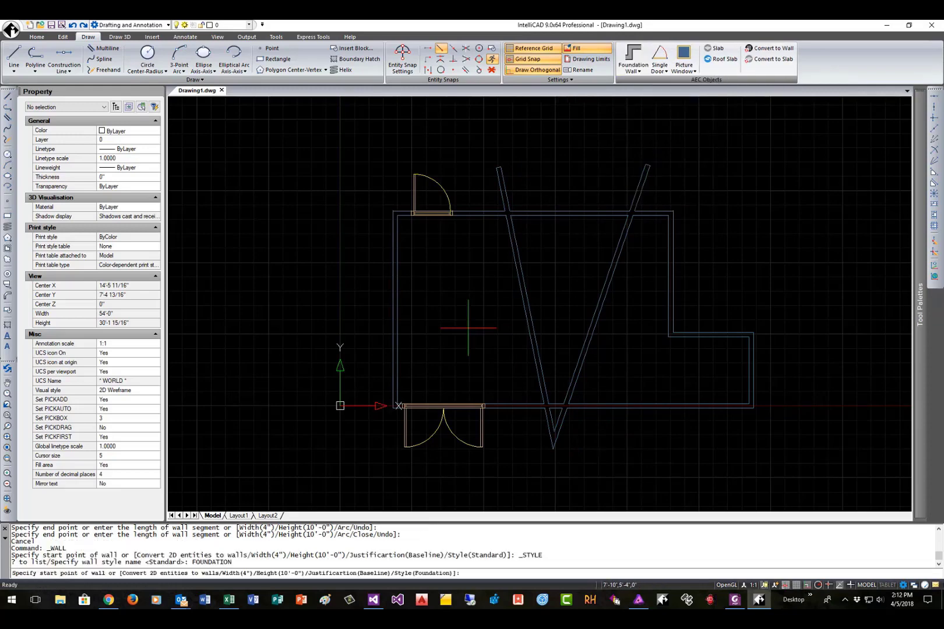
left_click(311, 303)
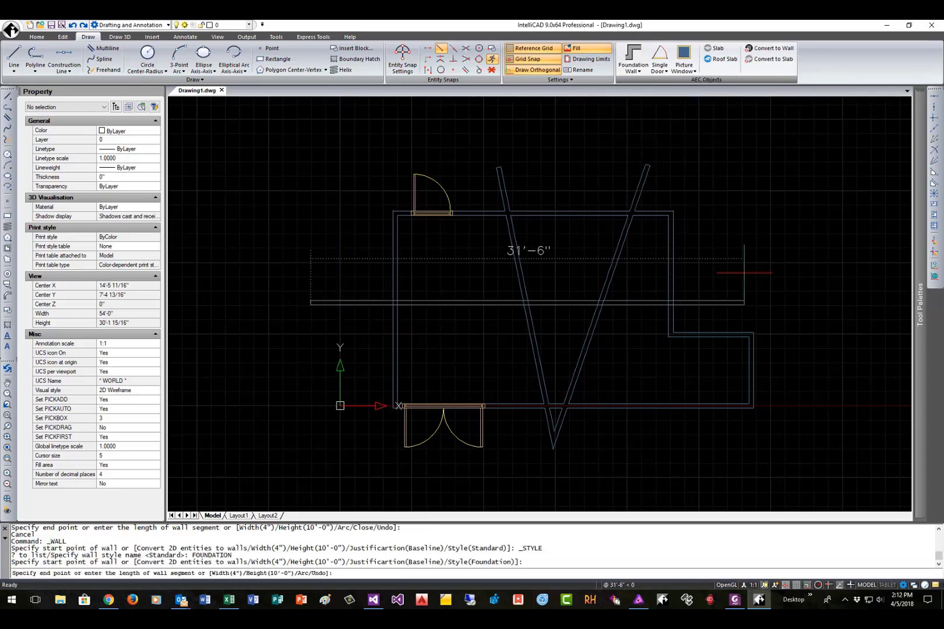
left_click(730, 272)
key("Return")
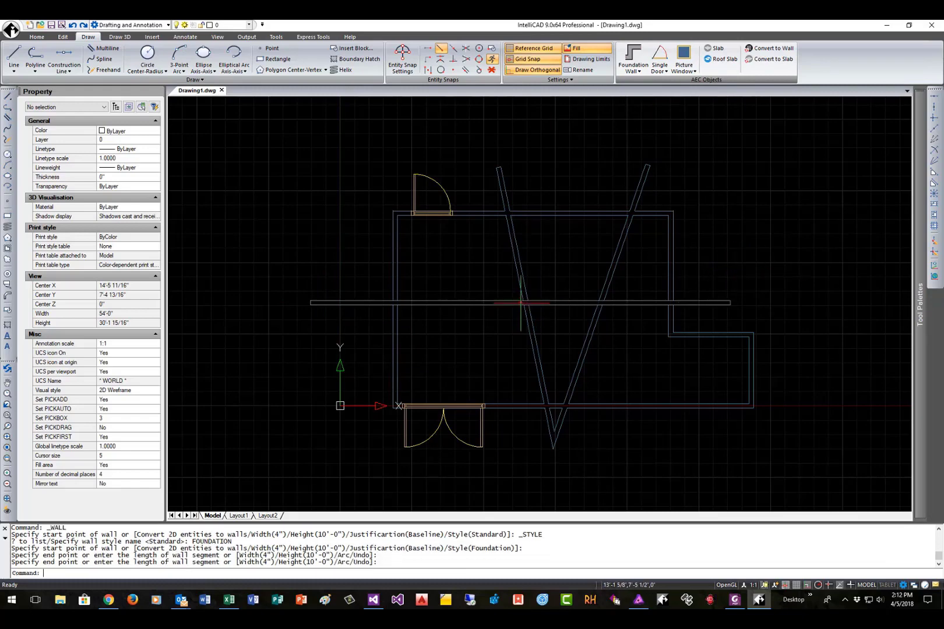
left_click(347, 291)
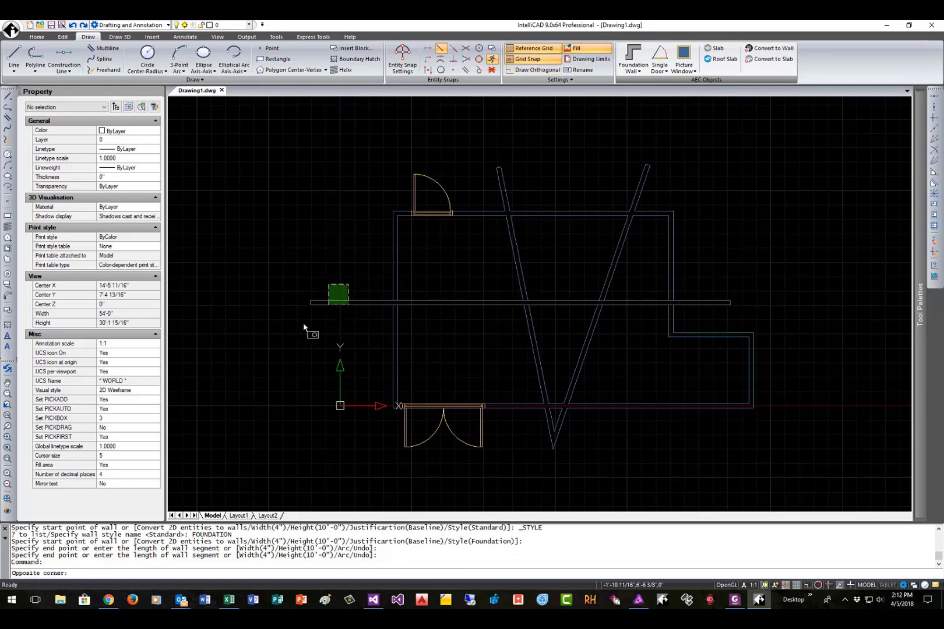
left_click(296, 326)
key("Delete")
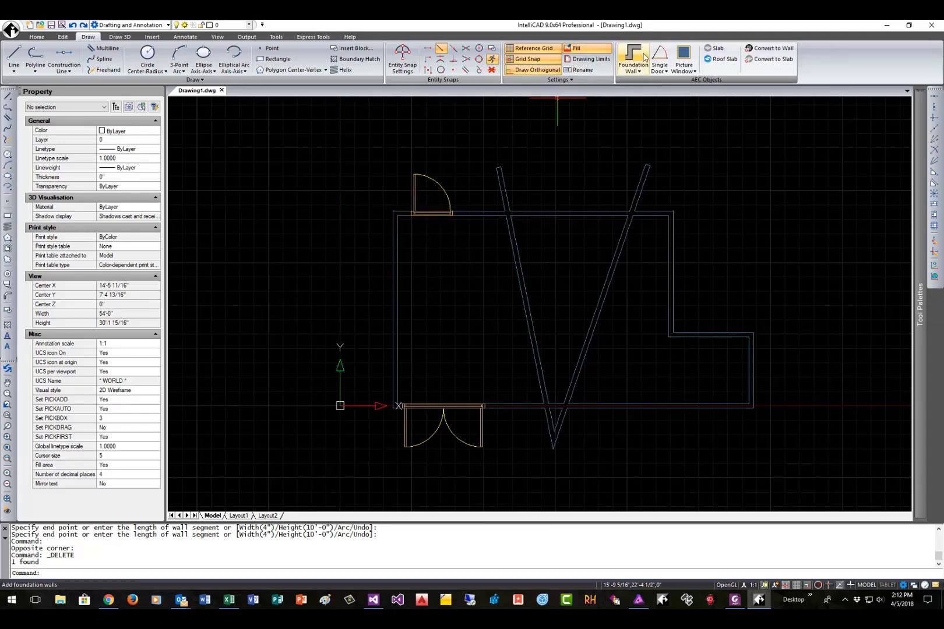
left_click_drag(685, 145, 484, 190)
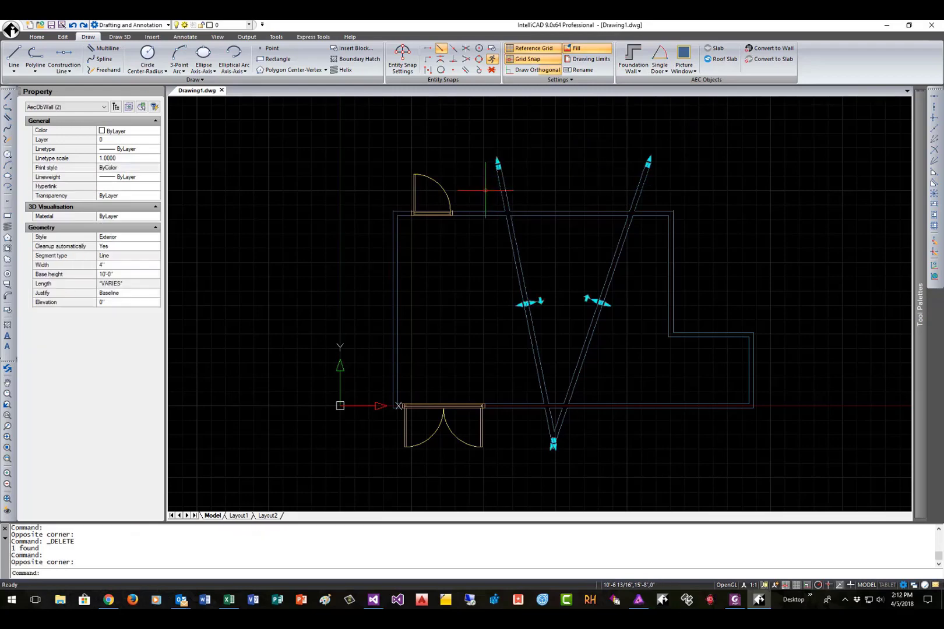
key("Delete")
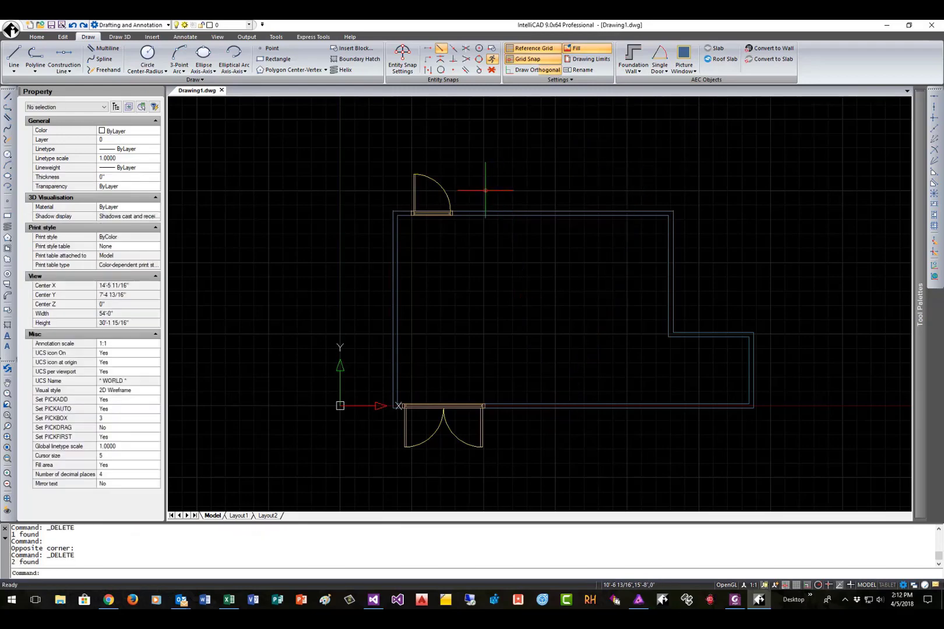
Add glider windows spaced along the top wall.
left_click(684, 69)
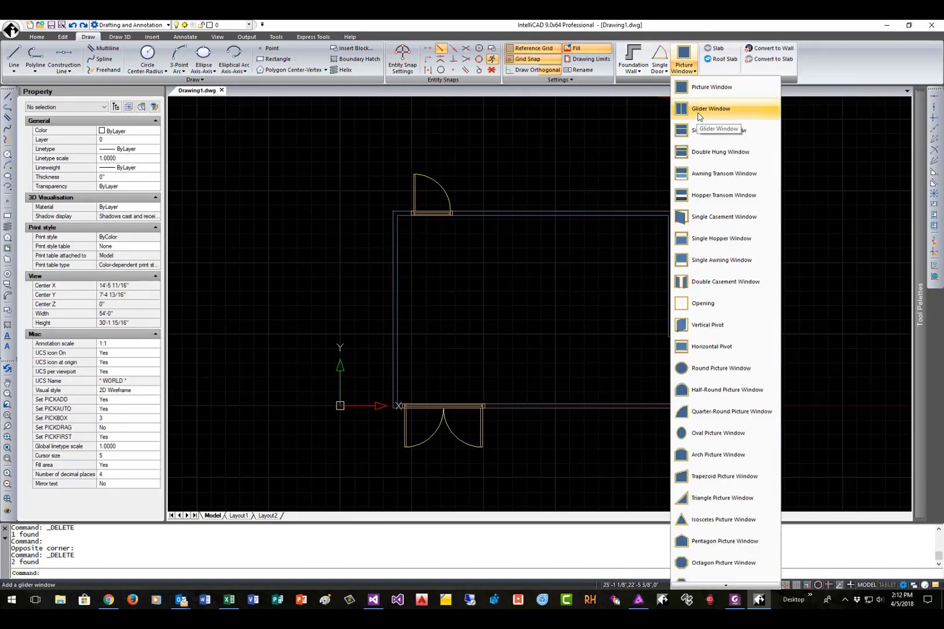
left_click(700, 109)
left_click(476, 210)
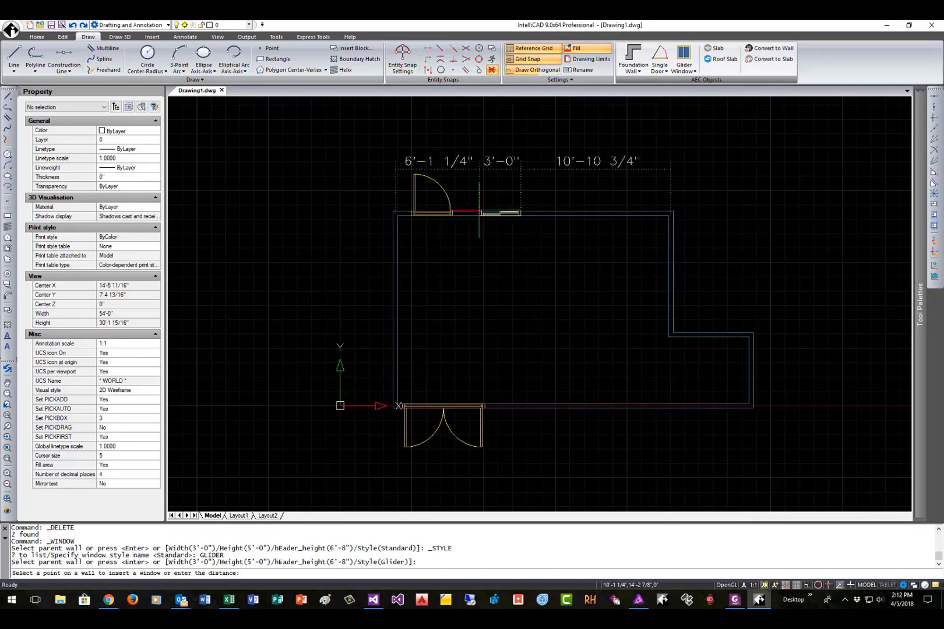
left_click(515, 235)
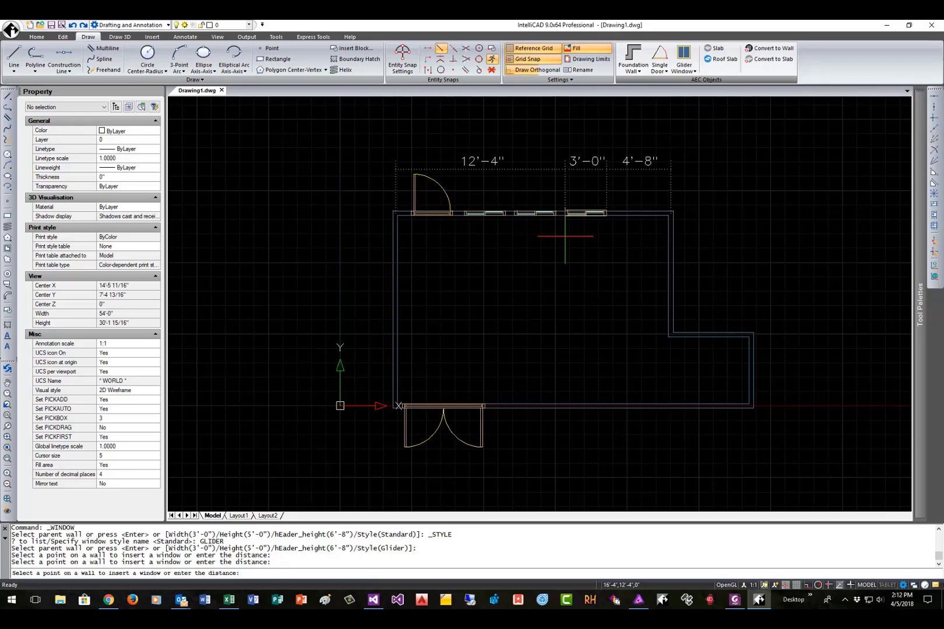
left_click(567, 234)
left_click(615, 235)
key("Return")
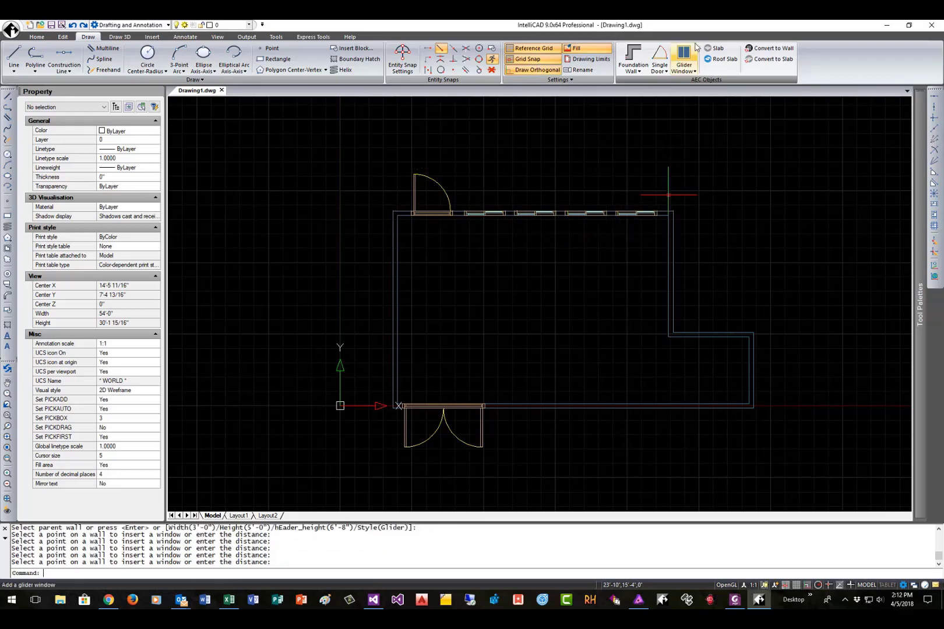
Insert a Single_Hung window into the bottom wall.
left_click(667, 71)
left_click(685, 58)
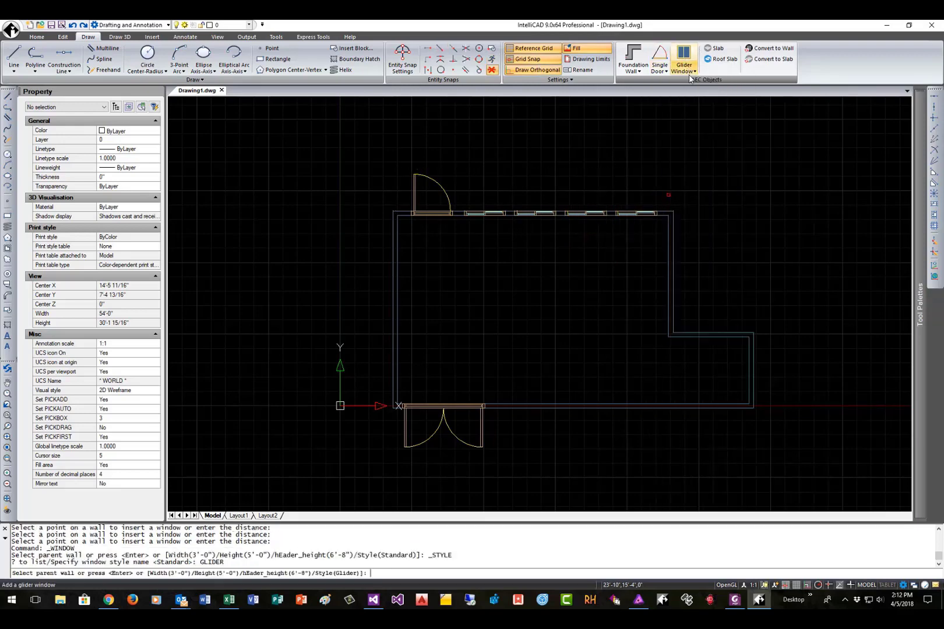
left_click(690, 71)
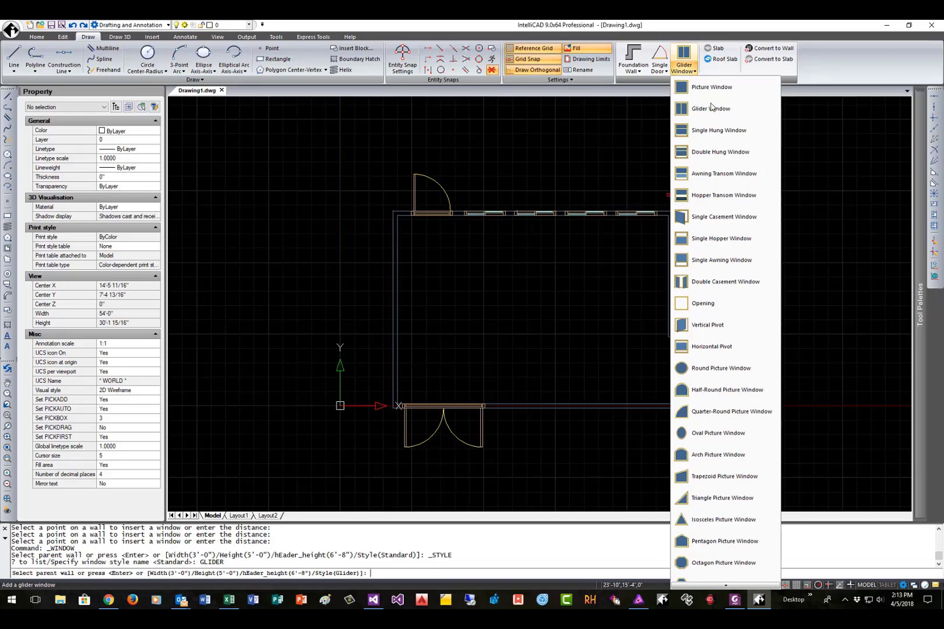
left_click(693, 131)
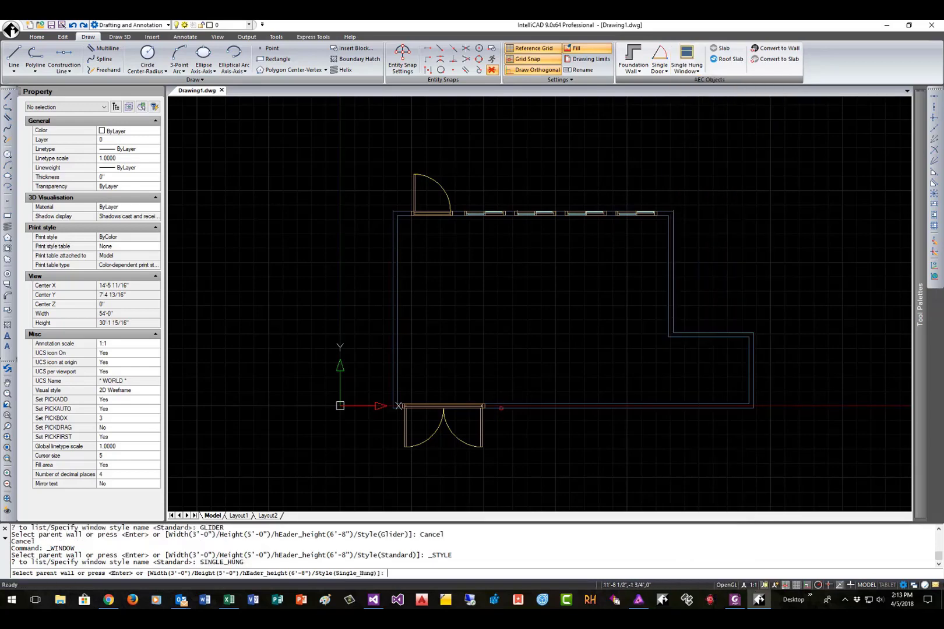
left_click(519, 406)
key("Return")
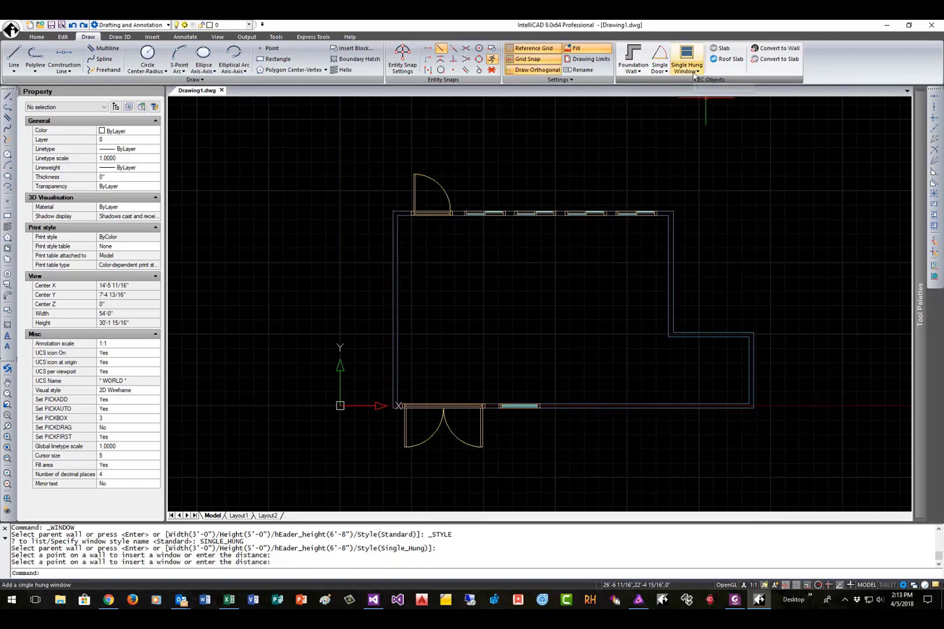
Insert a Single_Casement window into the bottom wall and orbit into an isometric 3D view.
left_click(694, 72)
left_click(695, 219)
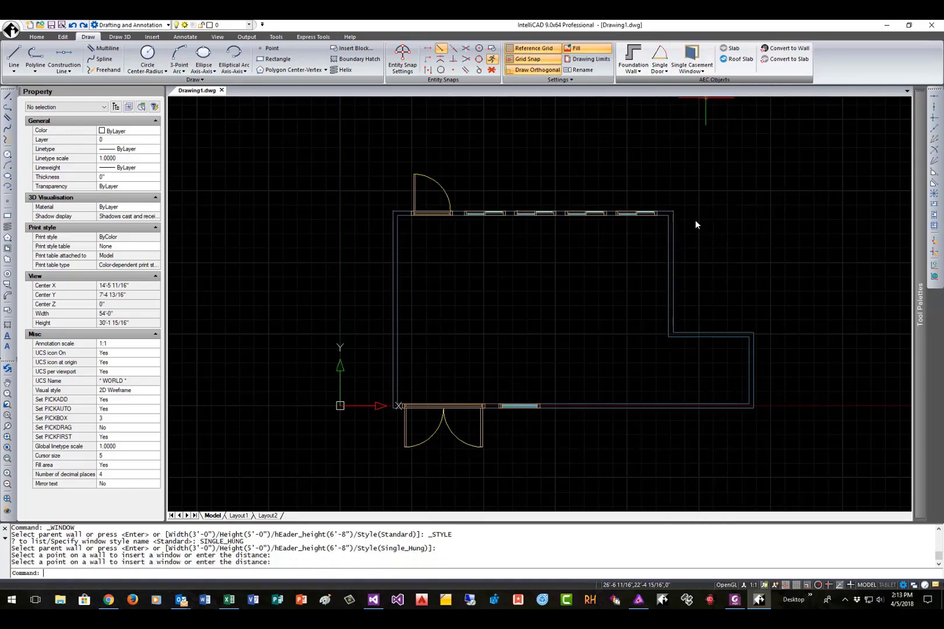
left_click(575, 409)
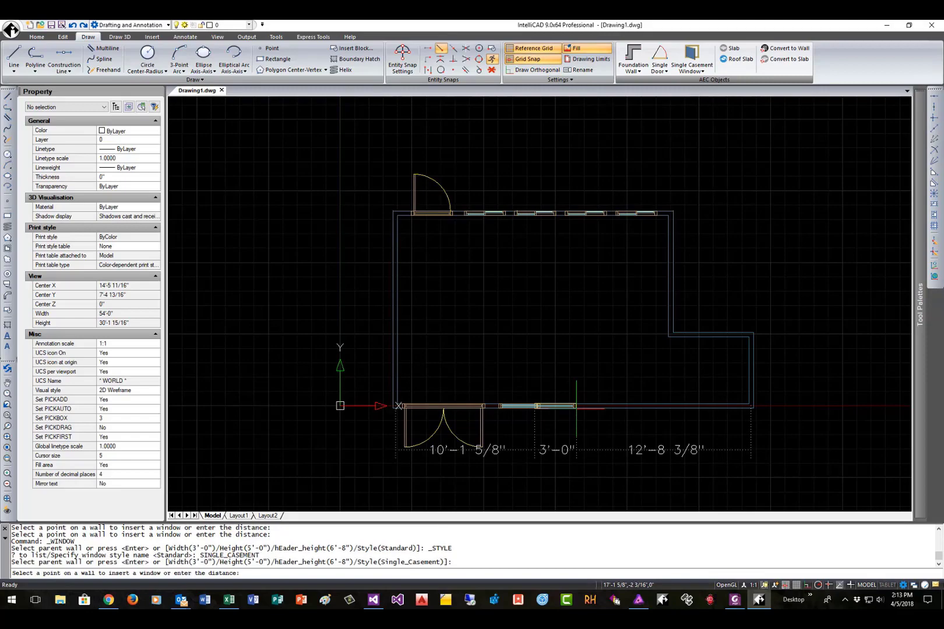
left_click(603, 406)
key("Return")
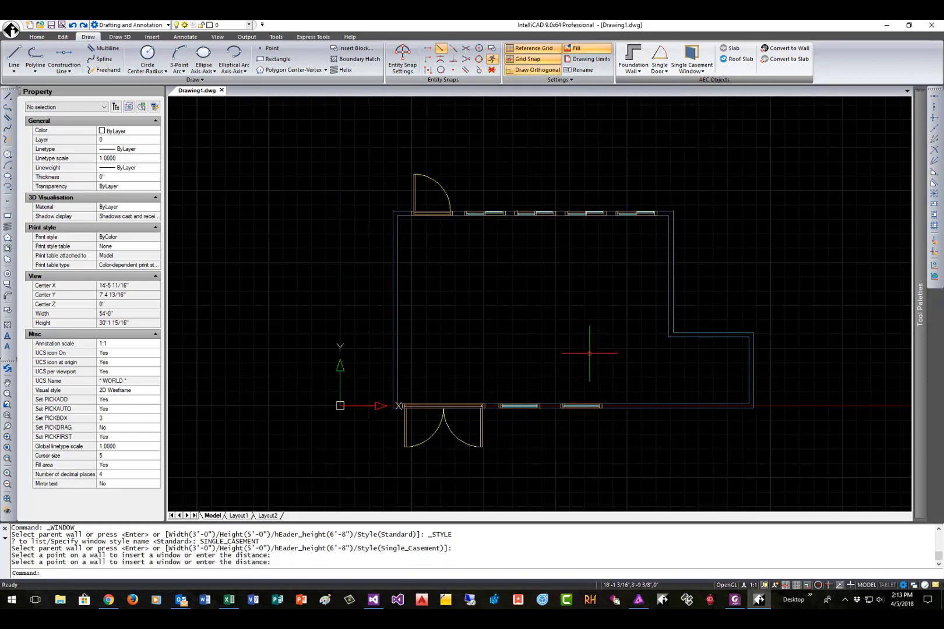
mouse_move(600, 294)
middle_mouse_down("shift")
mouse_move(558, 219)
mouse_move(530, 222)
middle_mouse_up("shift")
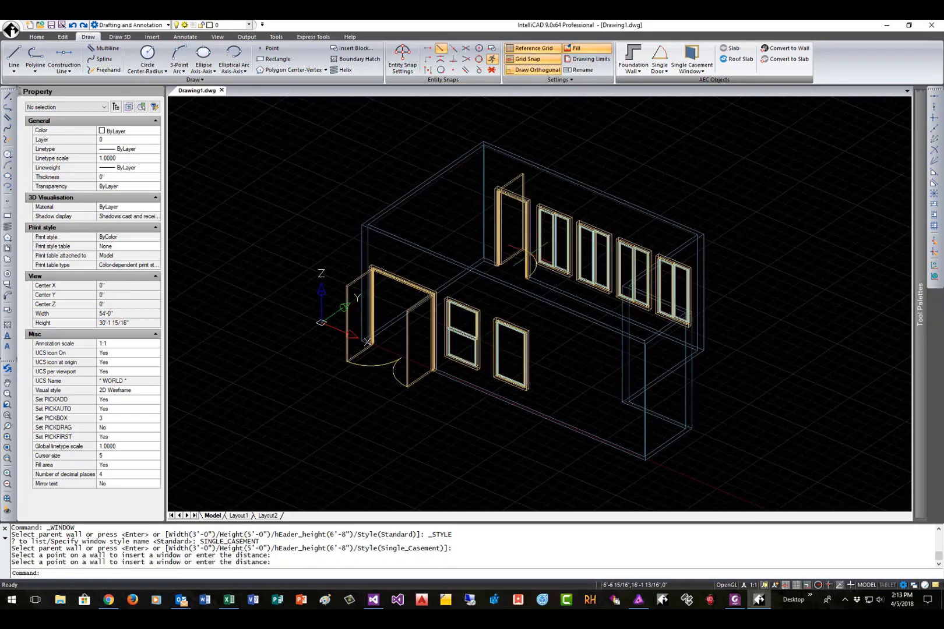
Zoom in, switch the visual style to Realistic, and orbit toward the front.
scroll(484, 415, "up", 2)
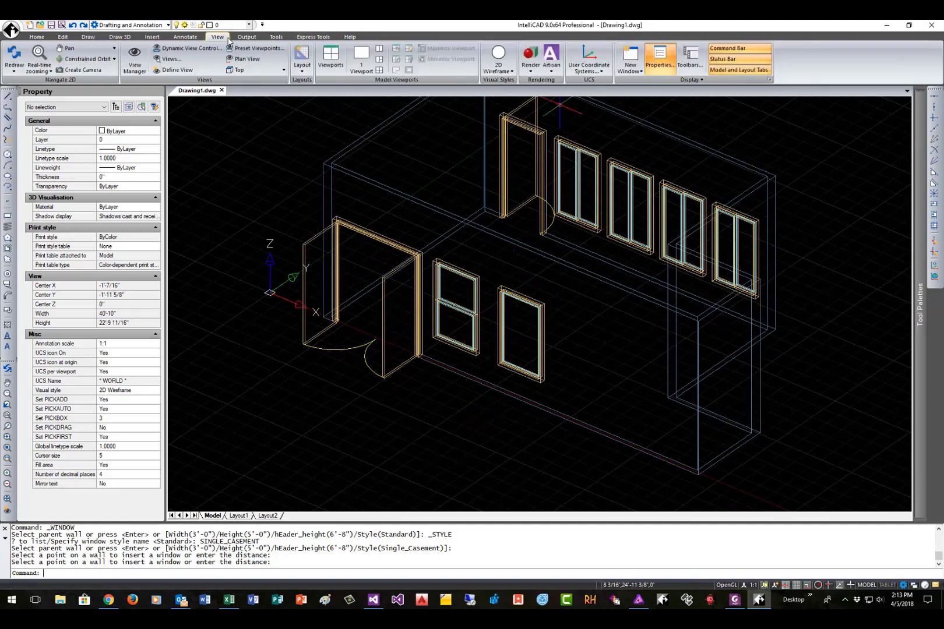
left_click(498, 62)
left_click(515, 152)
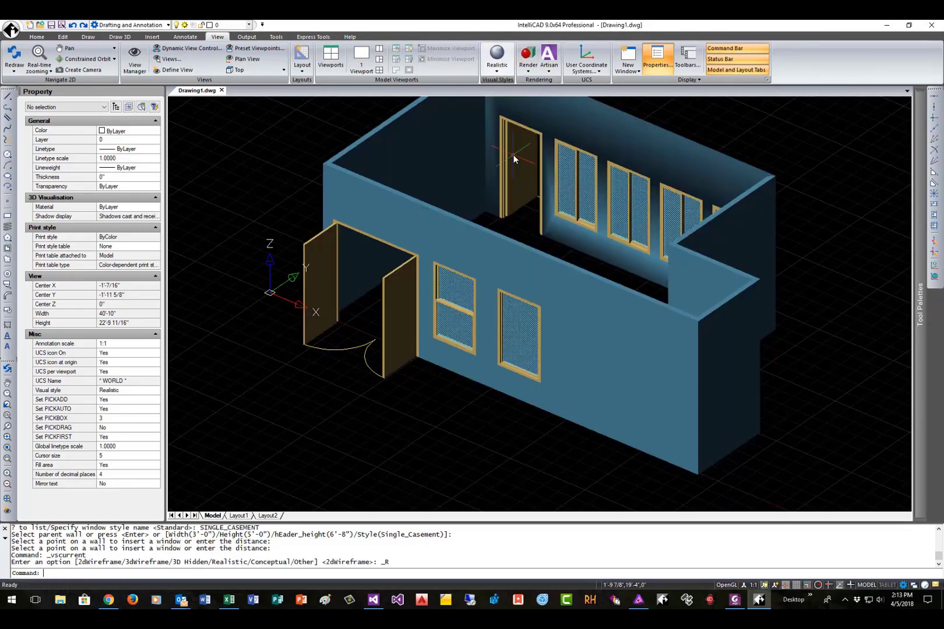
mouse_move(486, 416)
middle_mouse_down("shift")
mouse_move(564, 377)
mouse_move(520, 391)
middle_mouse_up("shift")
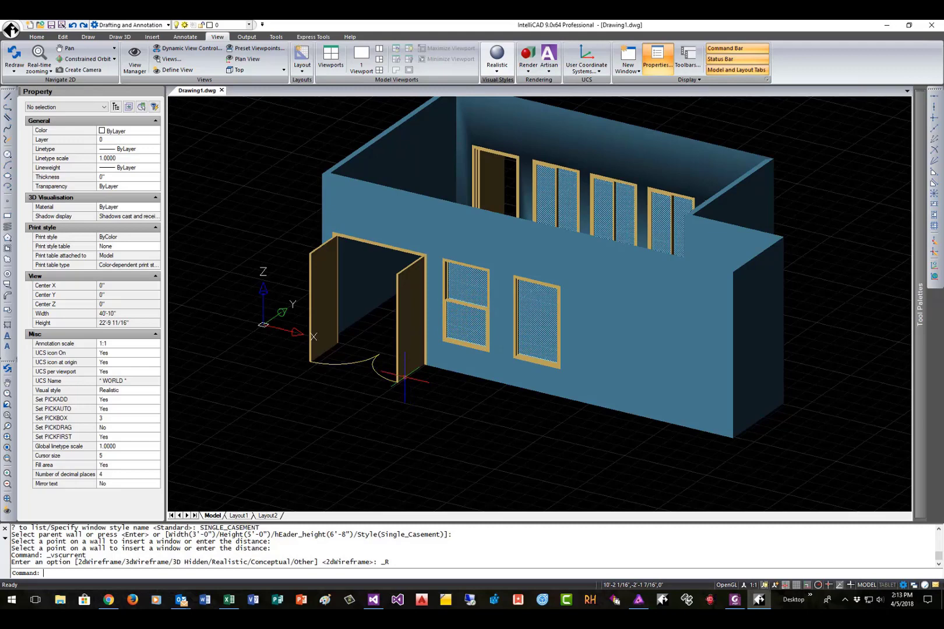
Give the front double door the Double_DHung style and a 120° swing angle.
left_click(383, 376)
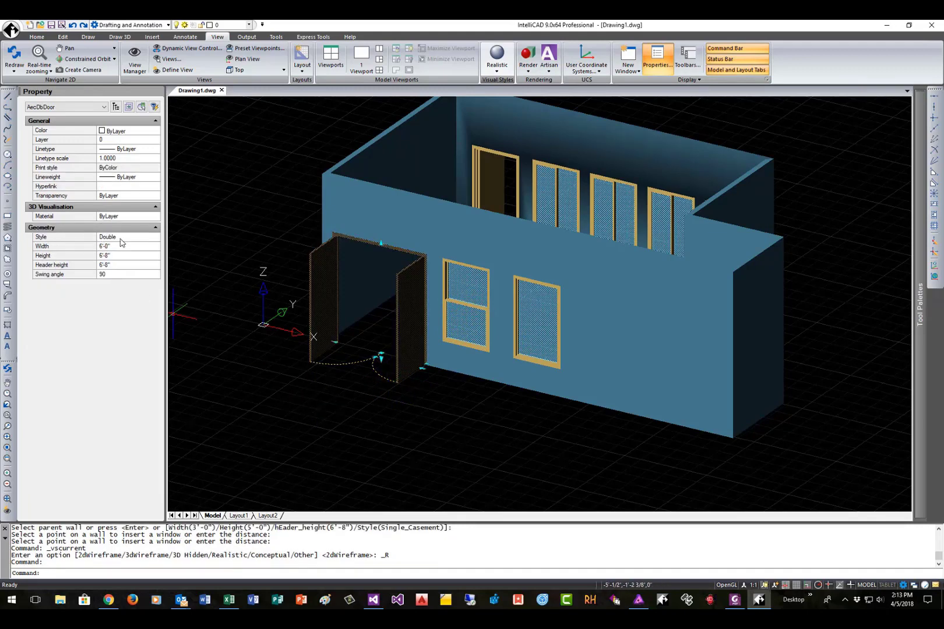
left_click(151, 240)
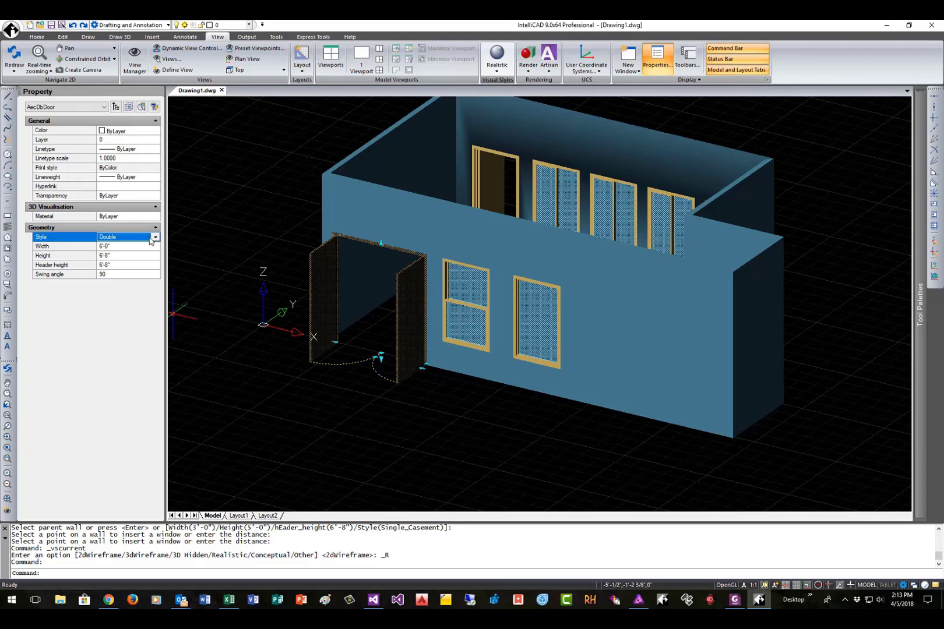
left_click(156, 238)
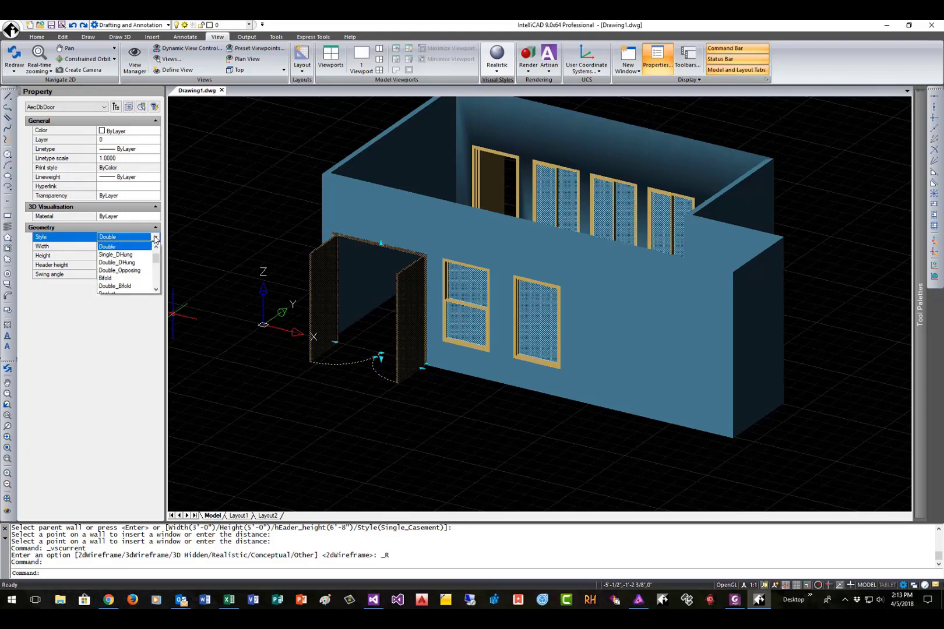
left_click(116, 262)
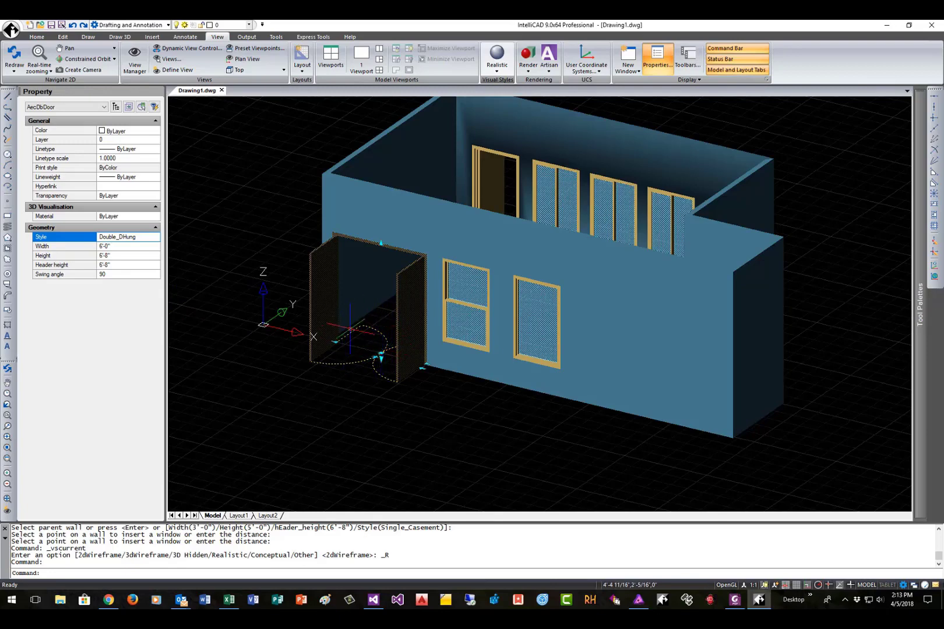
left_click(126, 275)
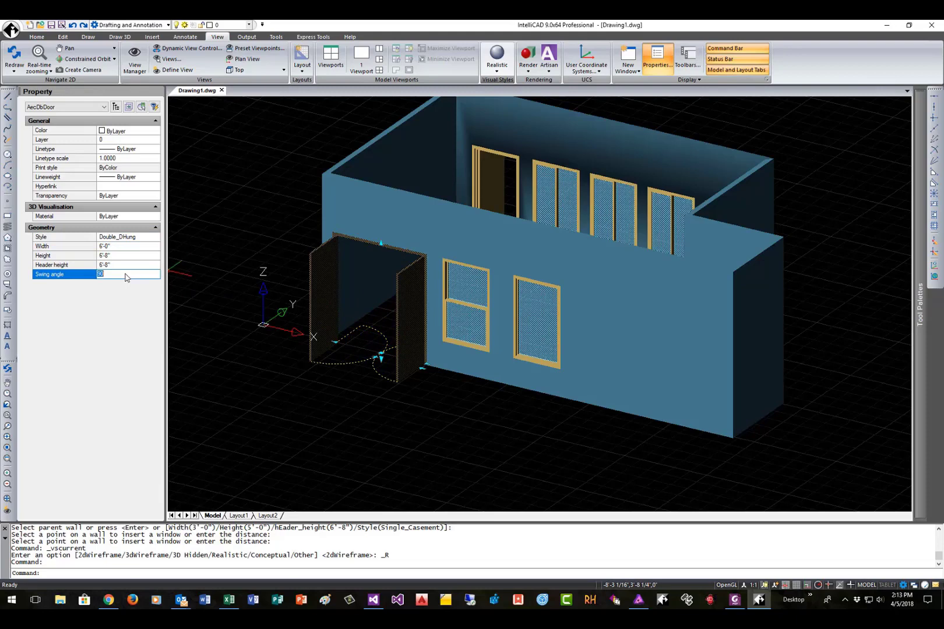
key("Return")
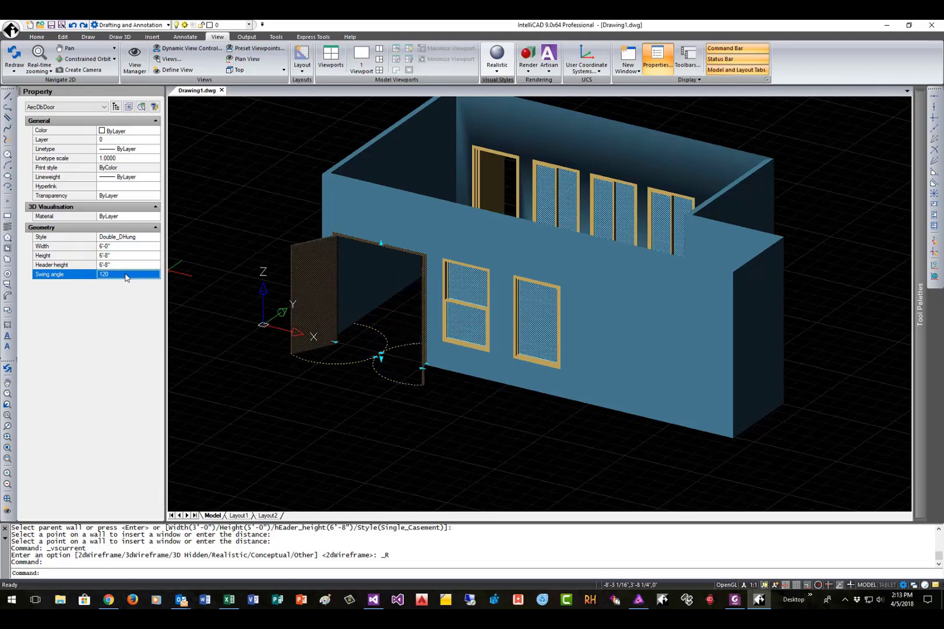
key("Escape")
Set the Single_Hung window's open percentage to 50.
left_click(460, 302)
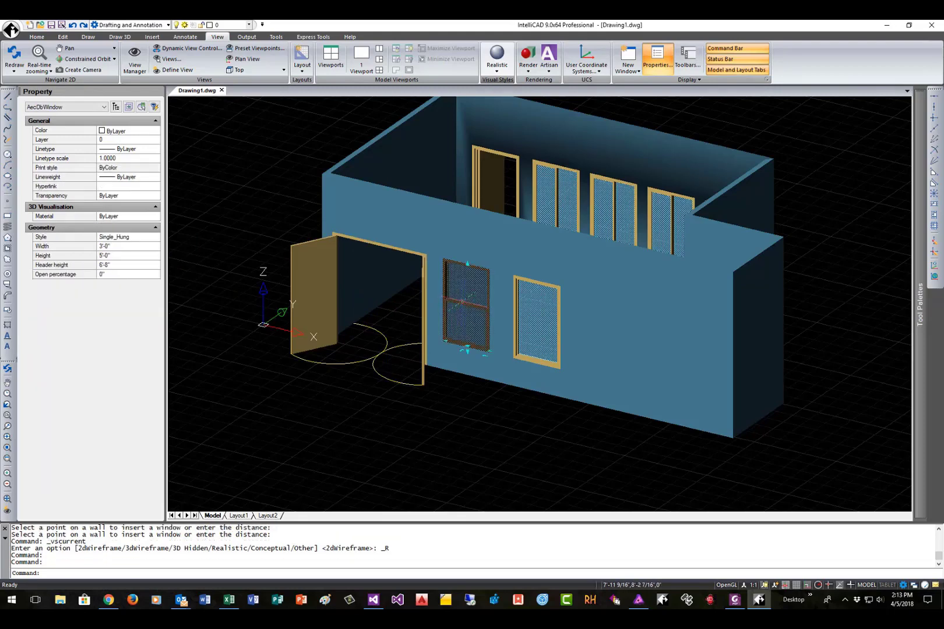
left_click(155, 239)
left_click(155, 237)
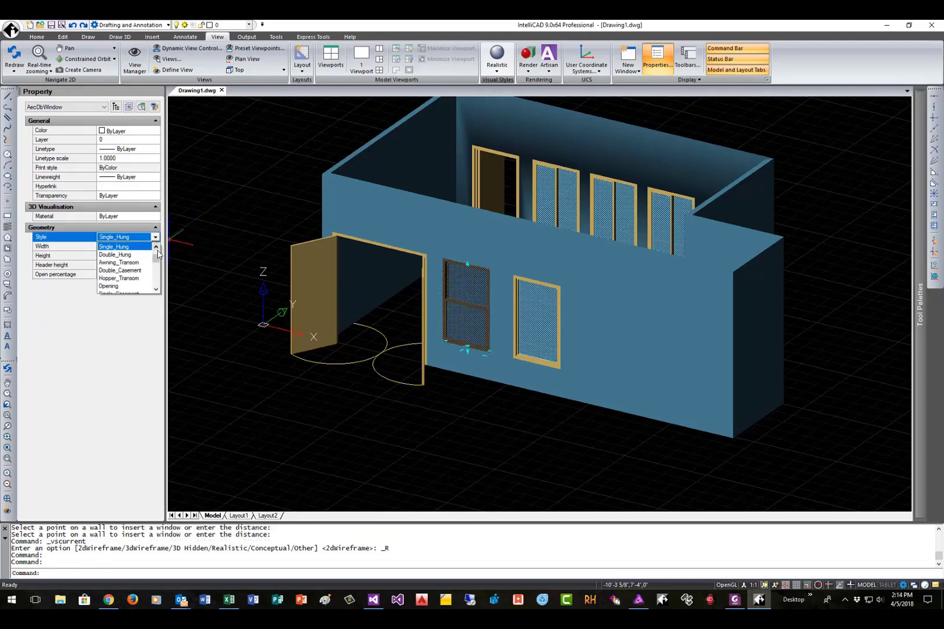
mouse_move(158, 253)
left_mouse_down()
mouse_move(158, 282)
mouse_move(158, 247)
left_mouse_up()
left_click(135, 271)
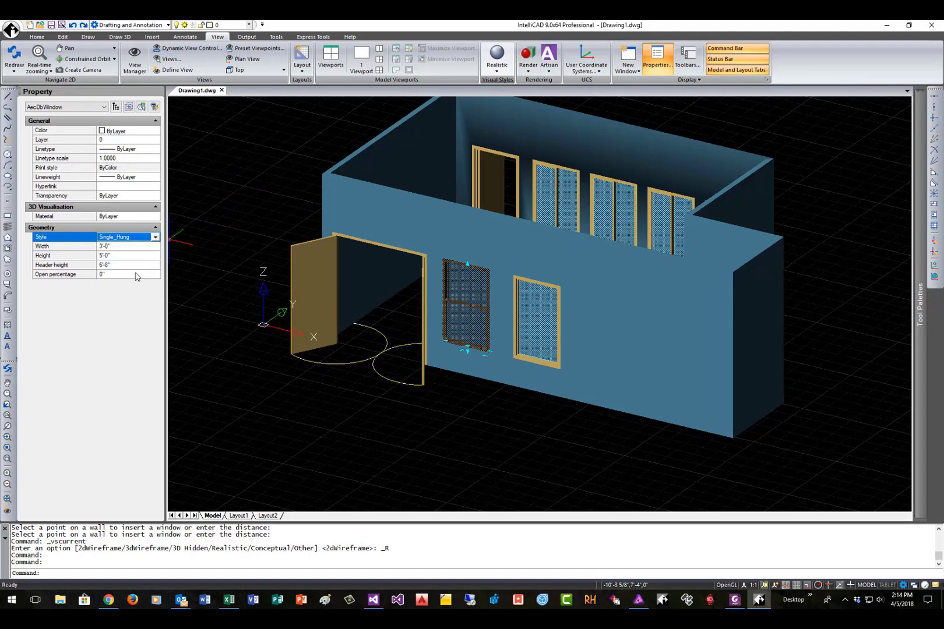
left_click(133, 275)
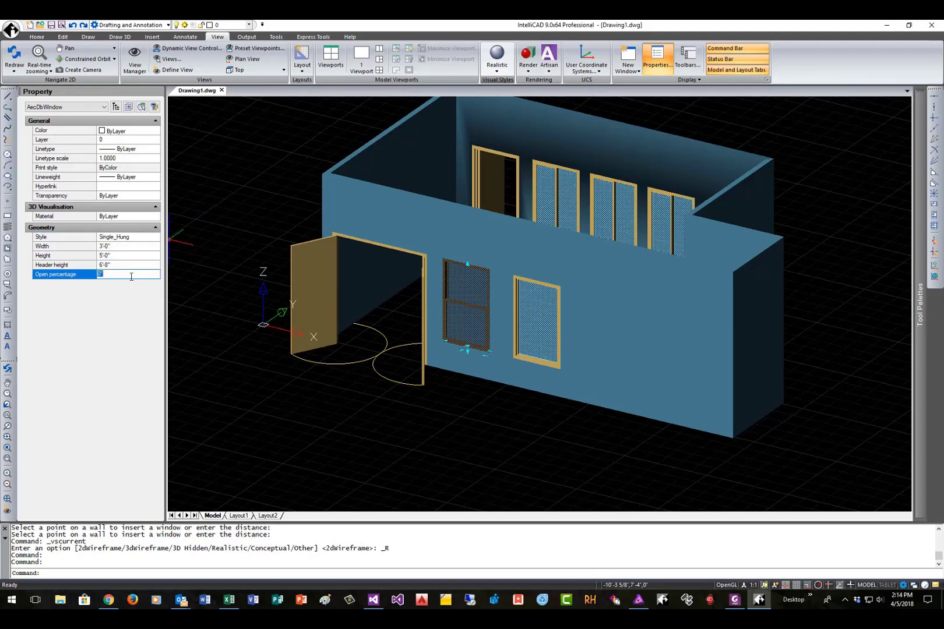
key("Return")
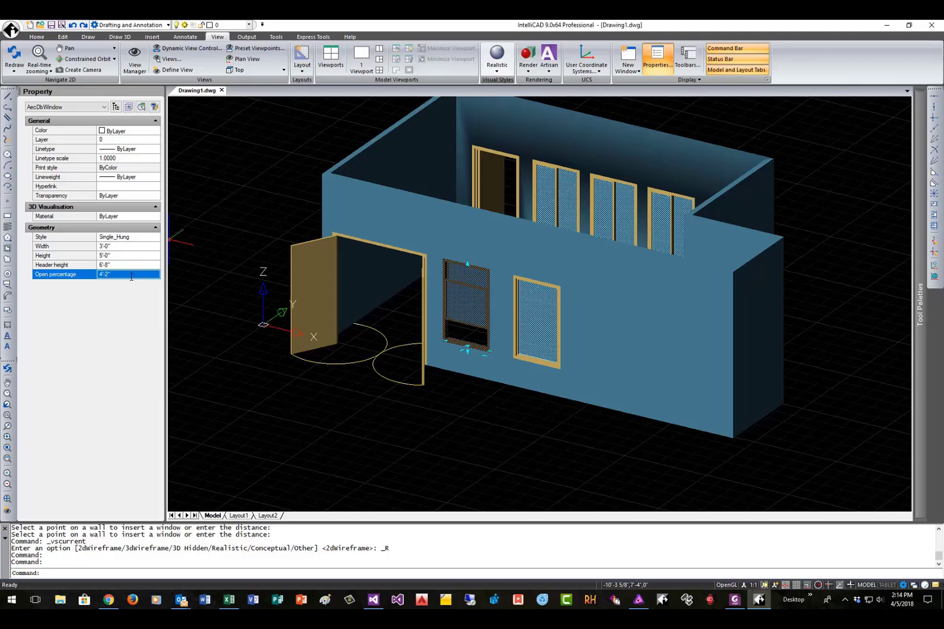
key("Escape")
Open the casement window 50 percent and resize it to height 40 (3'-4") and width 50 (4'-2").
left_click(537, 323)
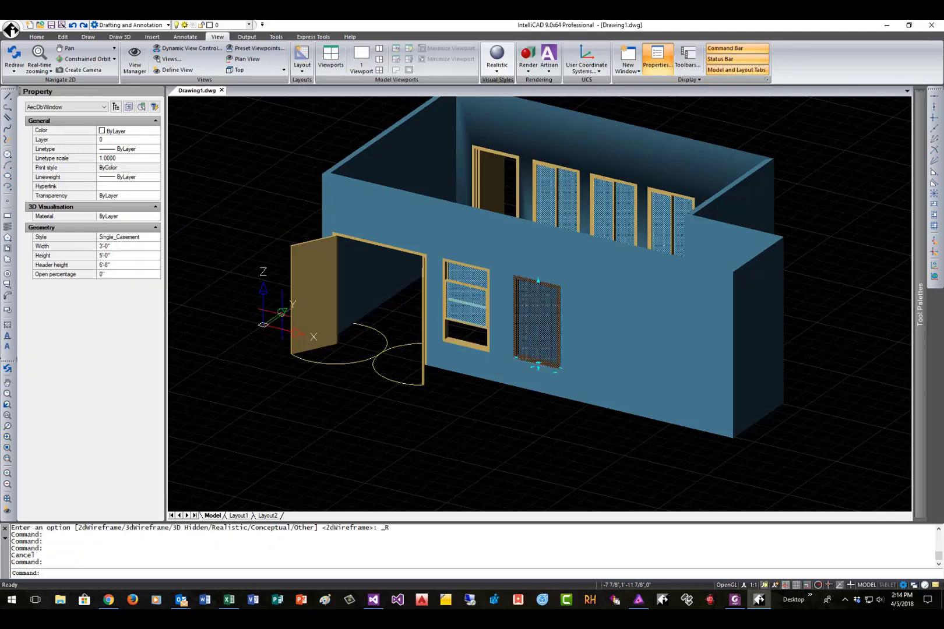
left_click(126, 275)
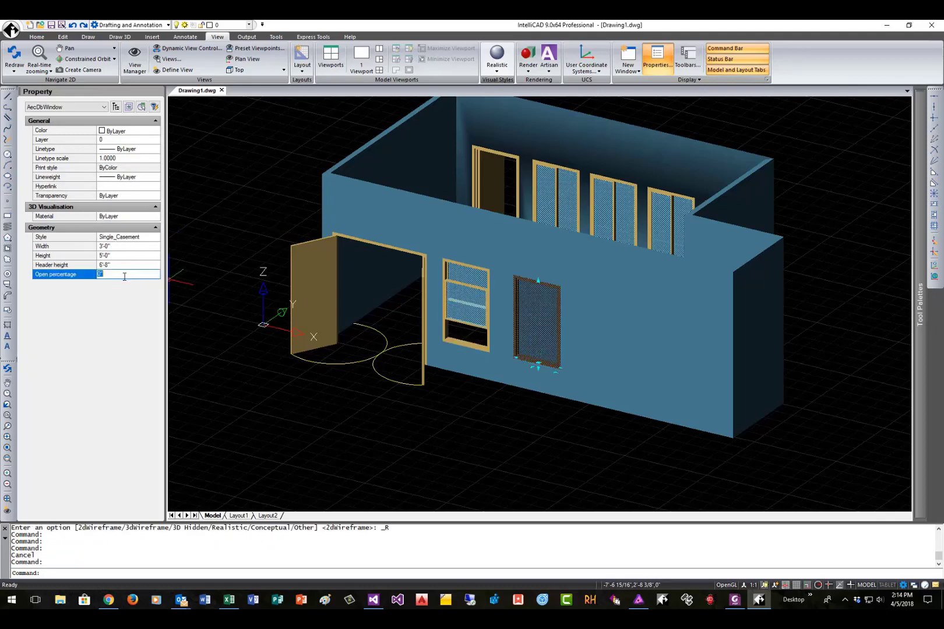
type("50")
key("Return")
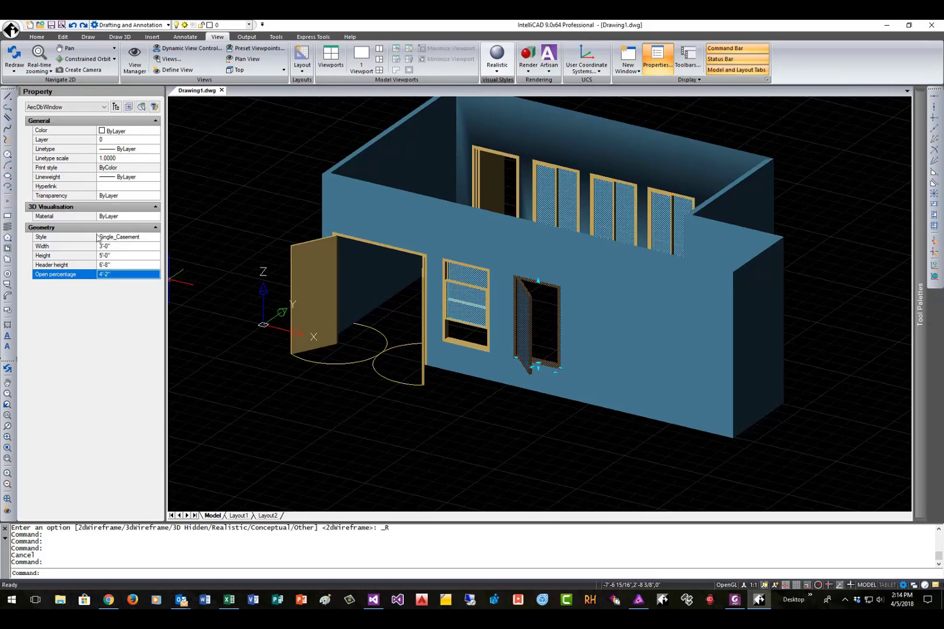
left_click(125, 256)
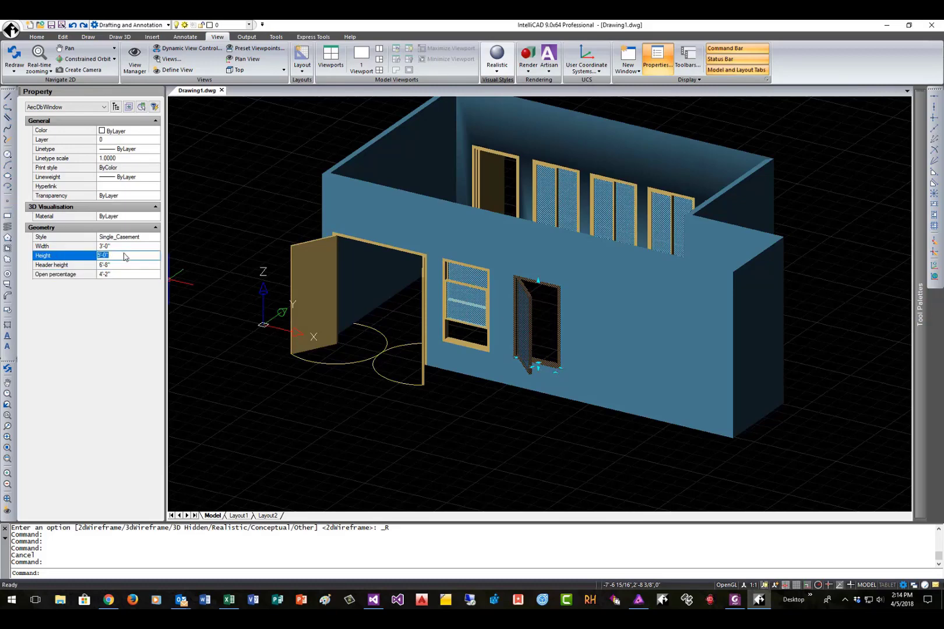
type("40")
key("Return")
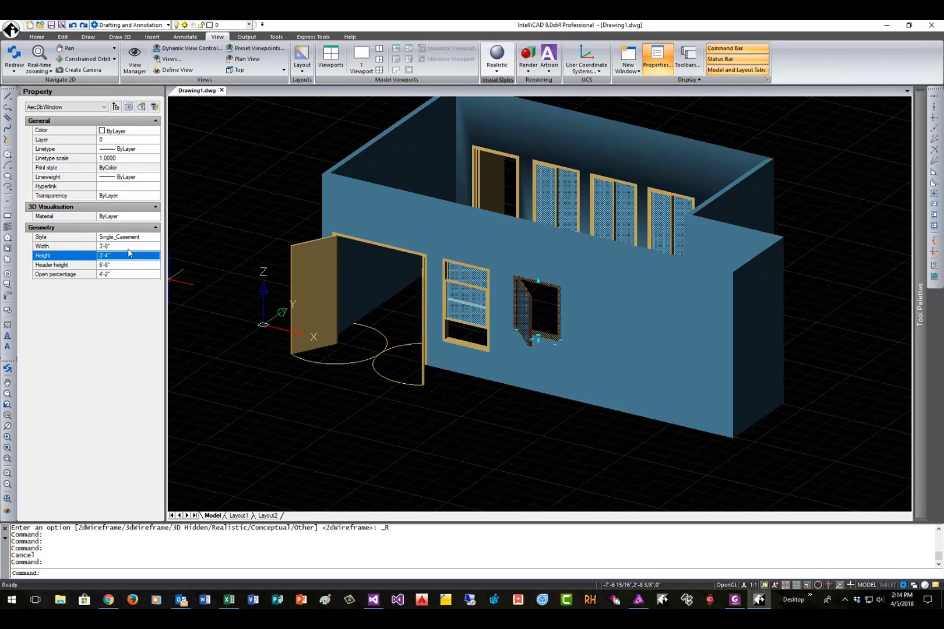
left_click(129, 248)
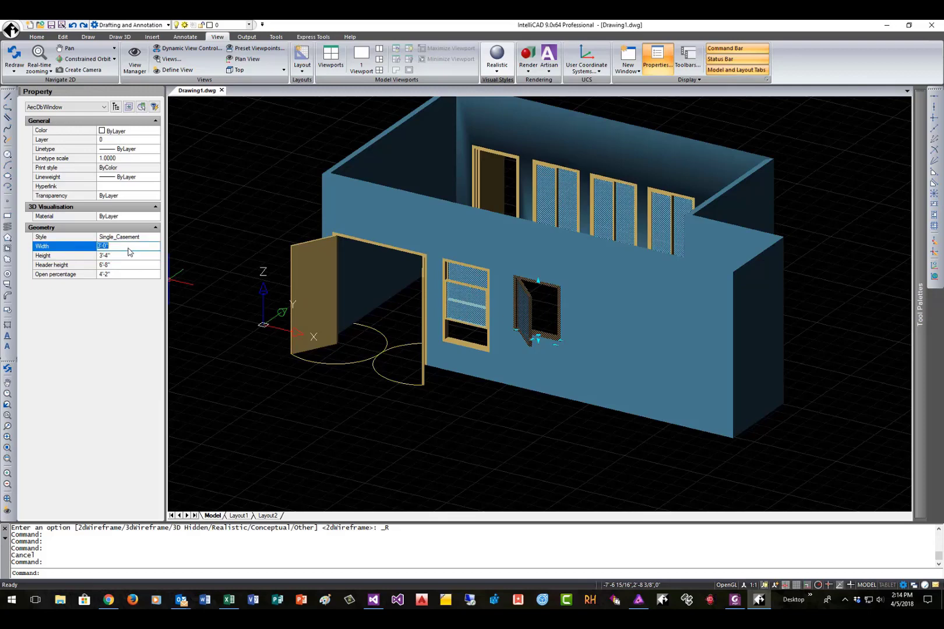
type("50")
key("Return")
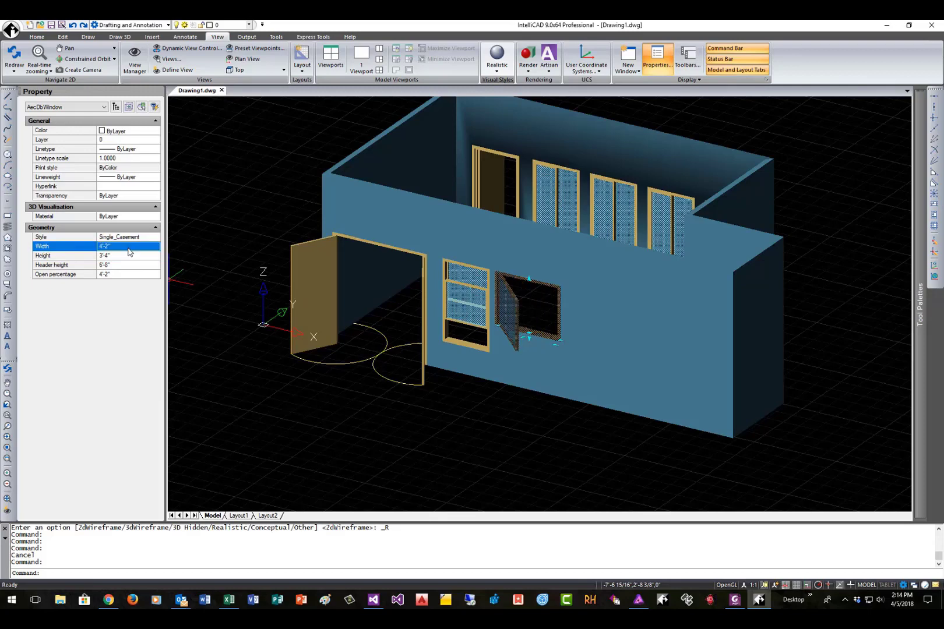
key("Escape")
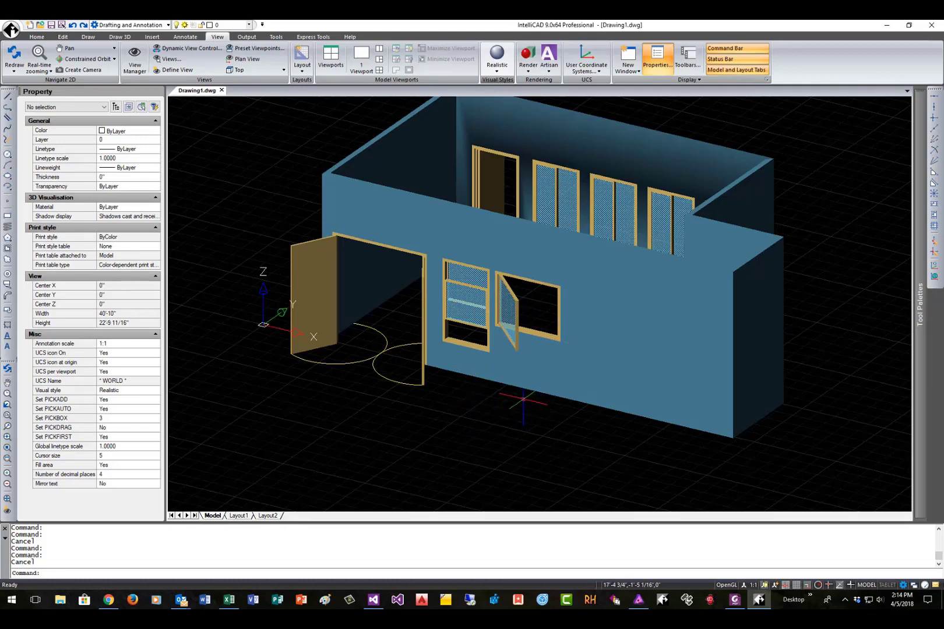
Orbit to a near-front view of the opened door and windows, then enter DDLMODES.
middle_click_drag(501, 402, 544, 384, "shift")
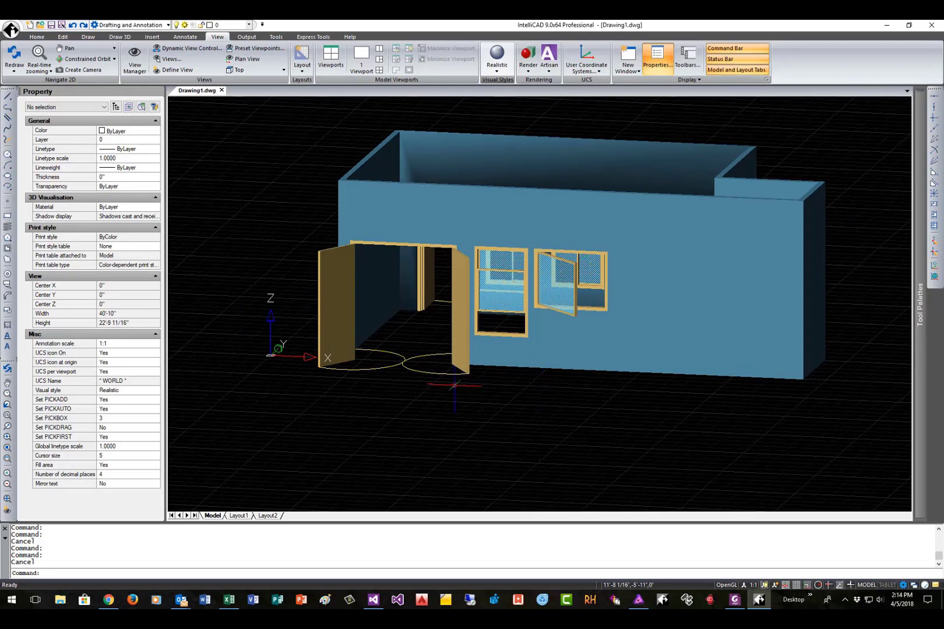
key("Escape")
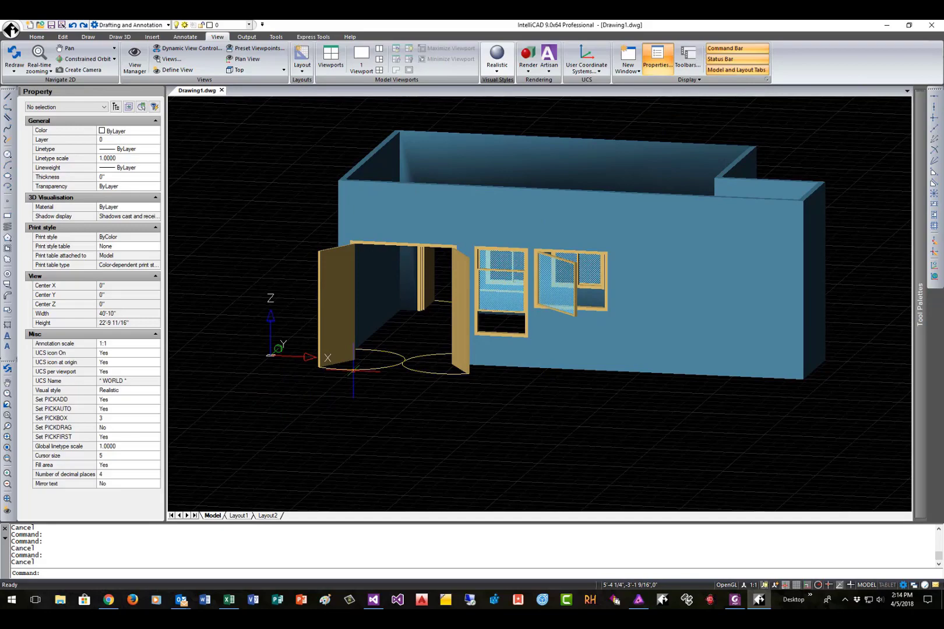
type("DDdlmo")
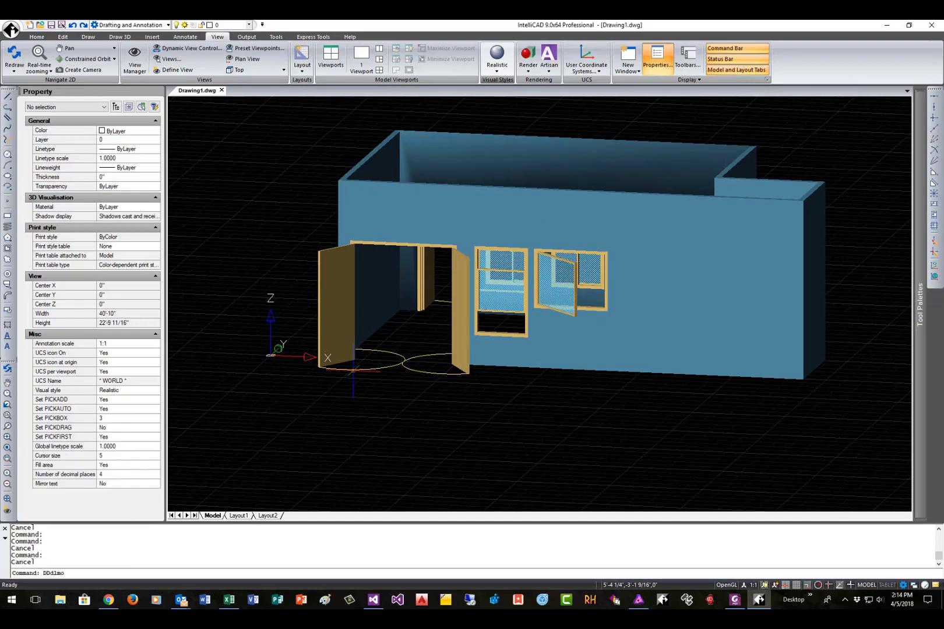
type("des")
Give the AecWindGlass and AecWindGlass3D layers transparency 40 in the Layers explorer, then close it.
key("Return")
scroll(282, 352, "down", 12)
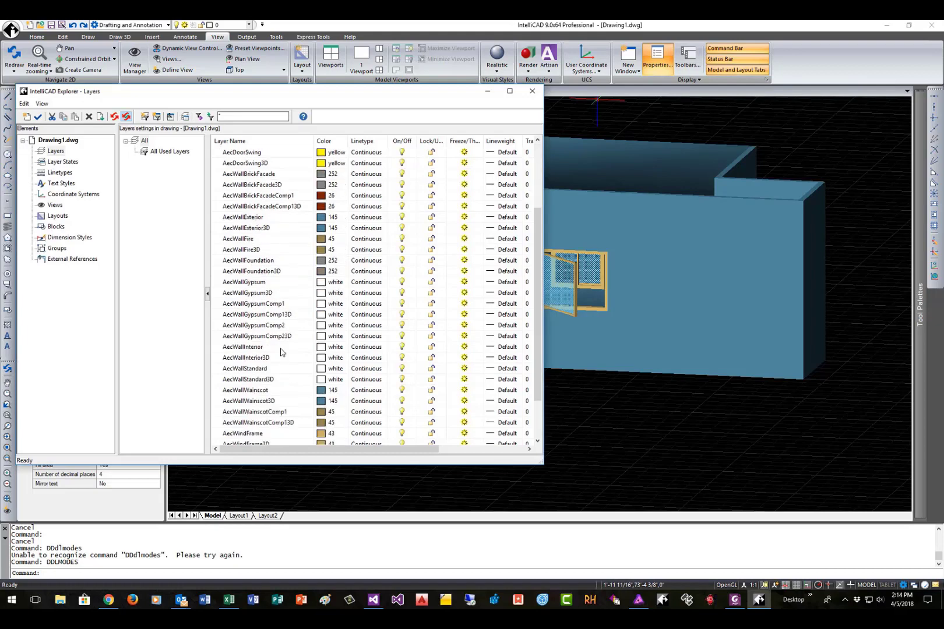
left_click(244, 413)
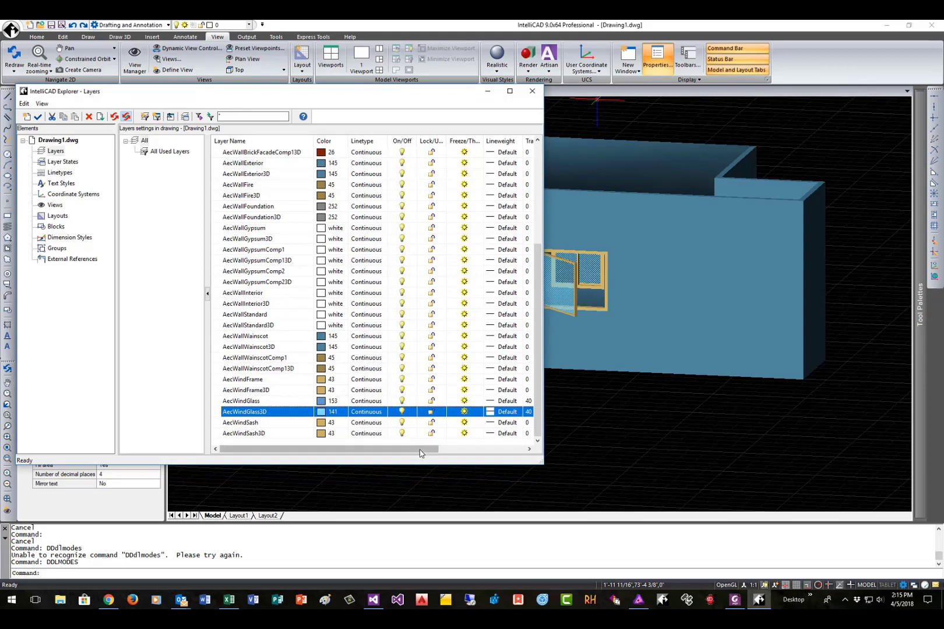
left_click_drag(543, 417, 629, 417)
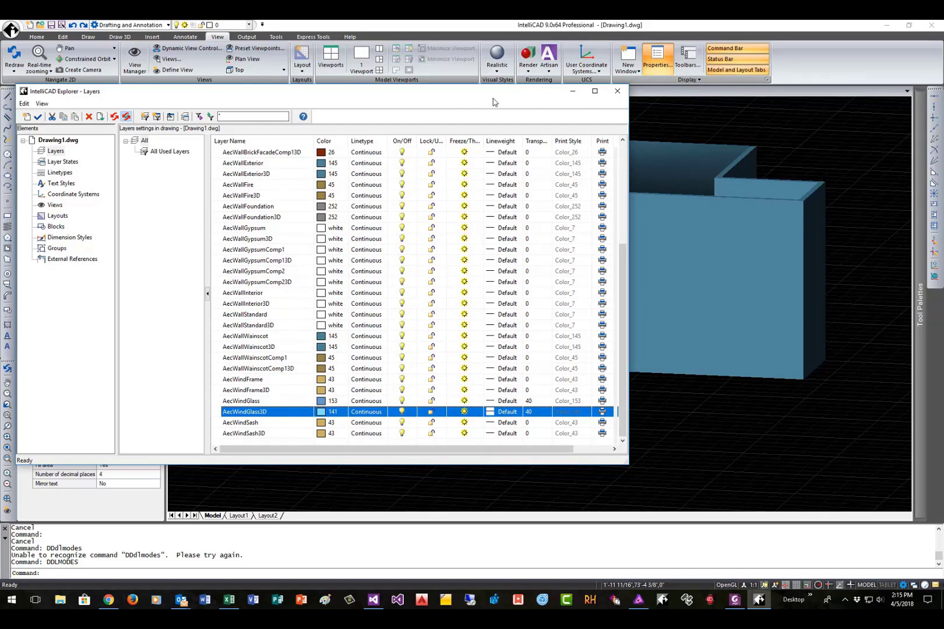
left_click_drag(439, 96, 590, 95)
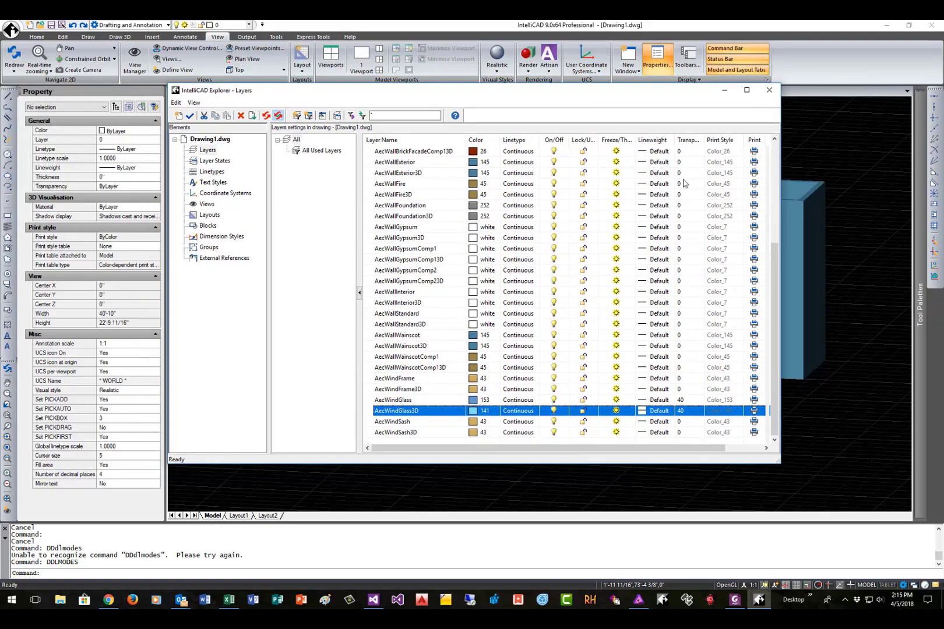
left_click(769, 90)
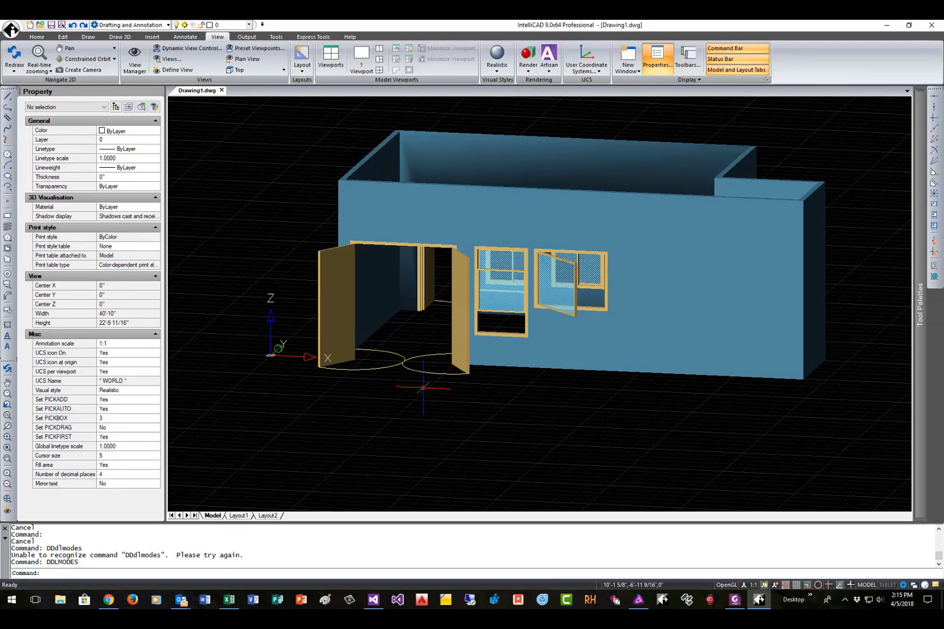
Close the casement window with a 0 open percentage, then orbit toward the interior.
scroll(514, 303, "up", 5)
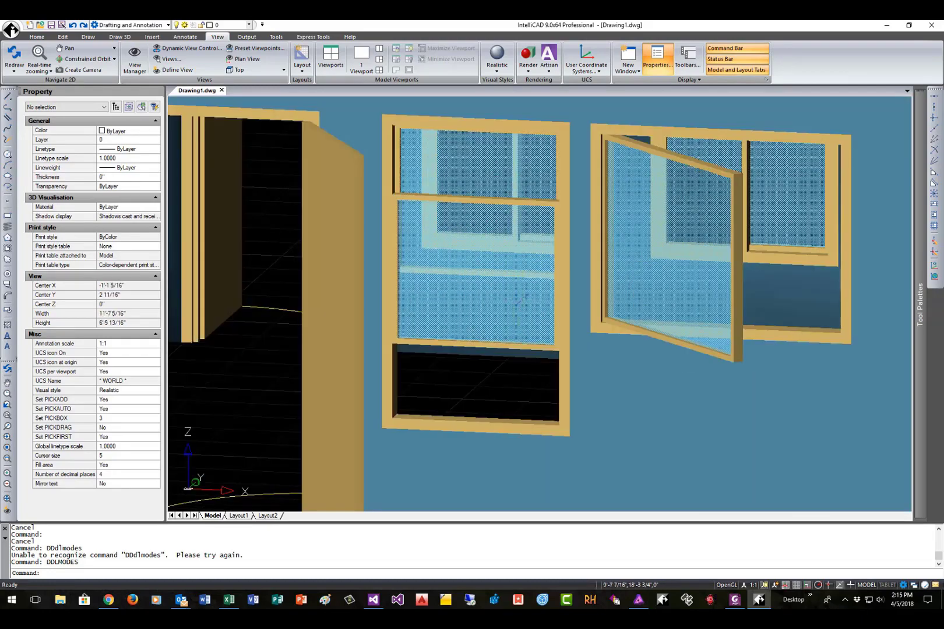
scroll(527, 300, "down", 3)
left_click(612, 268)
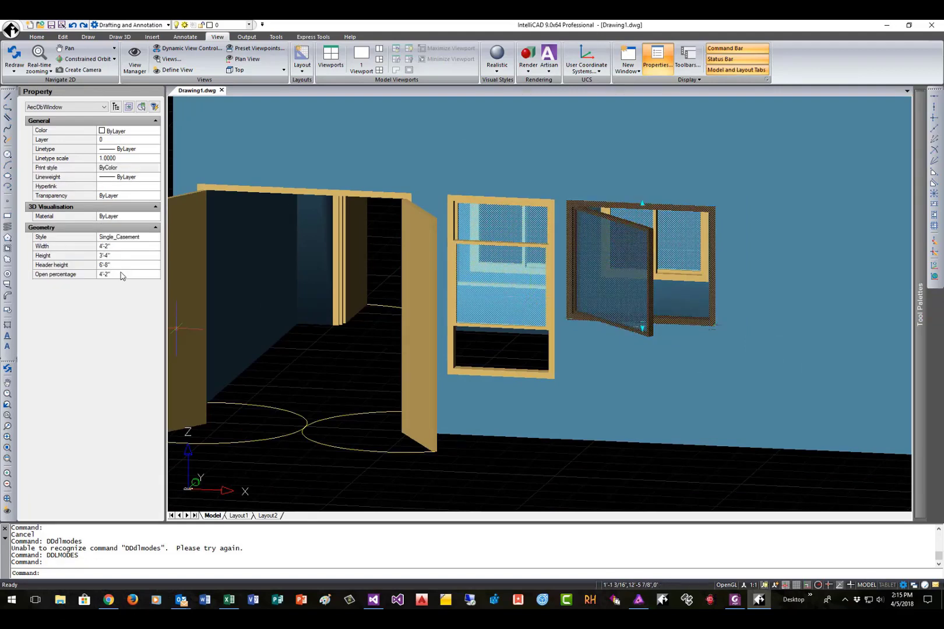
left_click(122, 276)
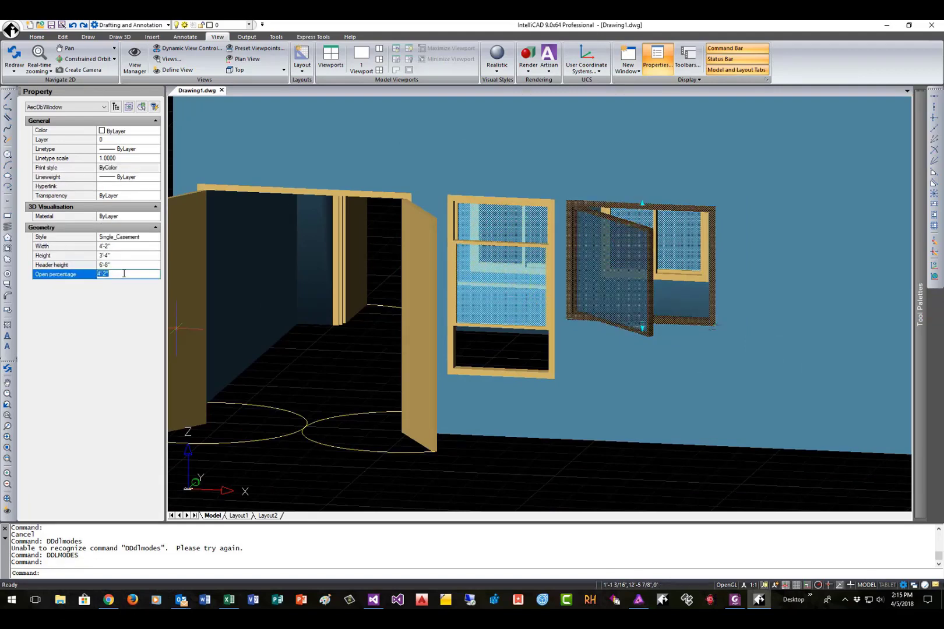
type("0")
key("Return")
key("Escape")
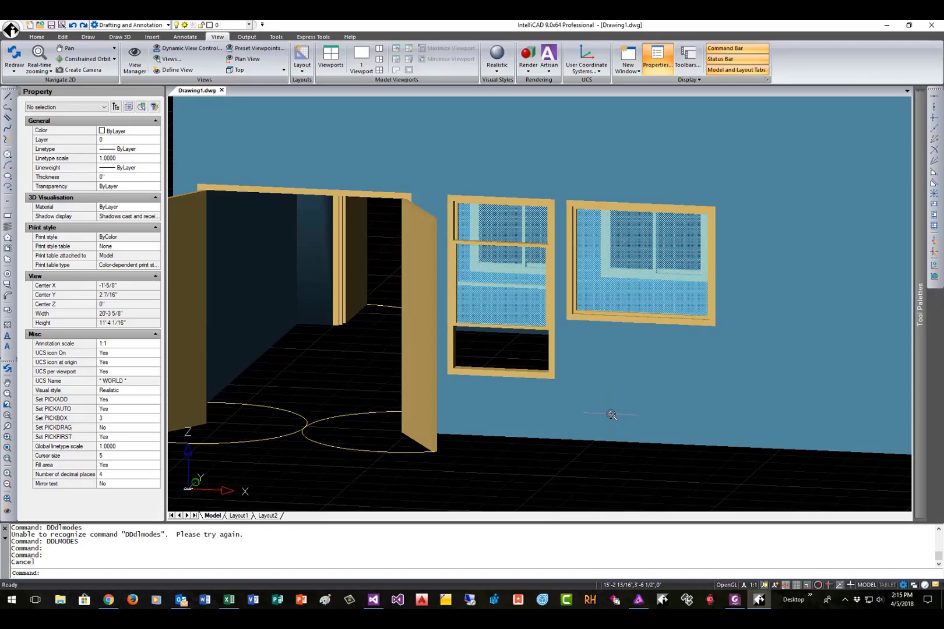
scroll(611, 412, "down", 3)
middle_click_drag(706, 396, 640, 400, "shift")
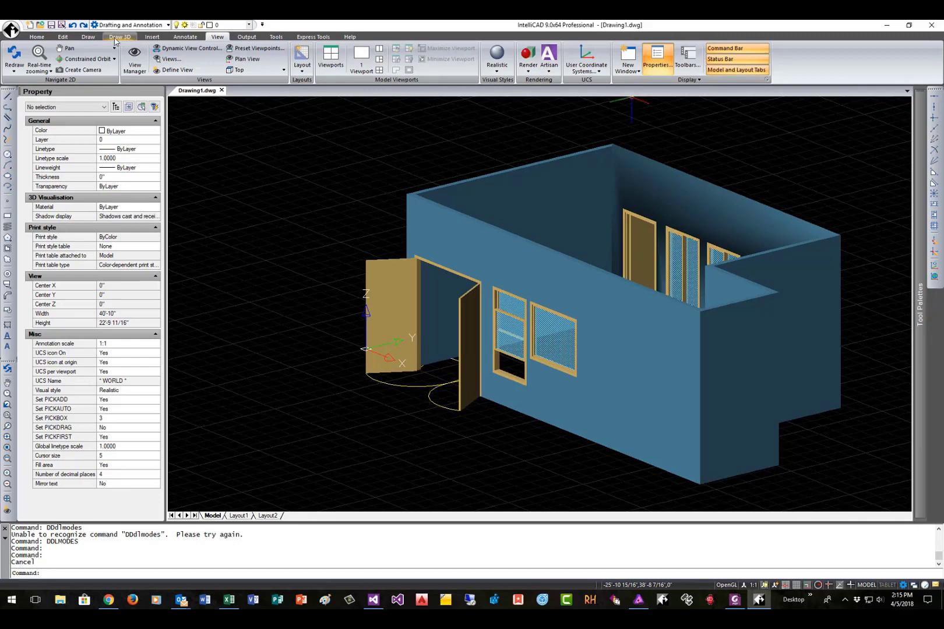
Place a Pentagon Picture Window in the front wall, right of the existing windows.
left_click(89, 38)
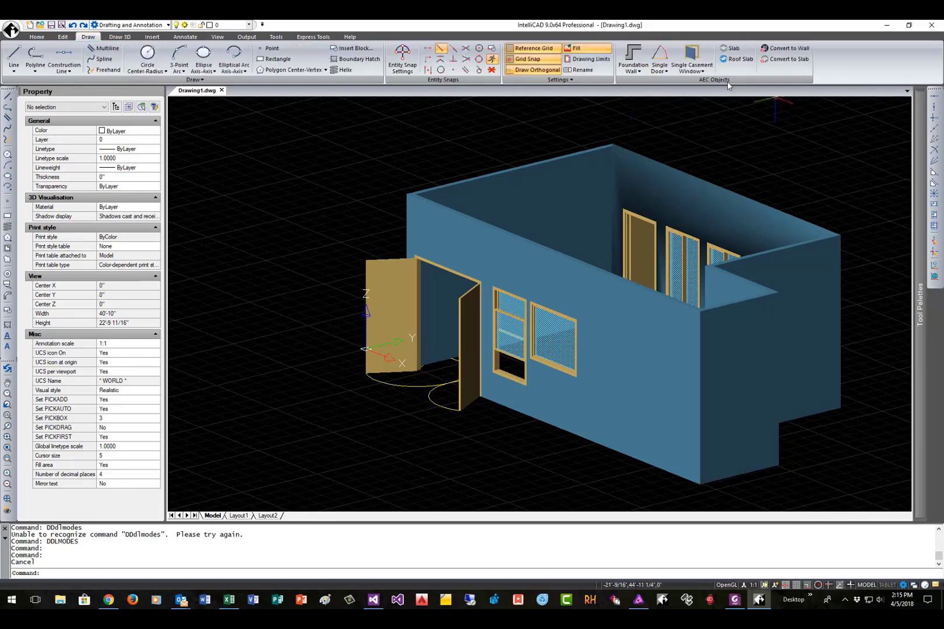
left_click(692, 61)
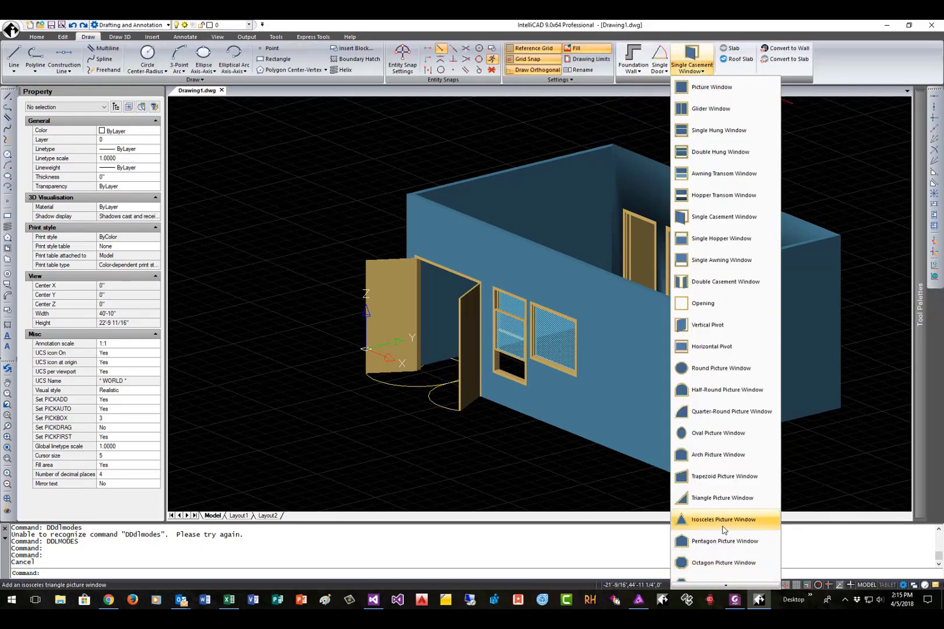
scroll(722, 586, "down", 1)
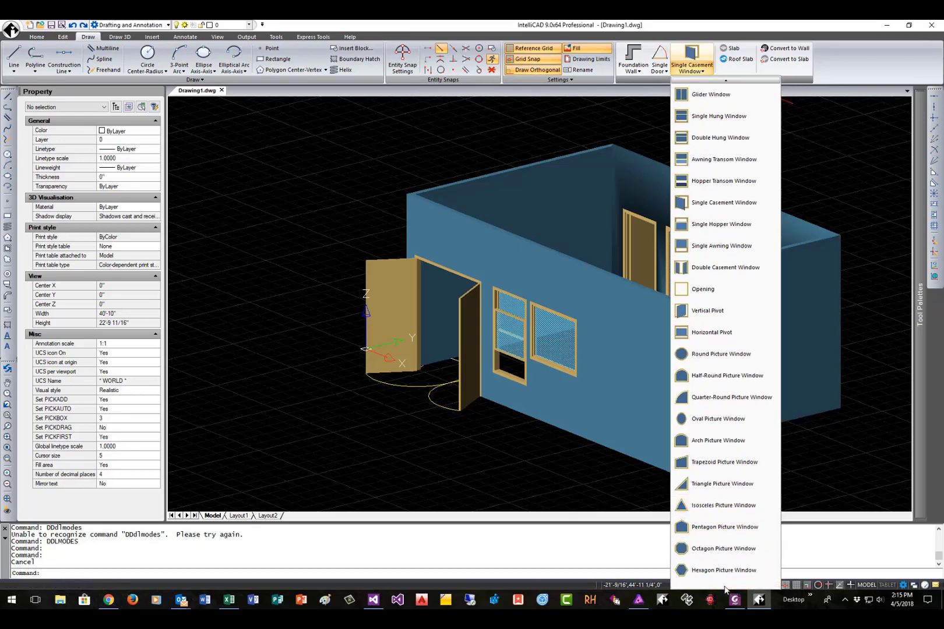
left_click(695, 532)
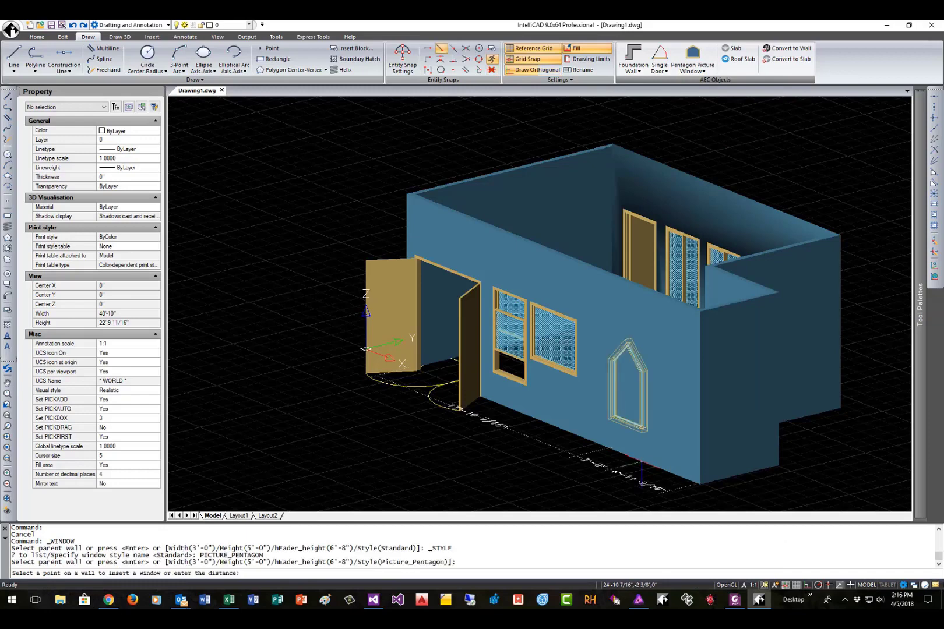
left_click(634, 481)
key("Escape")
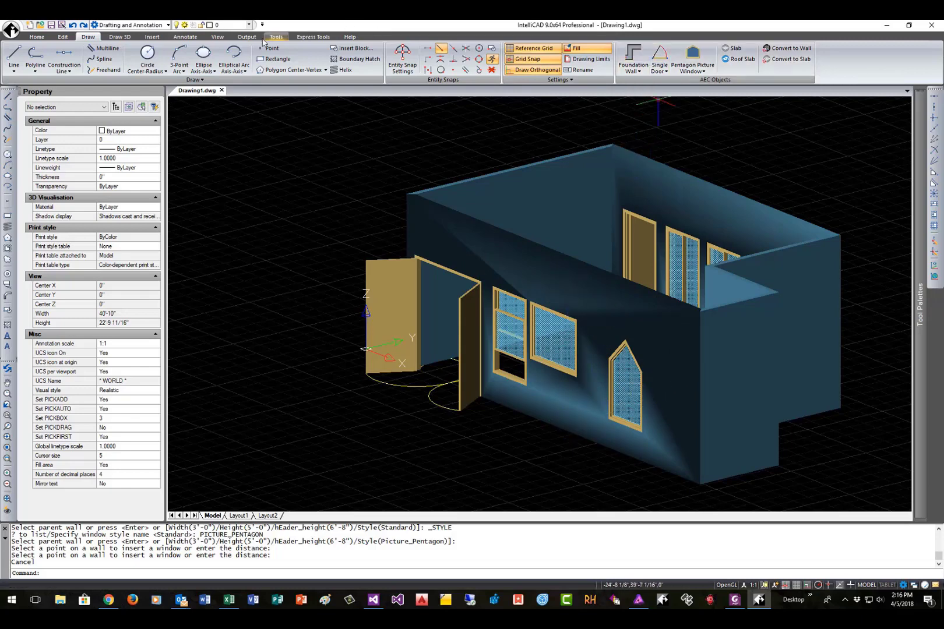
Render the house model with the Render command.
left_click(216, 37)
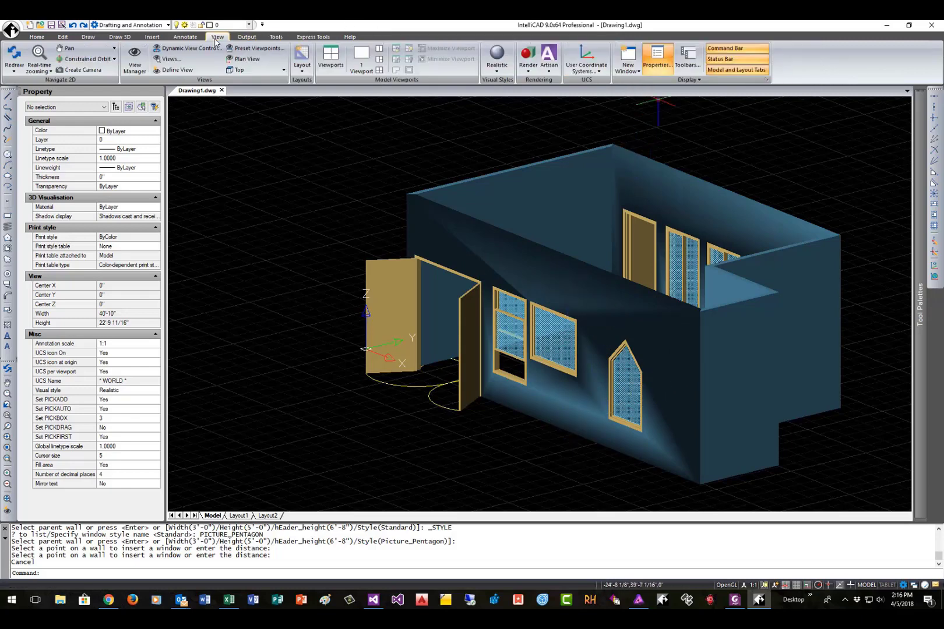
left_click(528, 68)
left_click(545, 89)
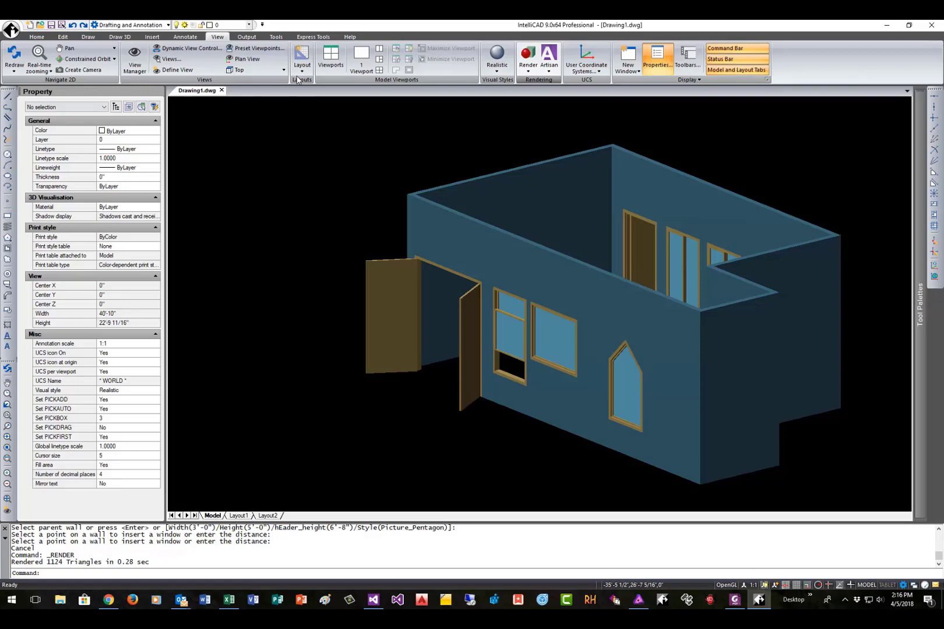
Return to the Realistic visual style and orbit to an oblique view of the windows and doors.
left_click(497, 66)
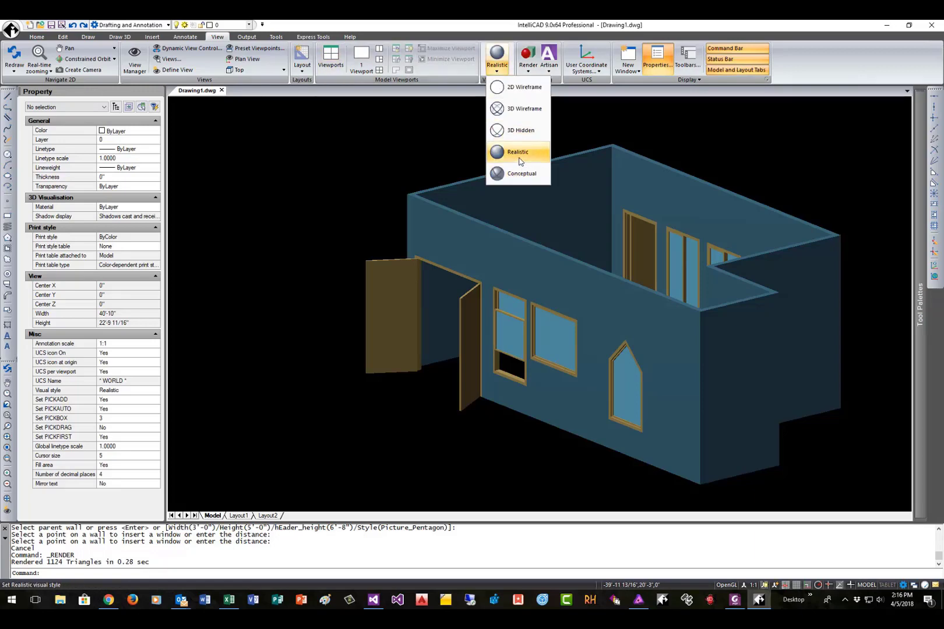
left_click(513, 152)
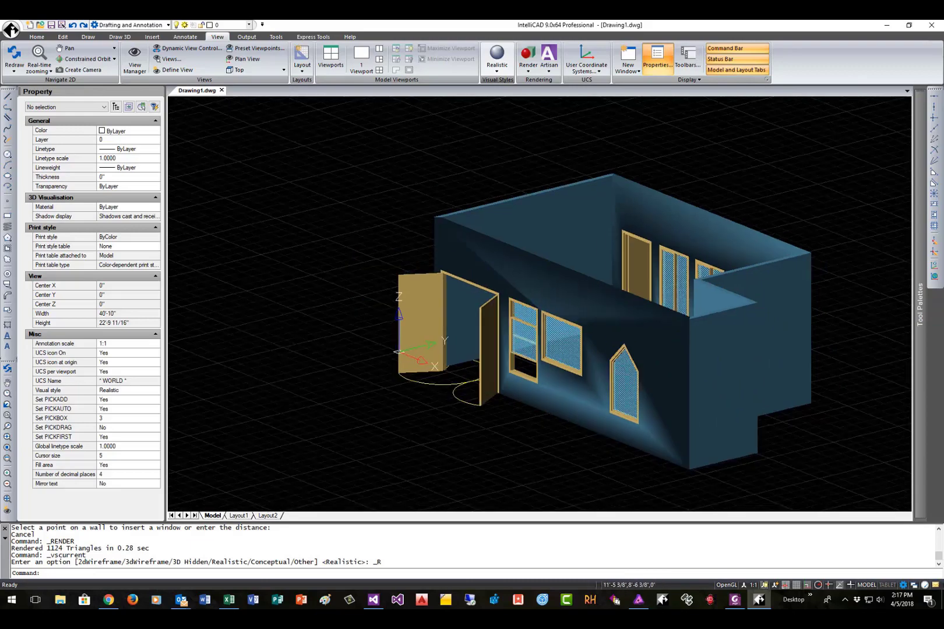
middle_click_drag(602, 368, 443, 332, "shift")
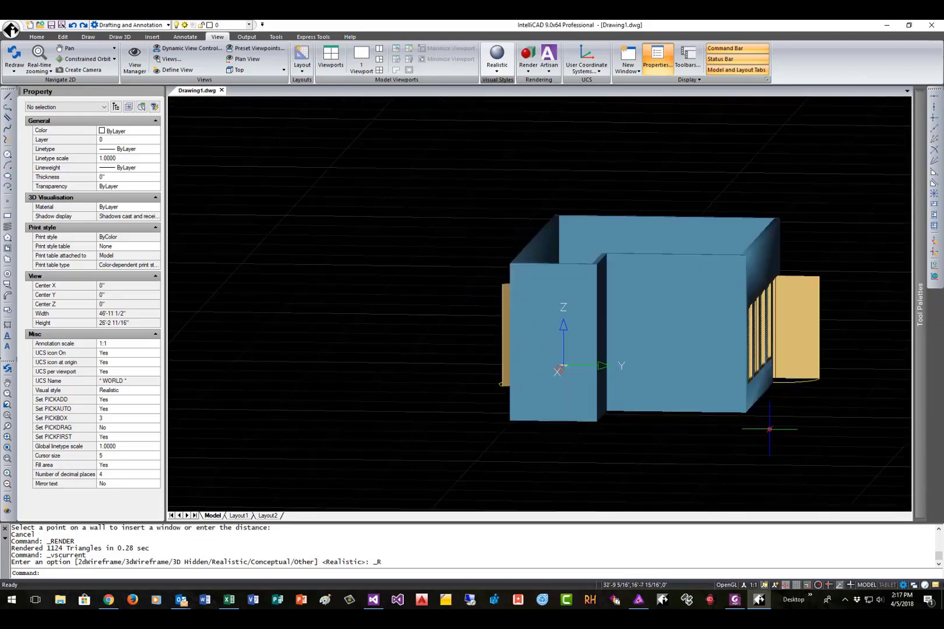
middle_click_drag(769, 436, 771, 461, "shift")
scroll(682, 444, "up", 3)
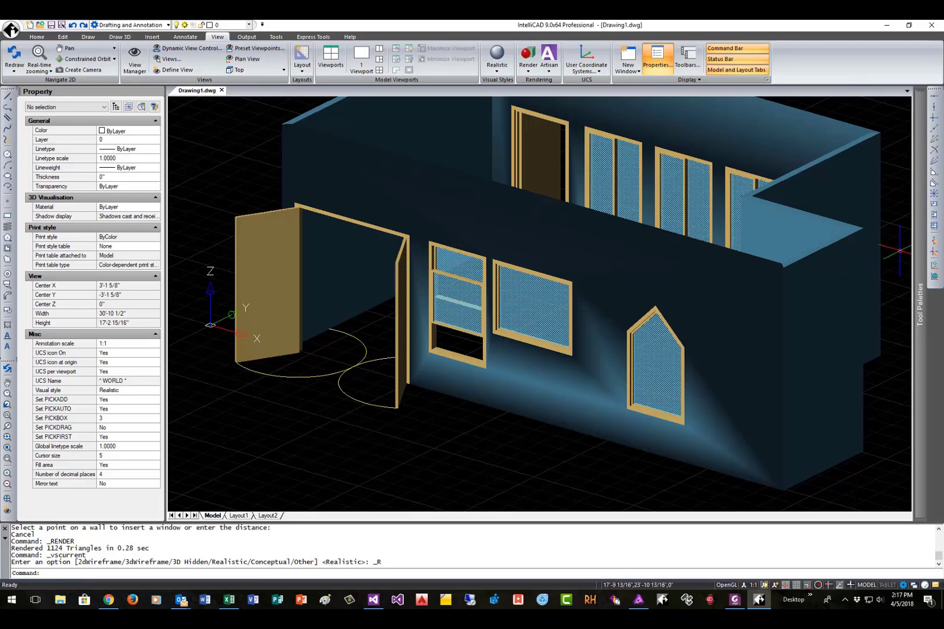
Pin and narrow the Tool Palettes on the Windows tab, then show the model in 3D Wireframe.
mouse_move(917, 251)
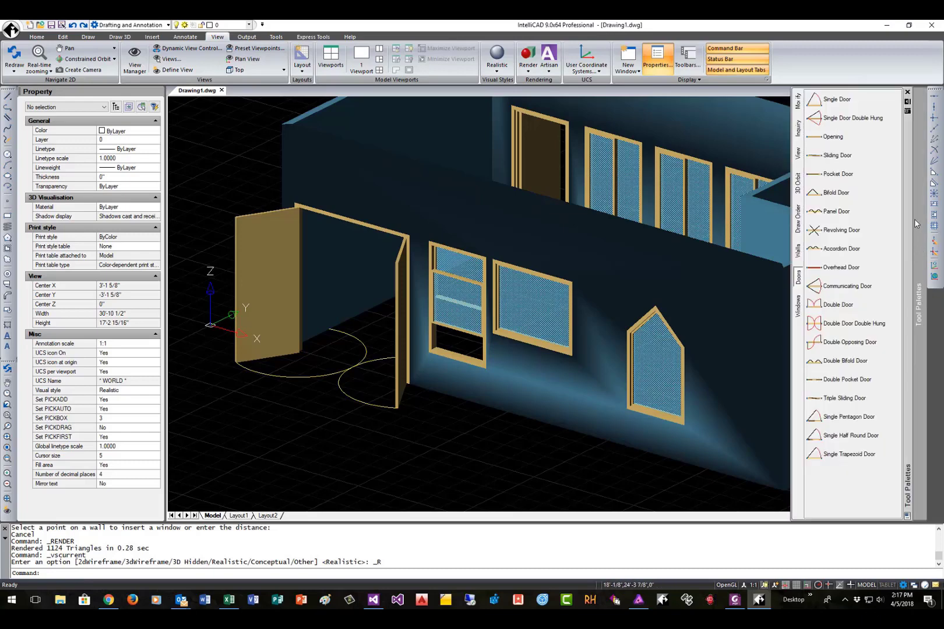
left_click(907, 103)
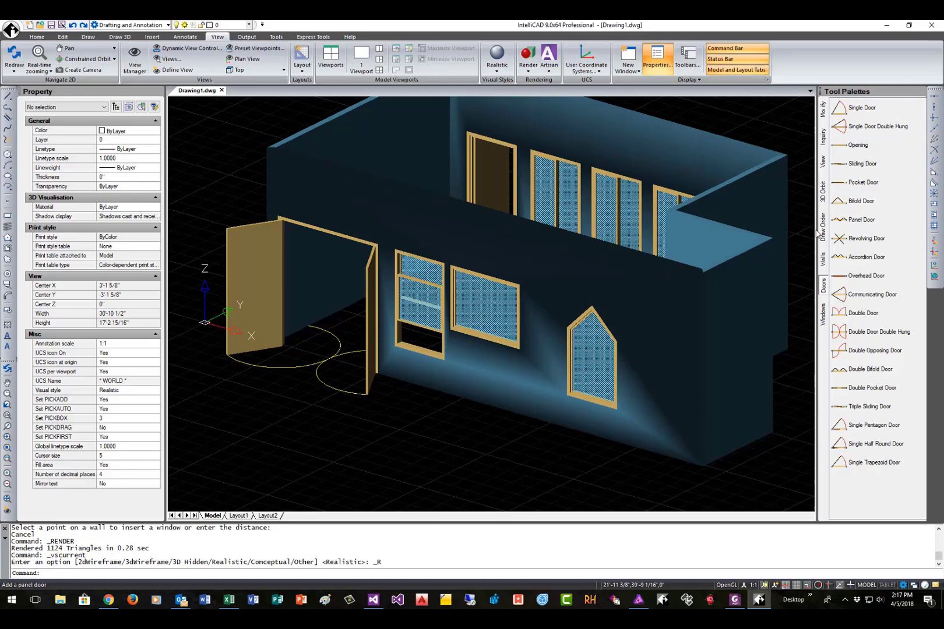
left_click_drag(817, 231, 826, 236)
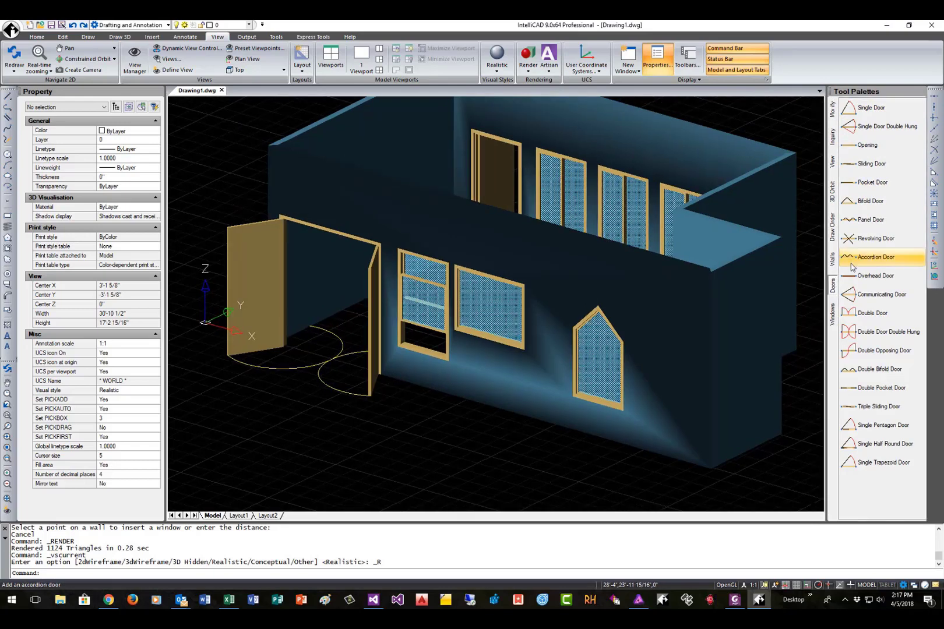
left_click(832, 315)
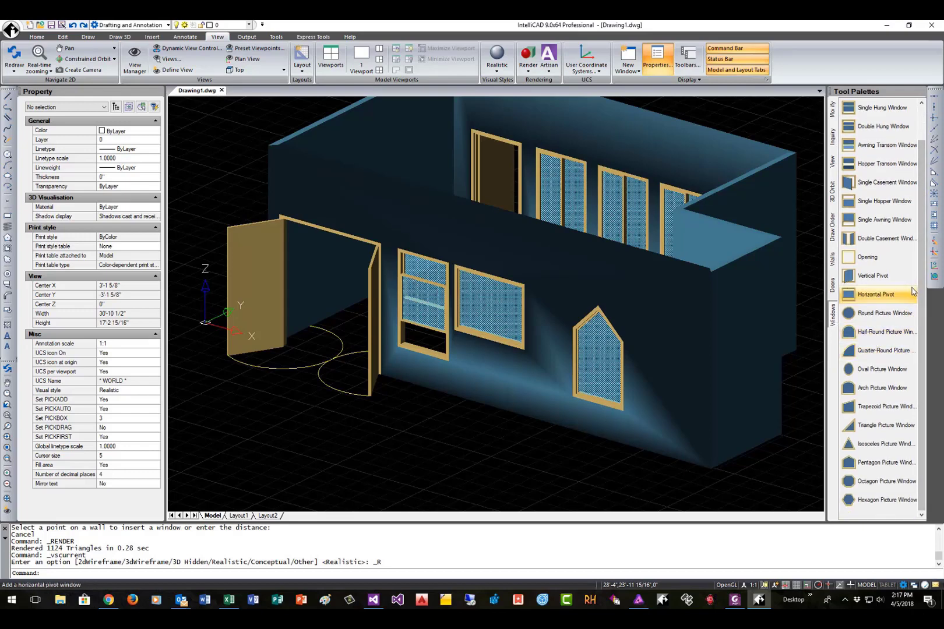
scroll(920, 239, "up", 2)
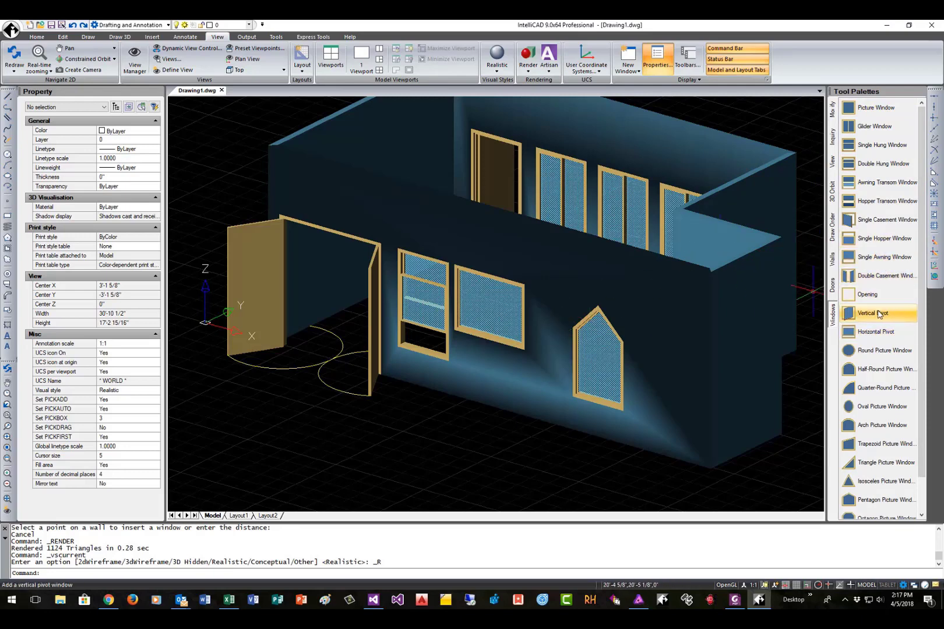
left_click_drag(880, 314, 878, 293)
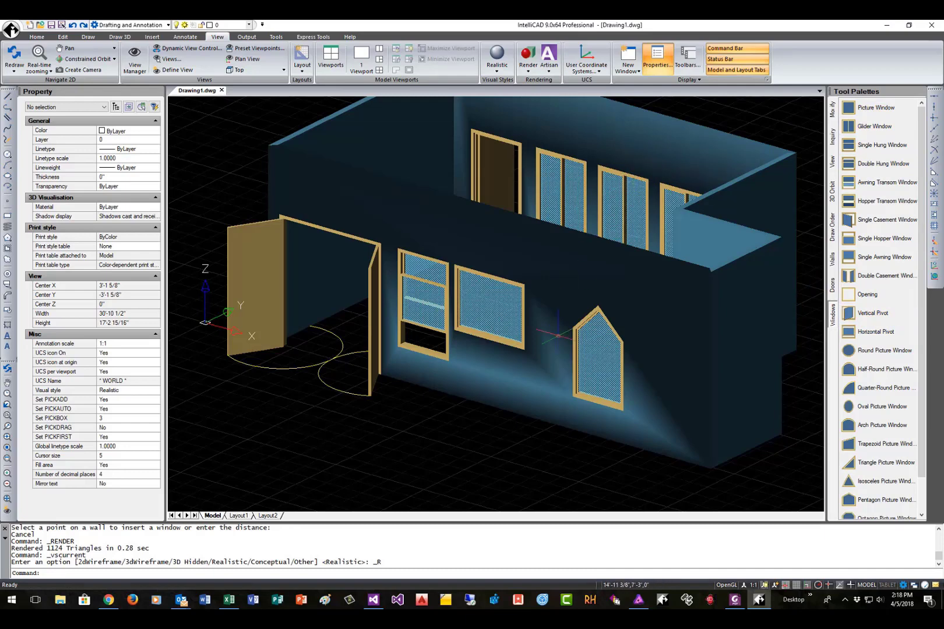
left_click(497, 55)
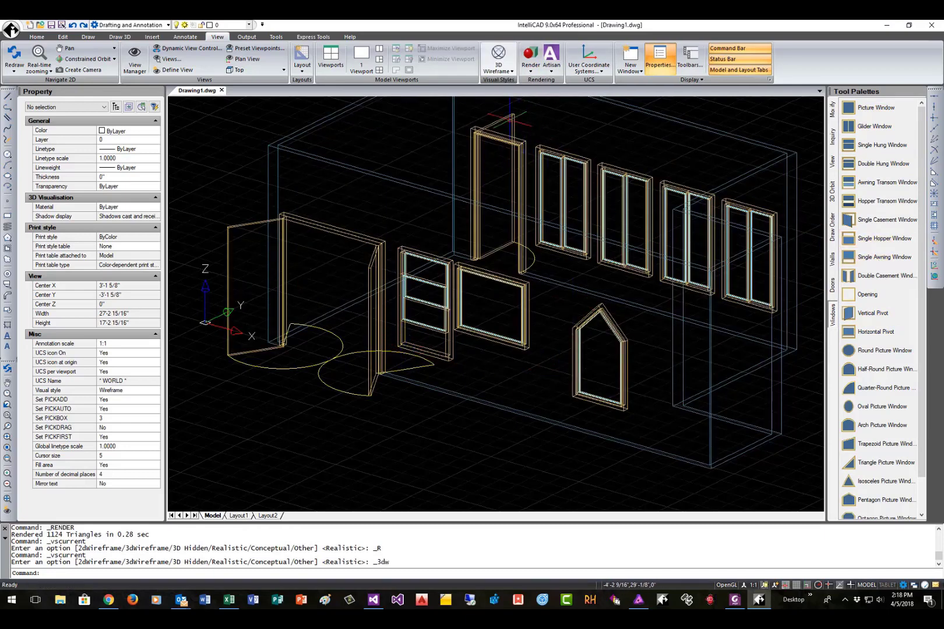
Switch the visual style to 3D Hidden and select the glider window on the far wall.
left_click(497, 64)
left_click(513, 132)
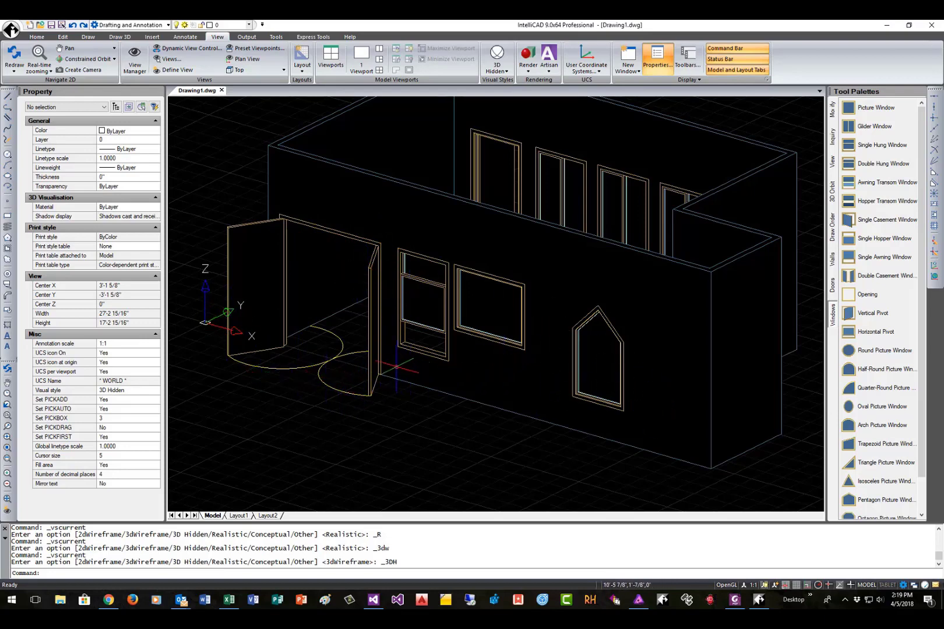
left_click(678, 260)
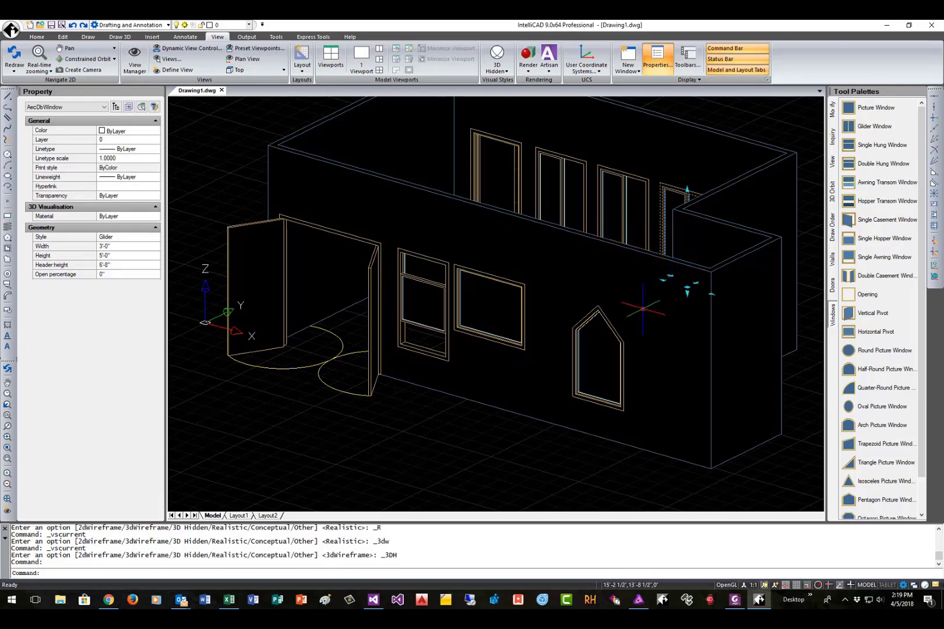
Select the front wall and confirm its style remains Exterior.
key("Escape")
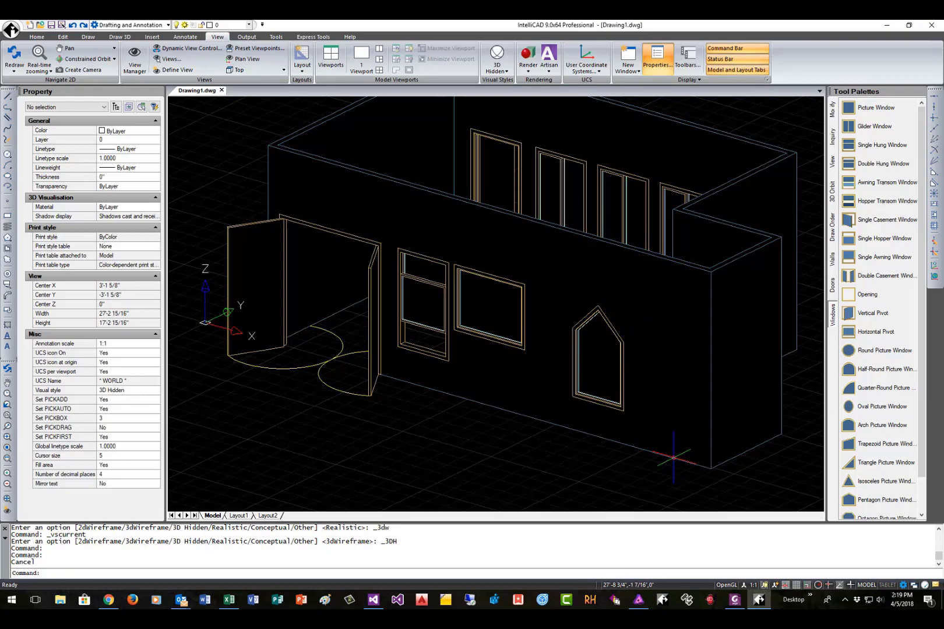
left_click(675, 457)
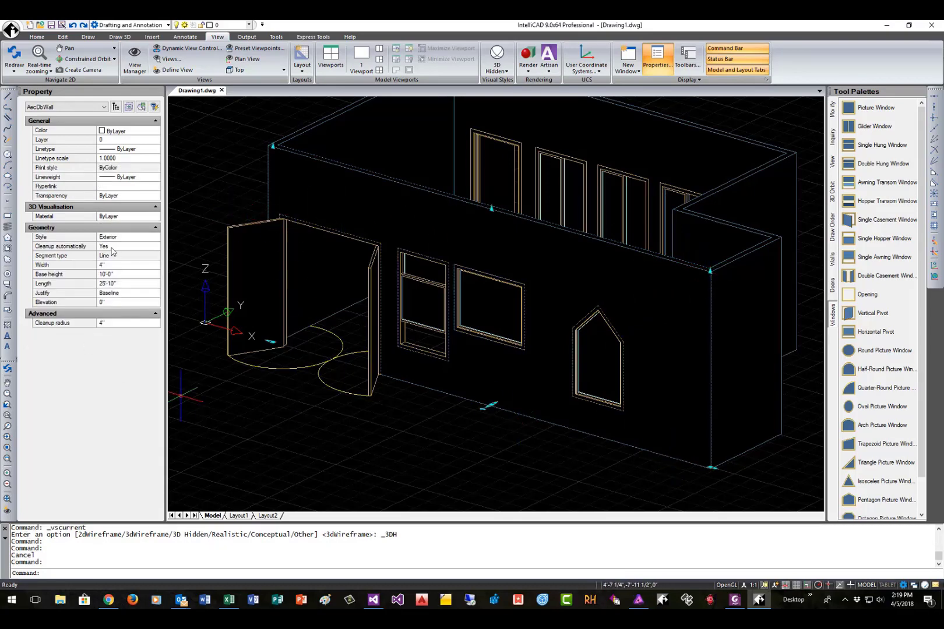
key("Escape")
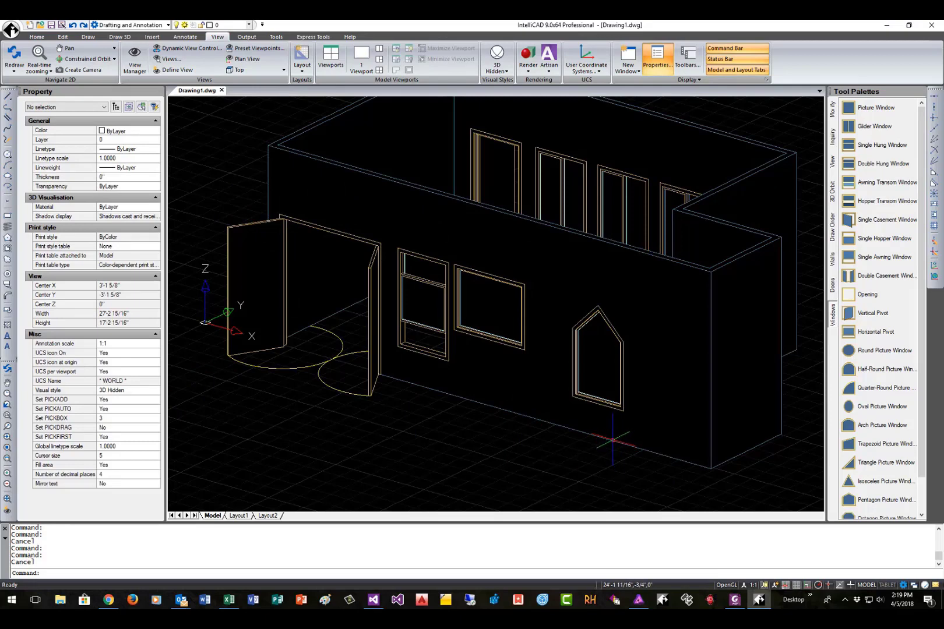
left_click(612, 441)
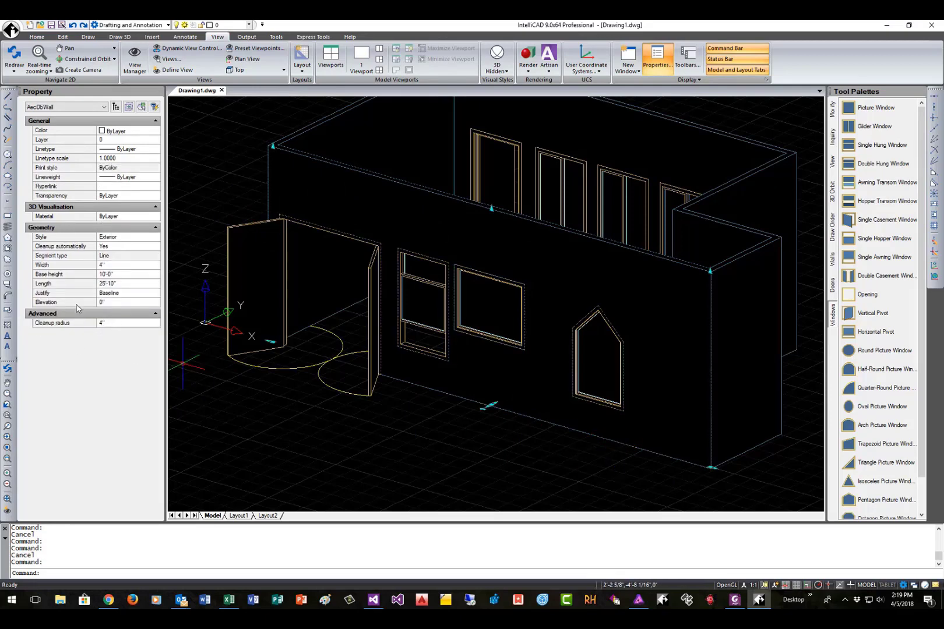
left_click(155, 239)
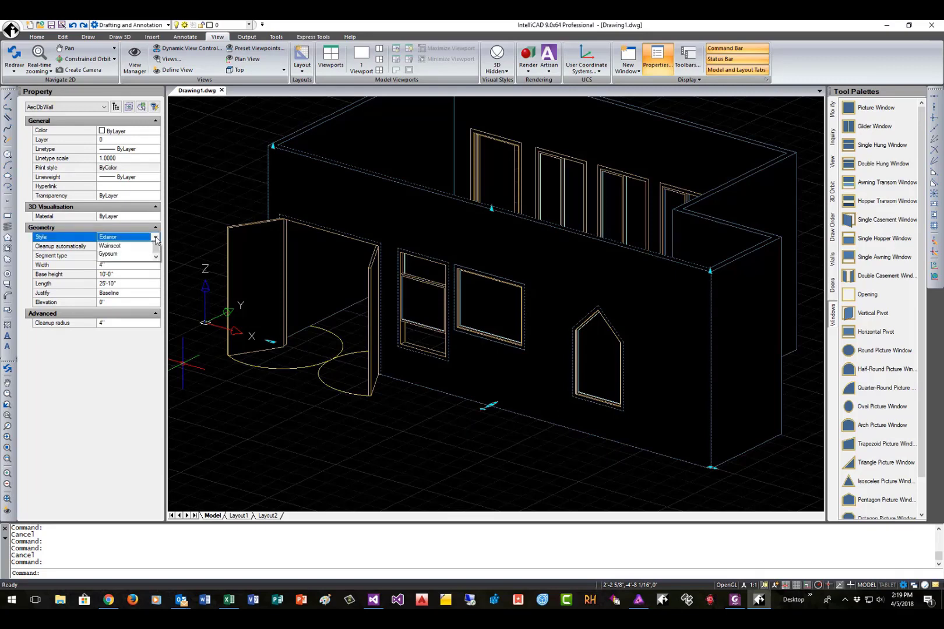
left_click(124, 247)
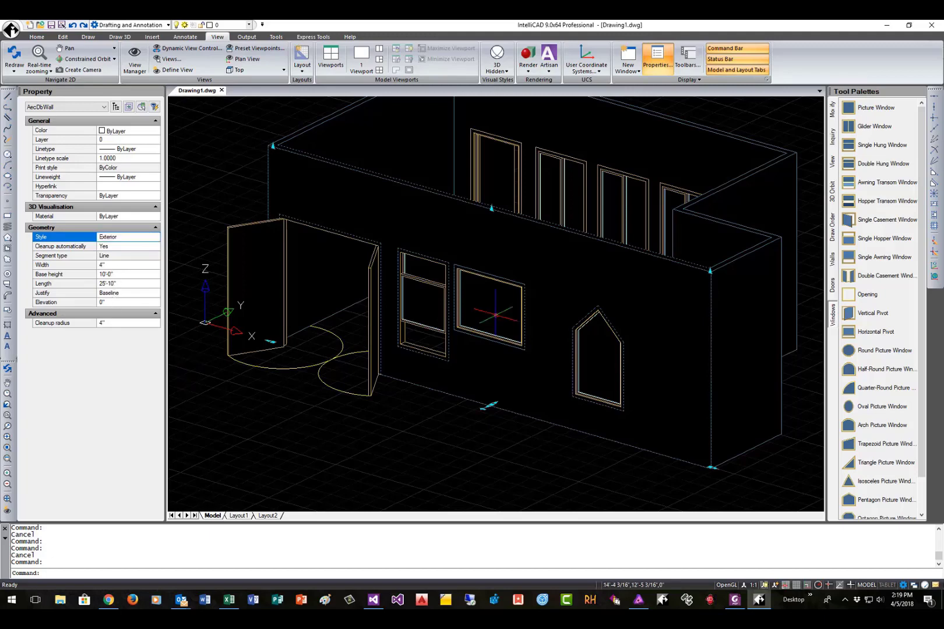
Orbit the model around to view the inner side of the L-shaped walls.
left_click(710, 270)
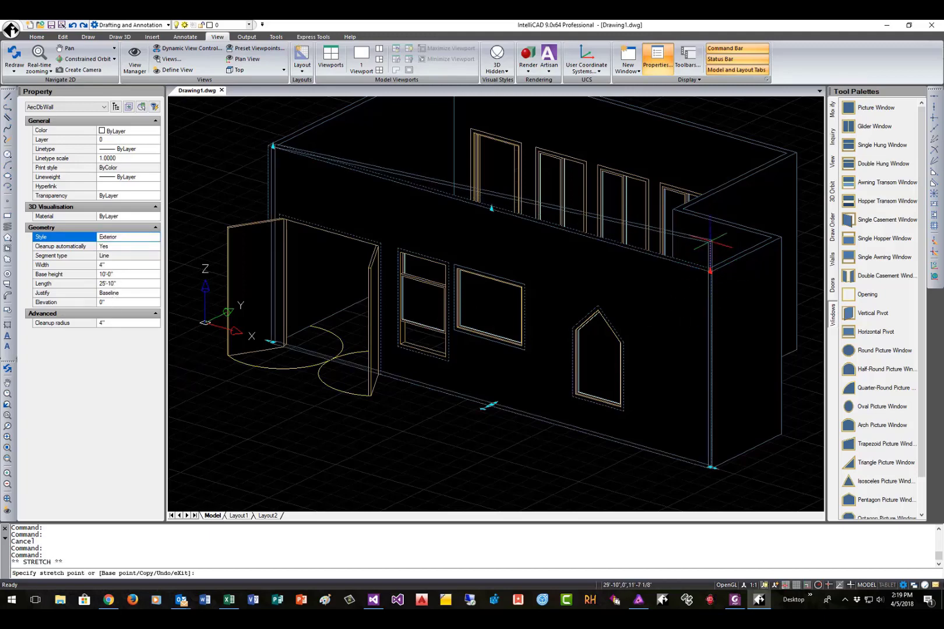
key("Escape")
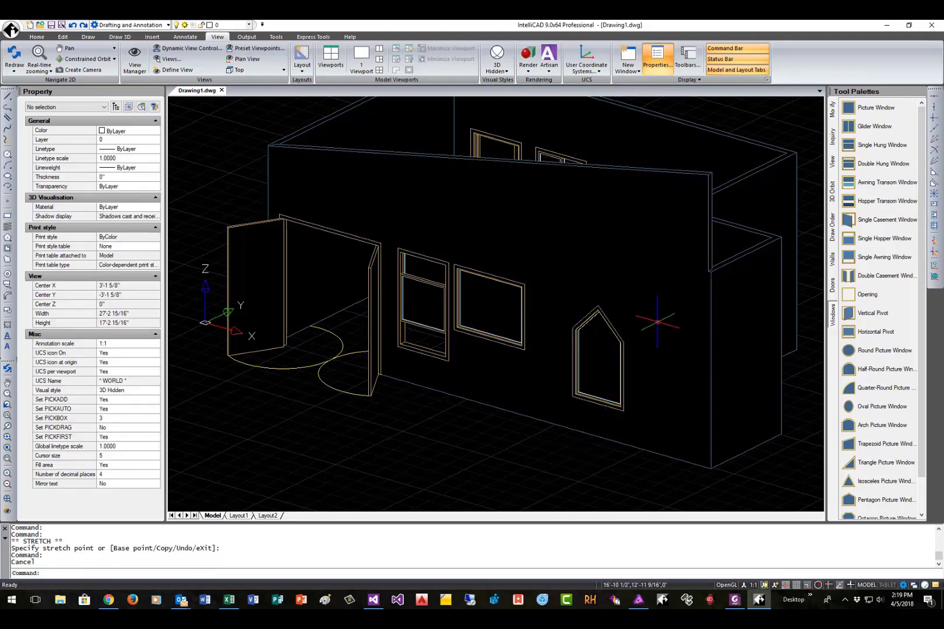
middle_click_drag(683, 325, 442, 362, "shift")
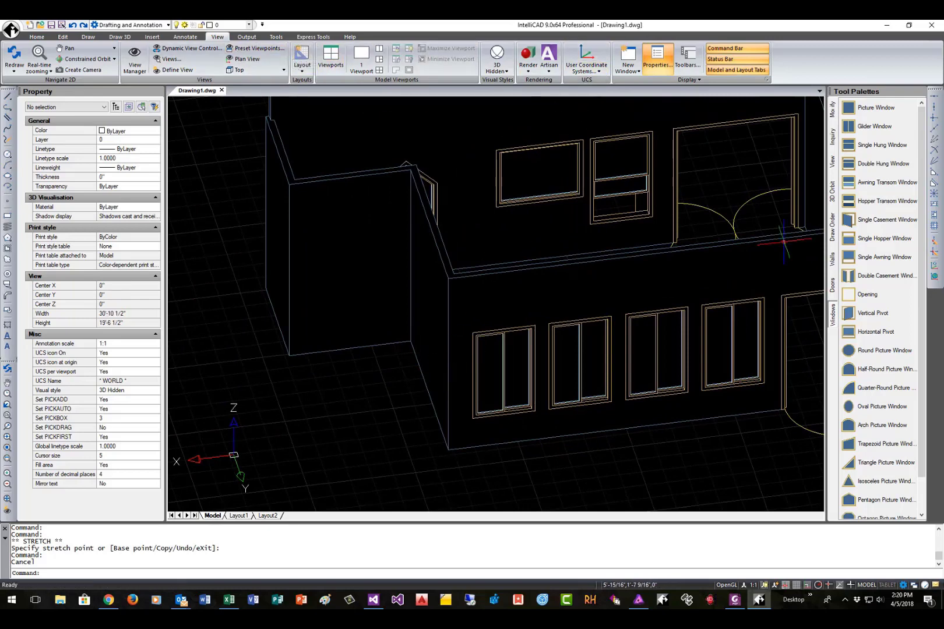
Switch the Tool Palettes from the Windows list to the Doors tab.
scroll(897, 399, "down", 2)
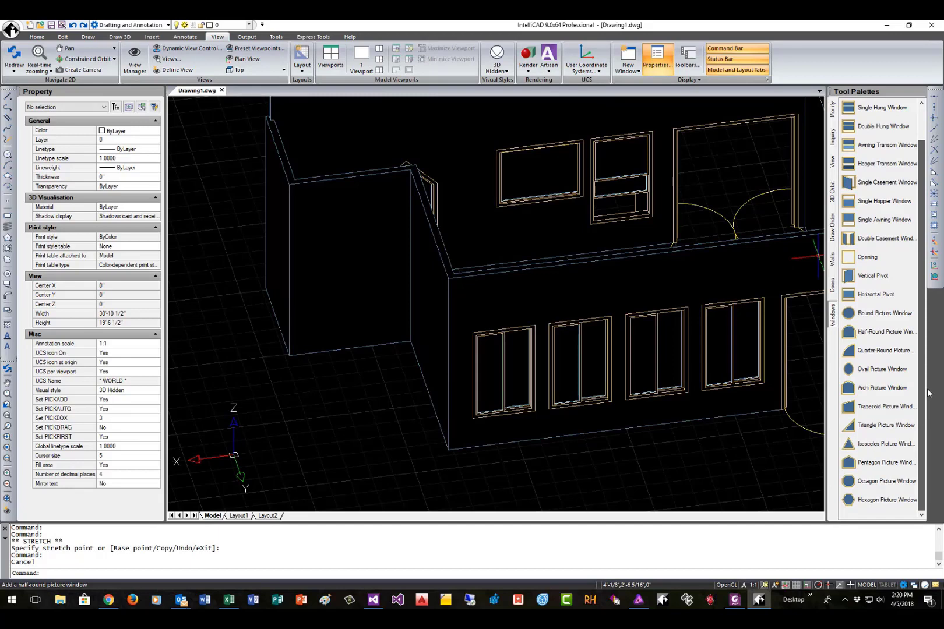
scroll(885, 326, "up", 2)
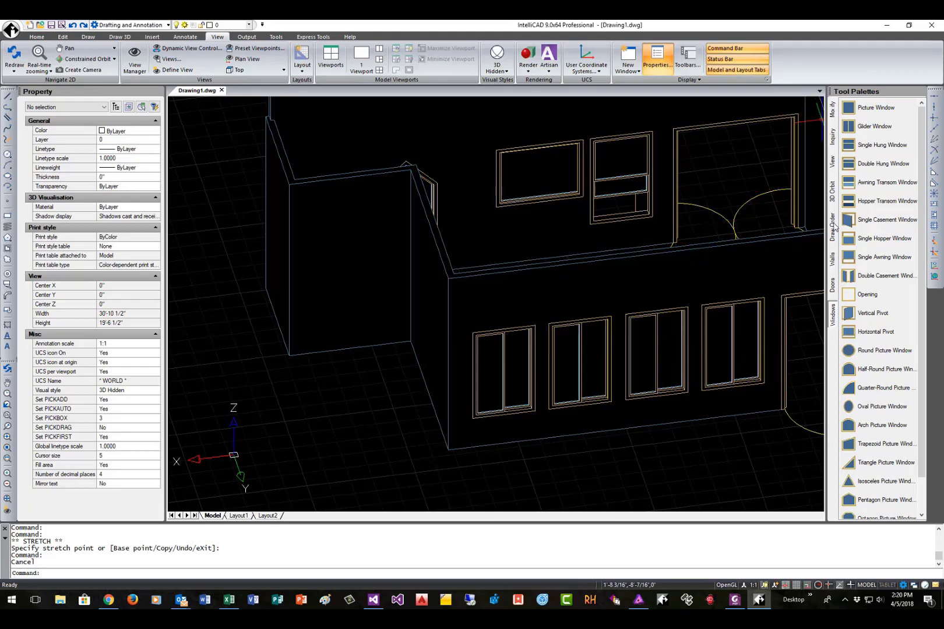
left_click(833, 287)
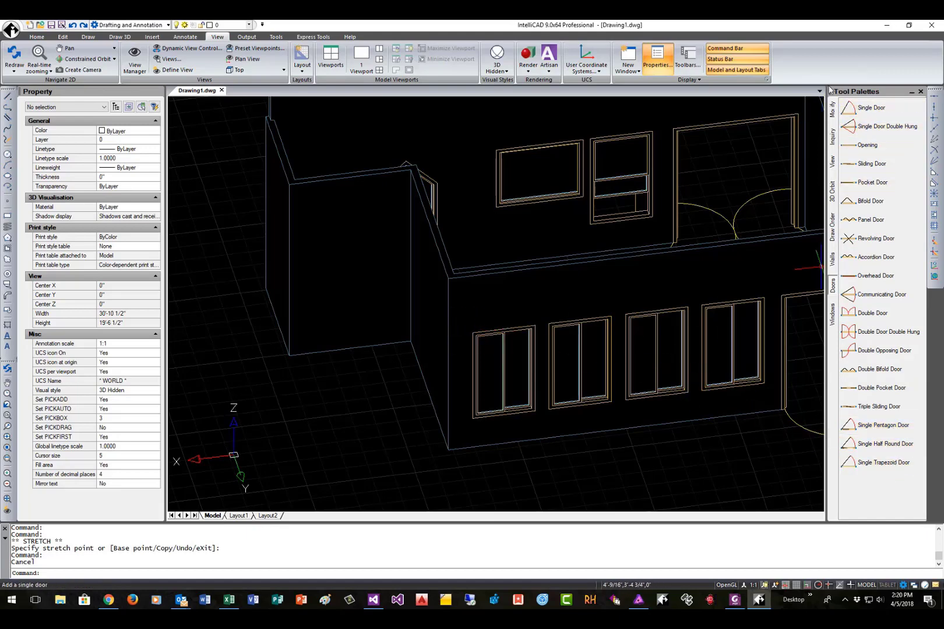
Recentre the house, show the Draw tab tools, and pan to empty grid space.
middle_click_drag(728, 210, 649, 225)
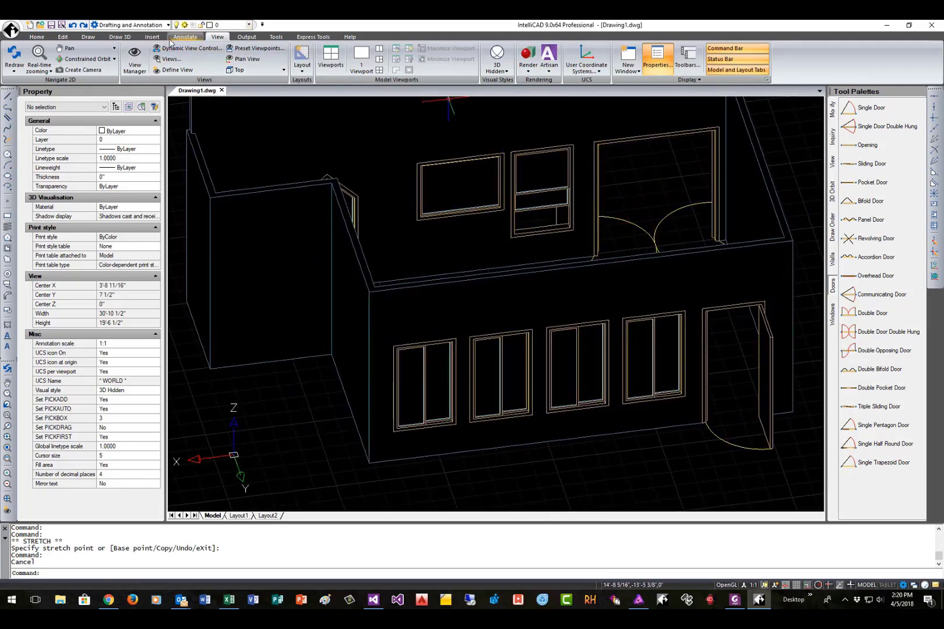
left_click(88, 36)
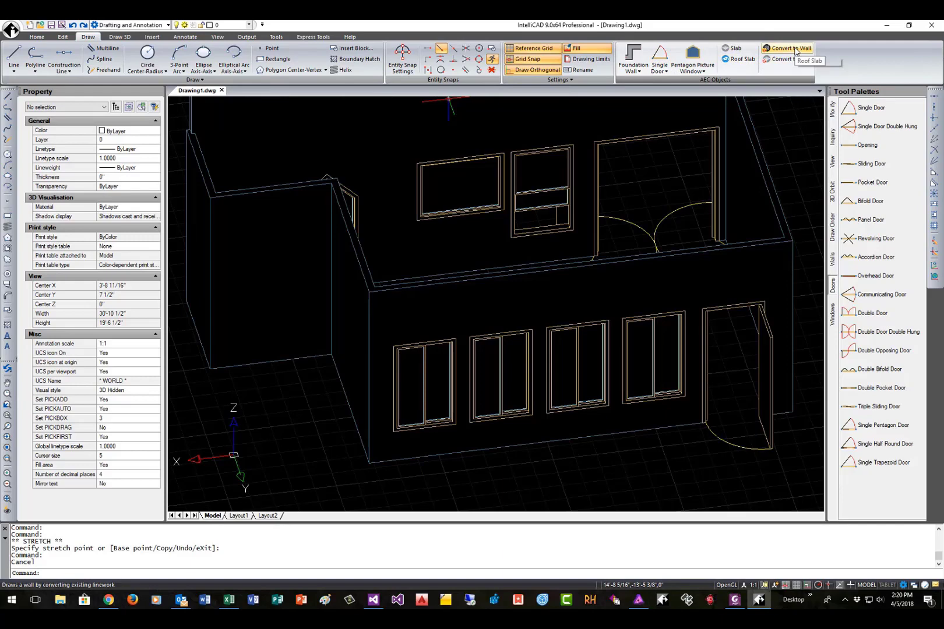
middle_click_drag(780, 134, 168, 98)
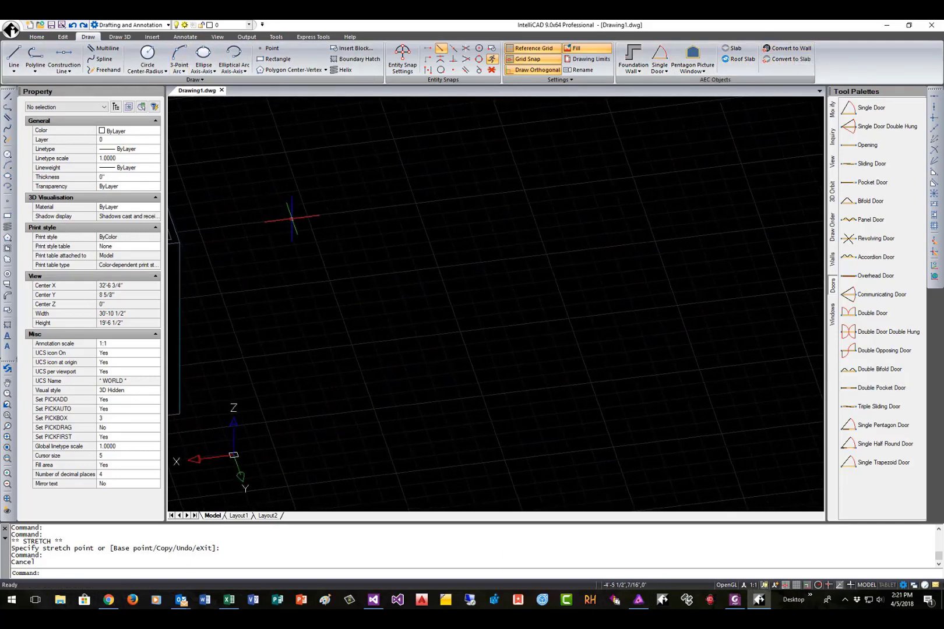
Draw a rectangle with RECT in the empty area beside the house.
type("rect")
key("Return")
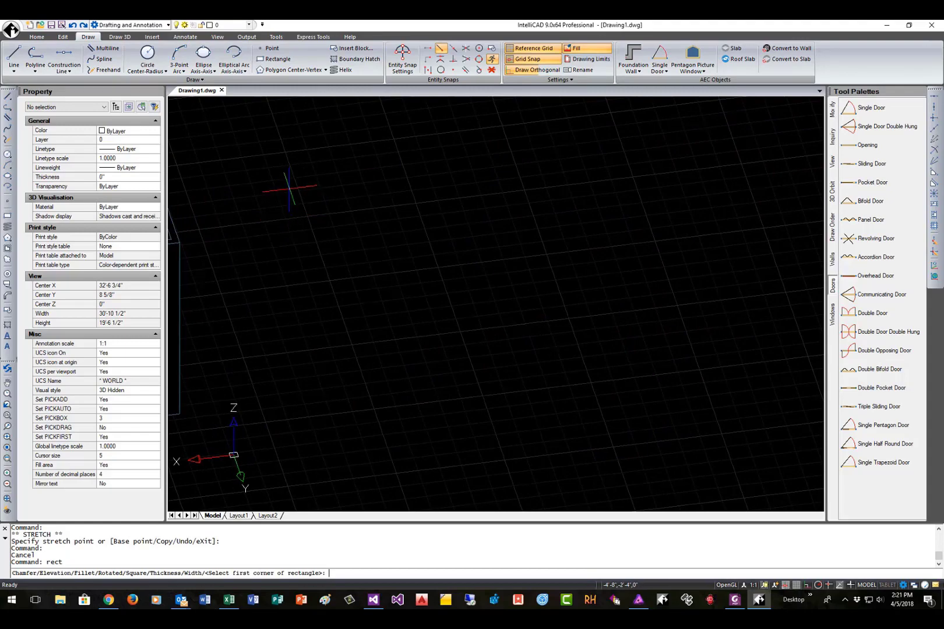
left_click(259, 159)
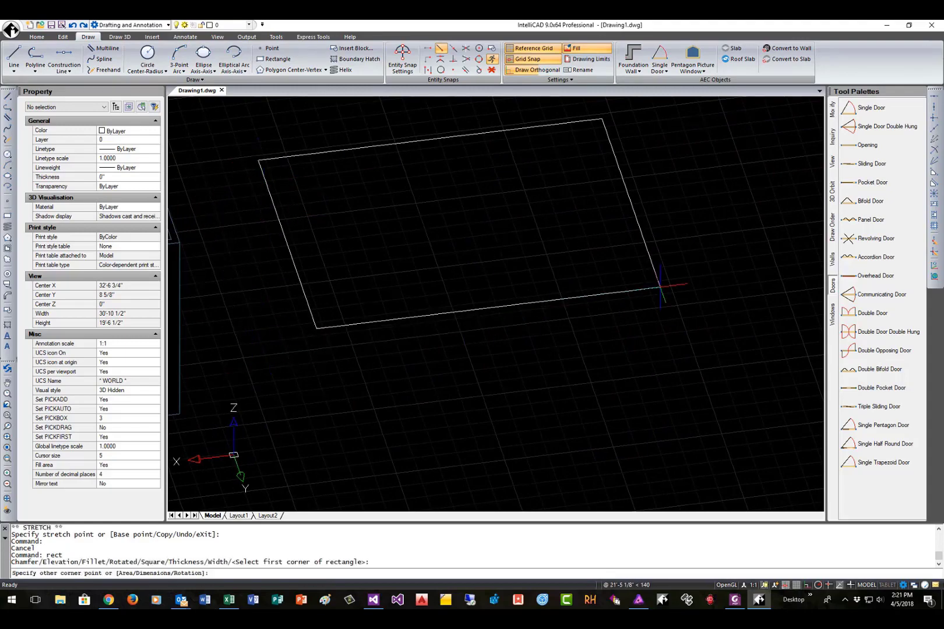
left_click(659, 286)
Convert the rectangle into 4-inch, 10-foot-high walls, erasing the original rectangle.
left_click(781, 54)
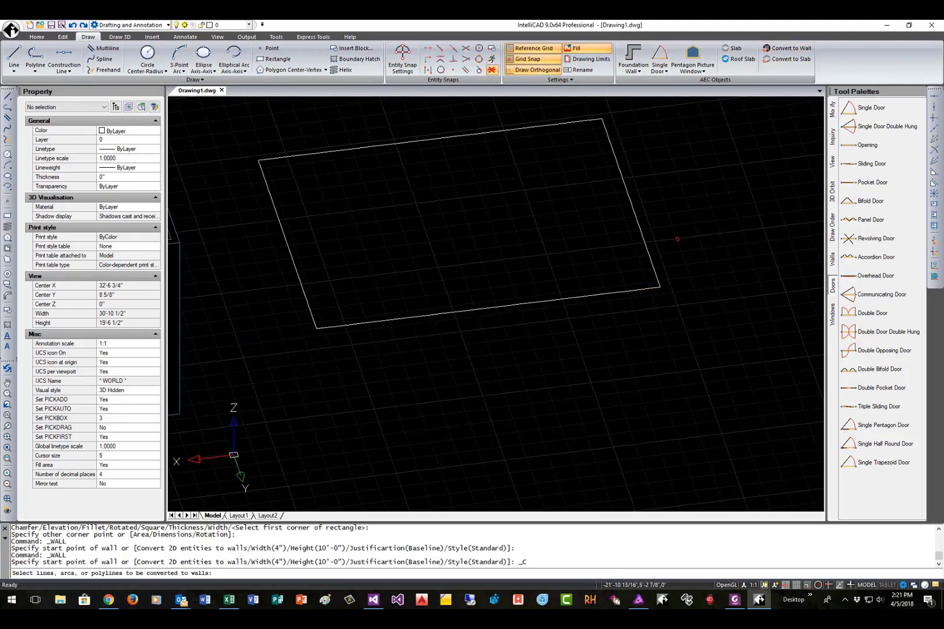
left_click(678, 232)
left_click(605, 335)
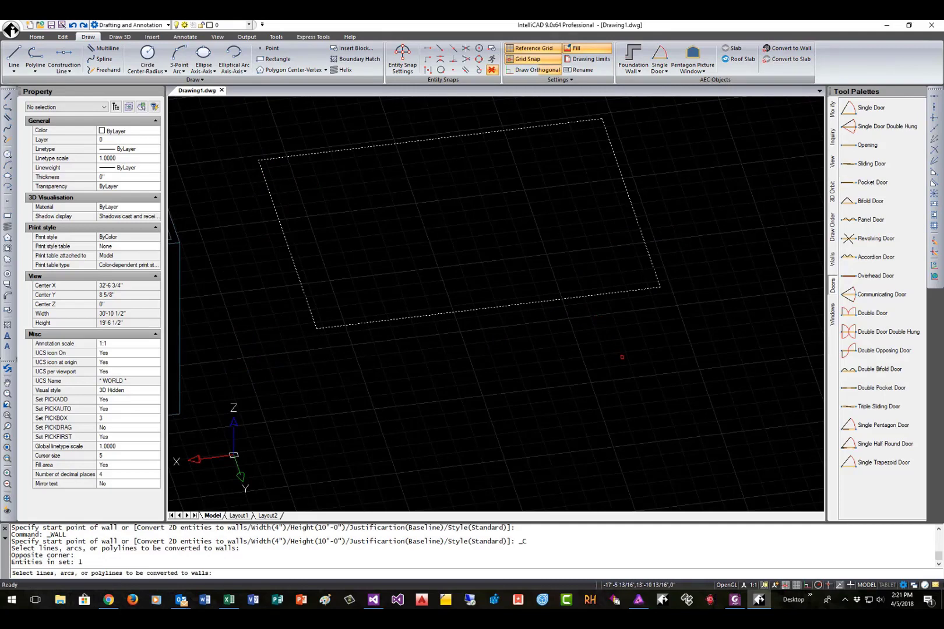
key("Return")
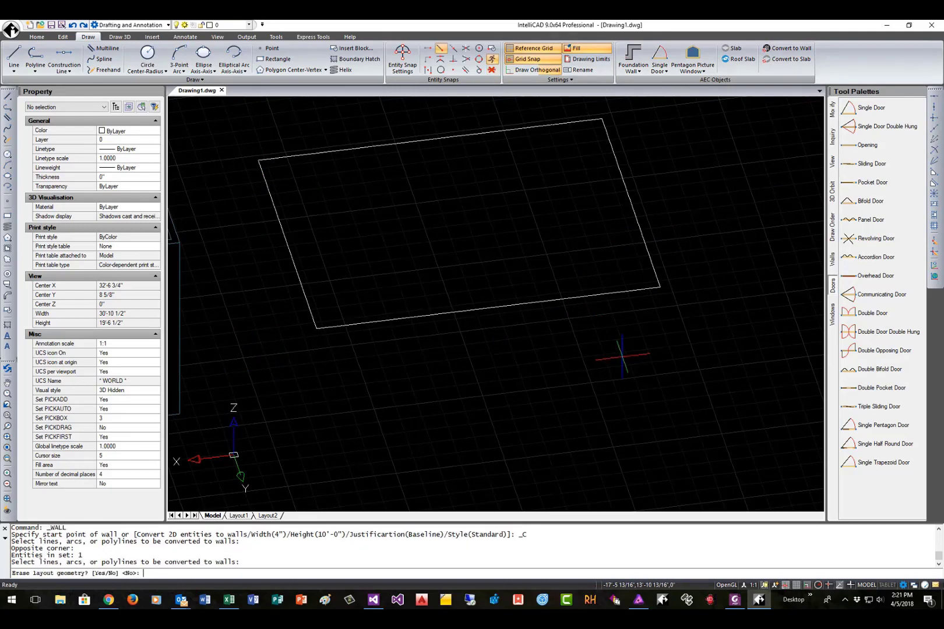
type("y")
key("Return")
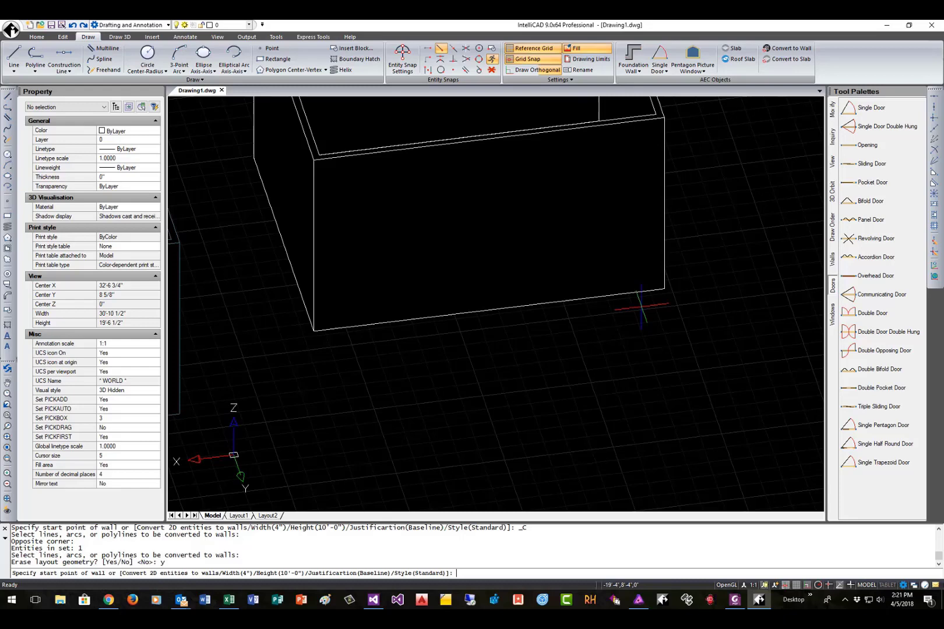
middle_click_drag(568, 176, 633, 356)
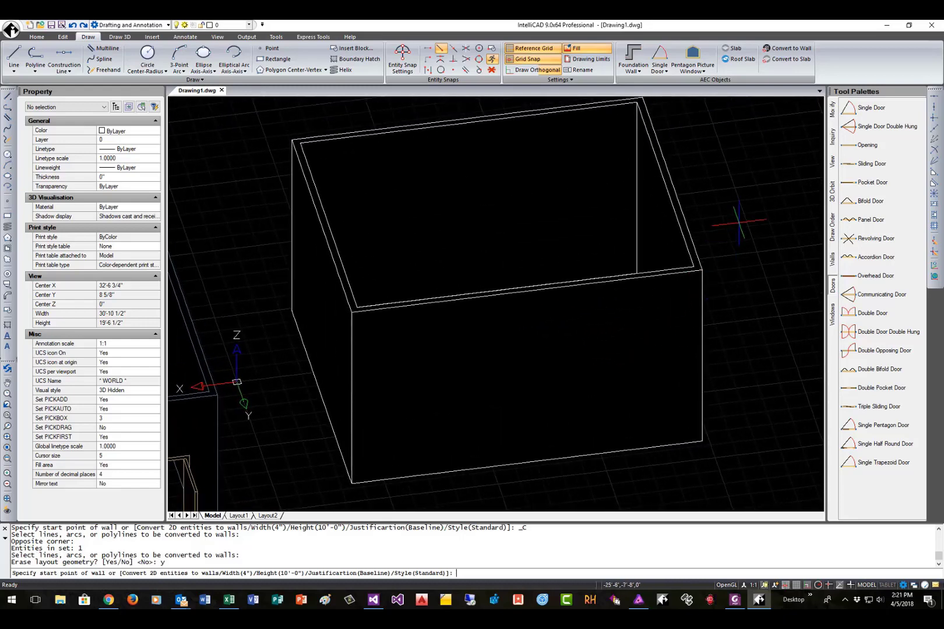
middle_click_drag(737, 220, 393, 210)
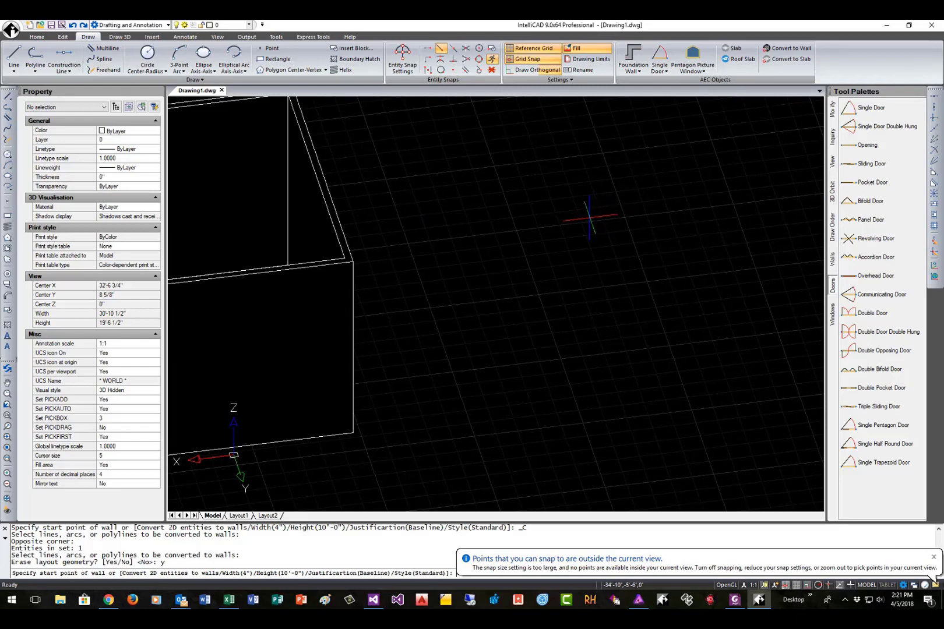
Draw an irregular closed polyline outline with Ortho turned off.
key("Escape")
type("pl")
key("Return")
left_click(460, 175)
left_click(646, 153)
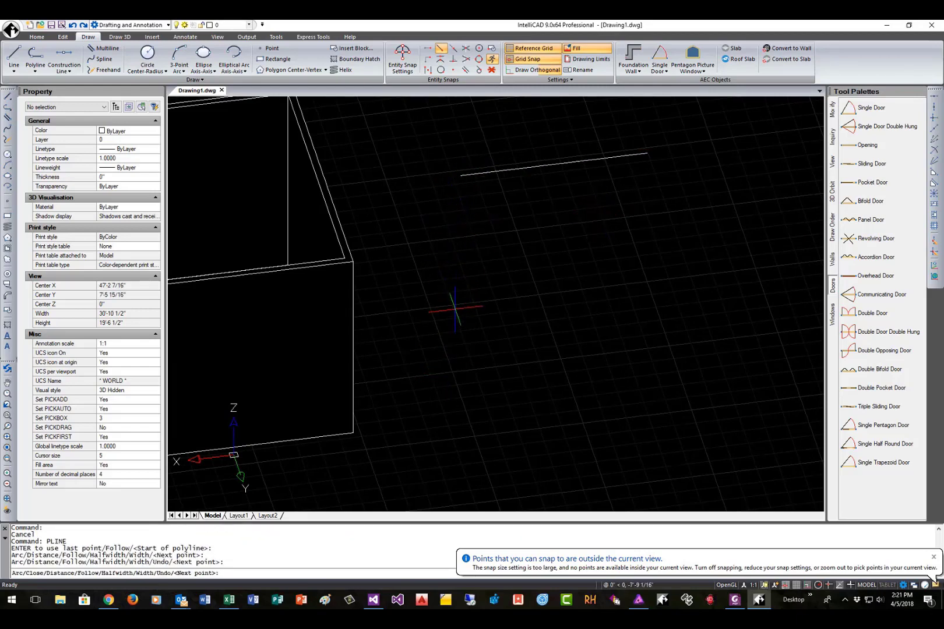
key("F8")
left_click(414, 285)
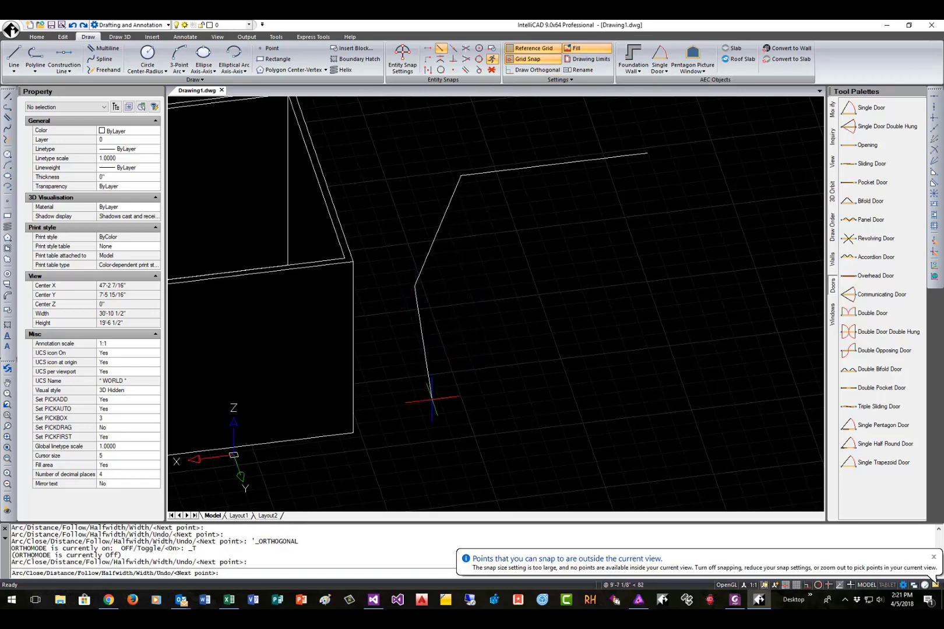
left_click(427, 416)
left_click(527, 452)
left_click(571, 351)
left_click(644, 328)
left_click(766, 310)
left_click(731, 190)
left_click(626, 198)
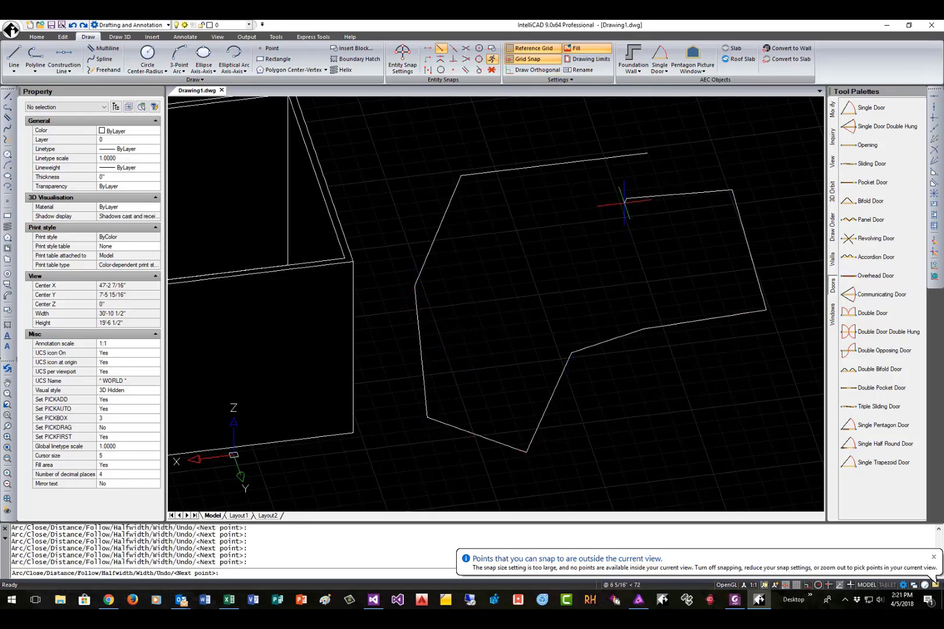
left_click(606, 179)
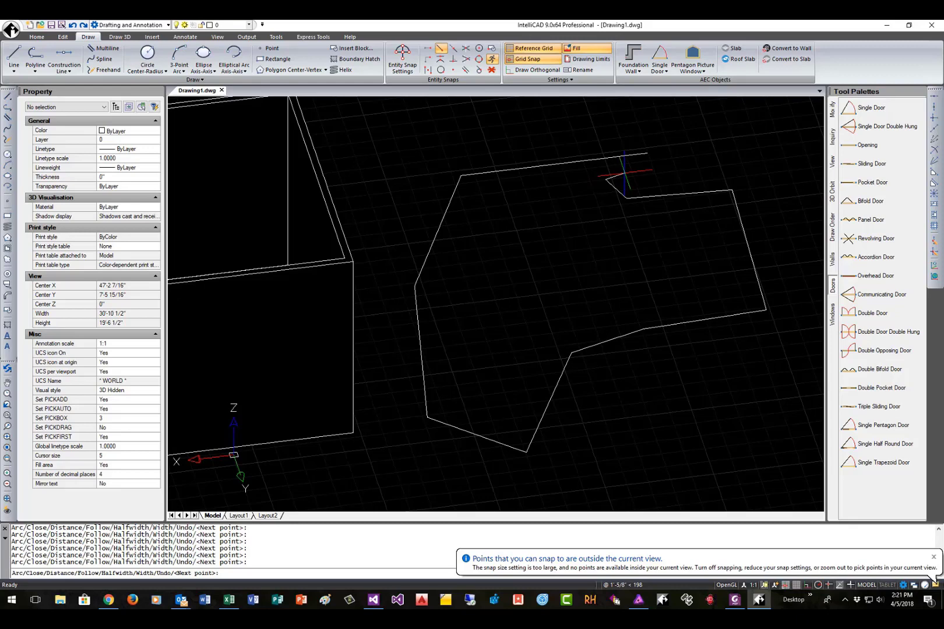
type("c")
key("Return")
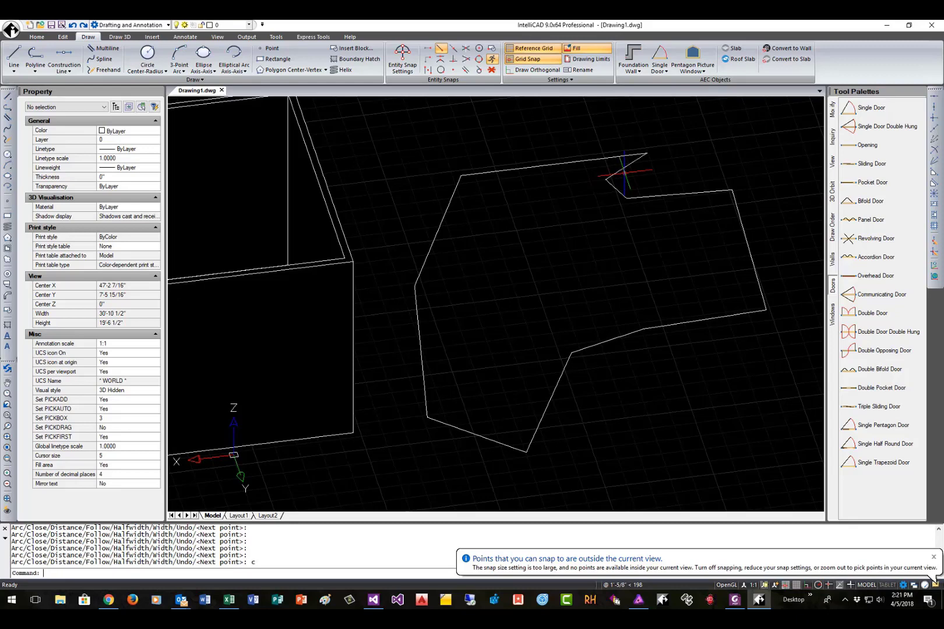
Convert the outline into a 6-inch-thick slab, erase the polyline, and select the slab.
left_click(788, 59)
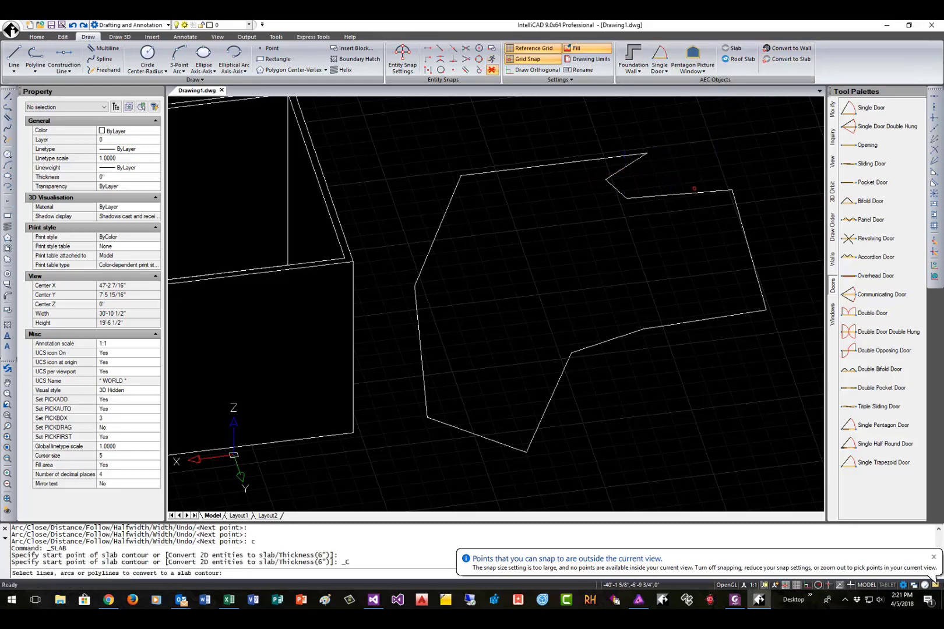
left_click(691, 193)
key("Return")
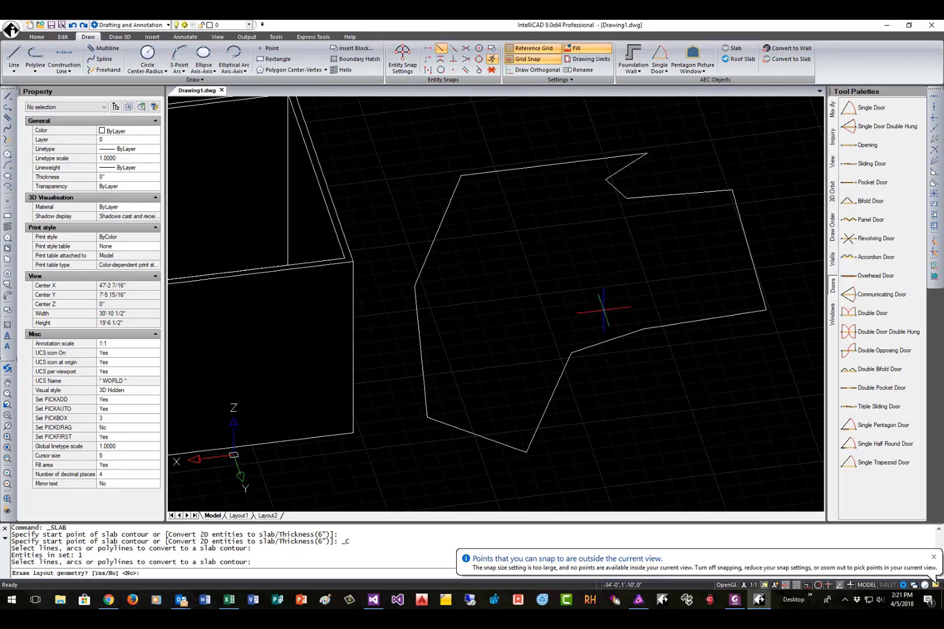
type("y")
key("Return")
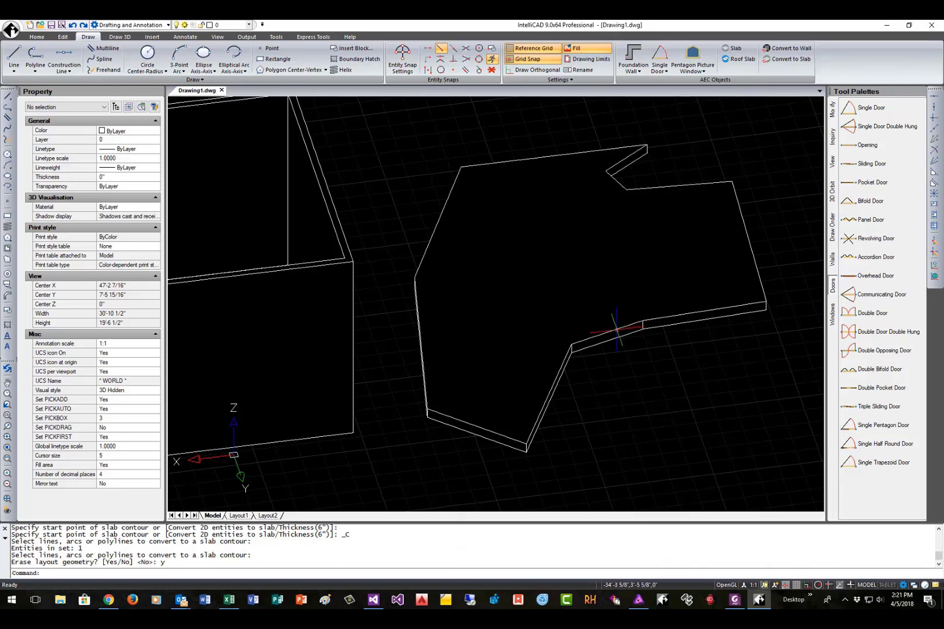
left_click(611, 331)
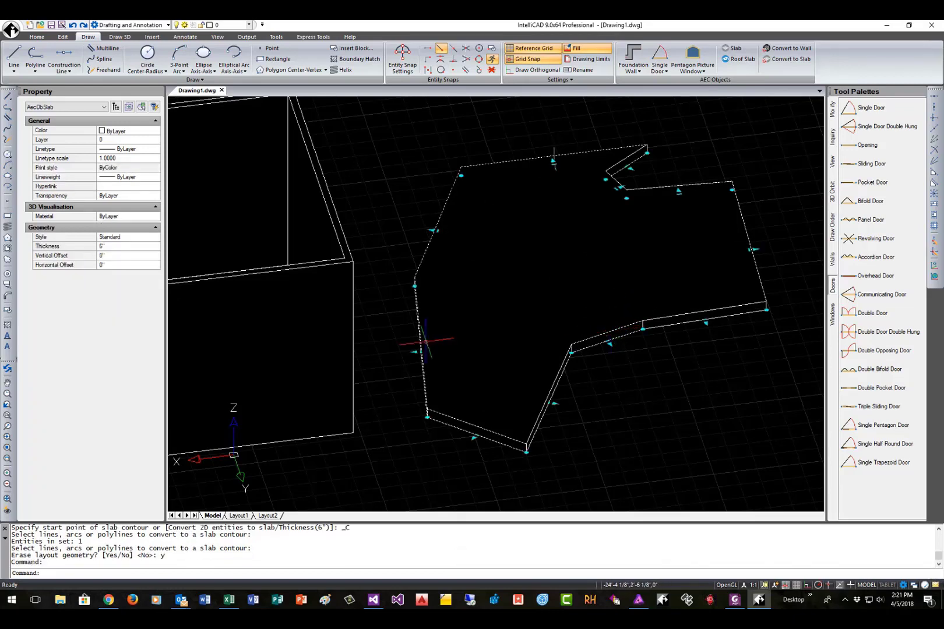
Set the slab's Thickness to 12 (1'-0") in the Property panel, then orbit the view.
left_click(115, 248)
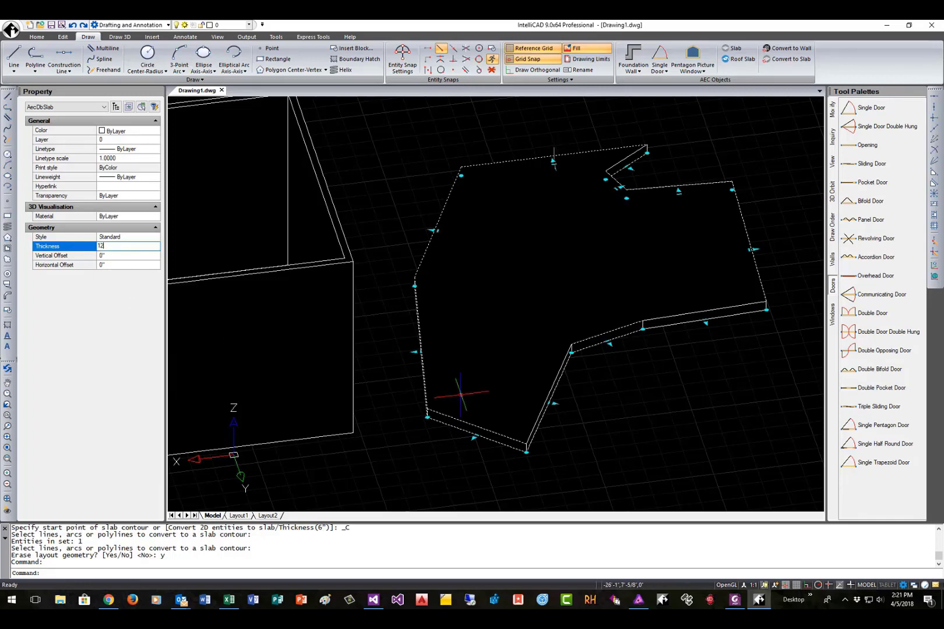
type("12")
key("Return")
key("Escape")
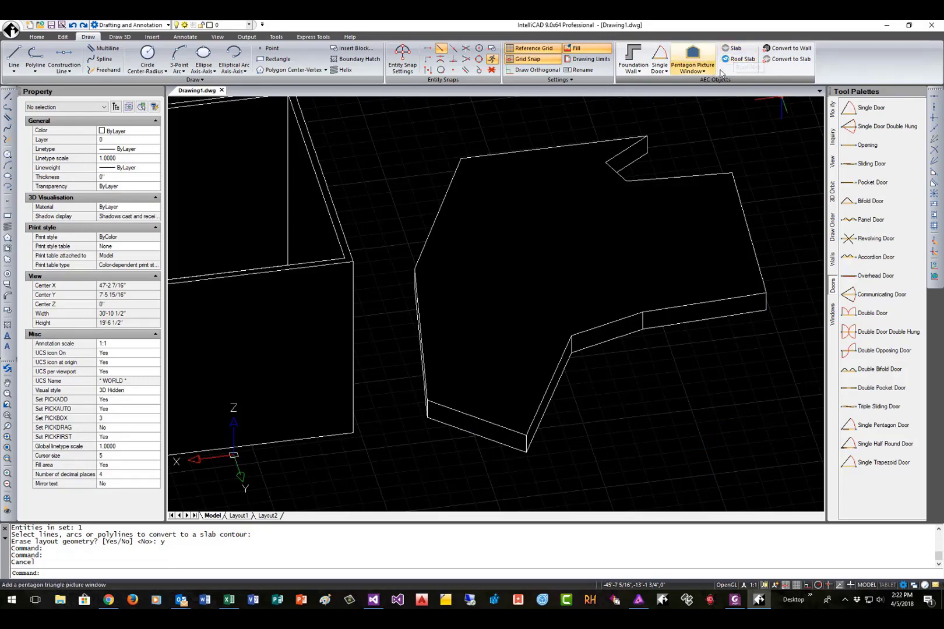
left_click(738, 66)
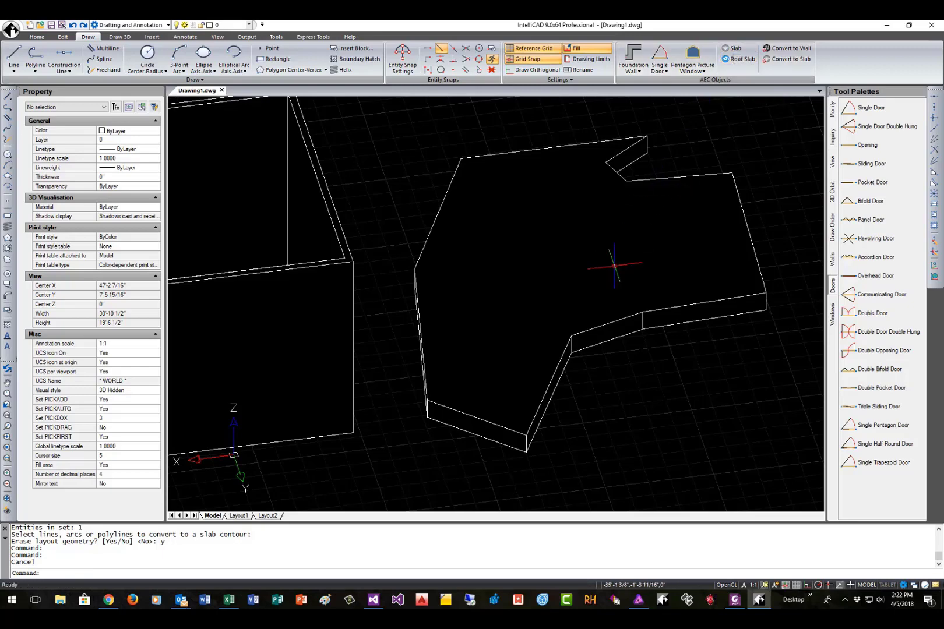
mouse_move(613, 254)
middle_mouse_down("shift")
mouse_move(567, 274)
mouse_move(670, 255)
mouse_move(551, 301)
mouse_move(480, 309)
mouse_move(464, 271)
mouse_move(435, 285)
middle_mouse_up("shift")
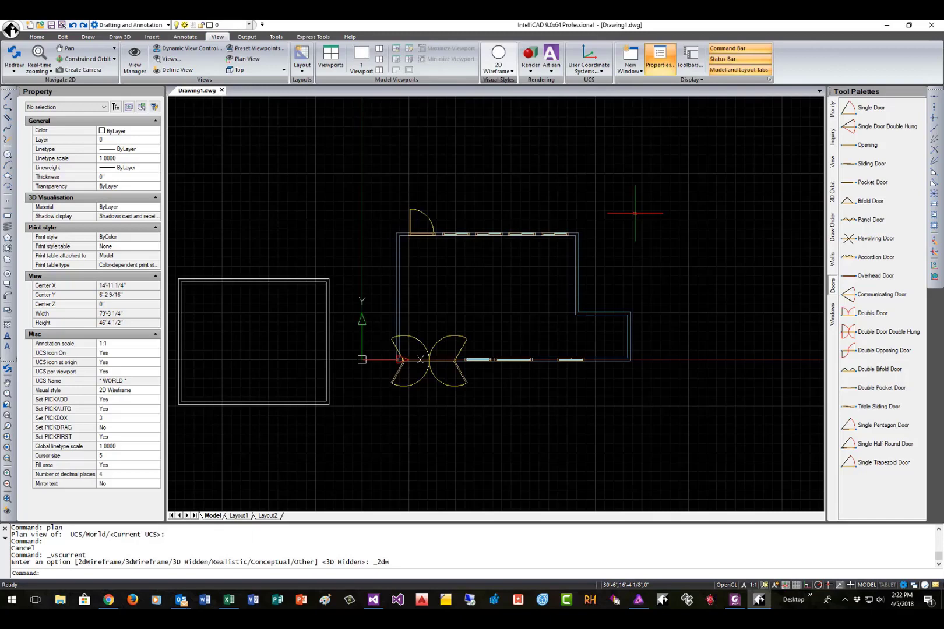
Window-select the wall piece and copy it twice beside the building's right side, forming two parallel vertical walls.
type("op")
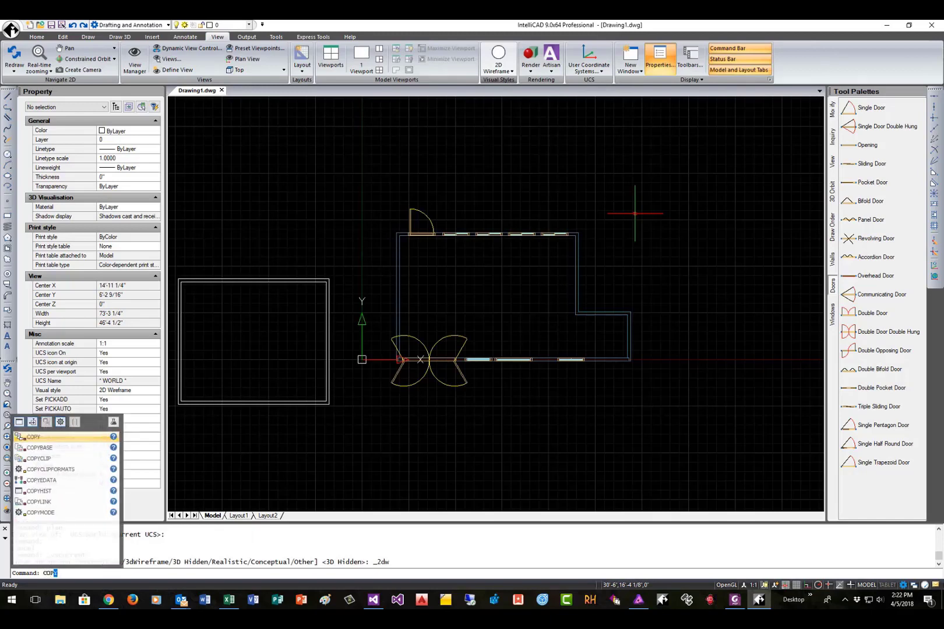
key("Return")
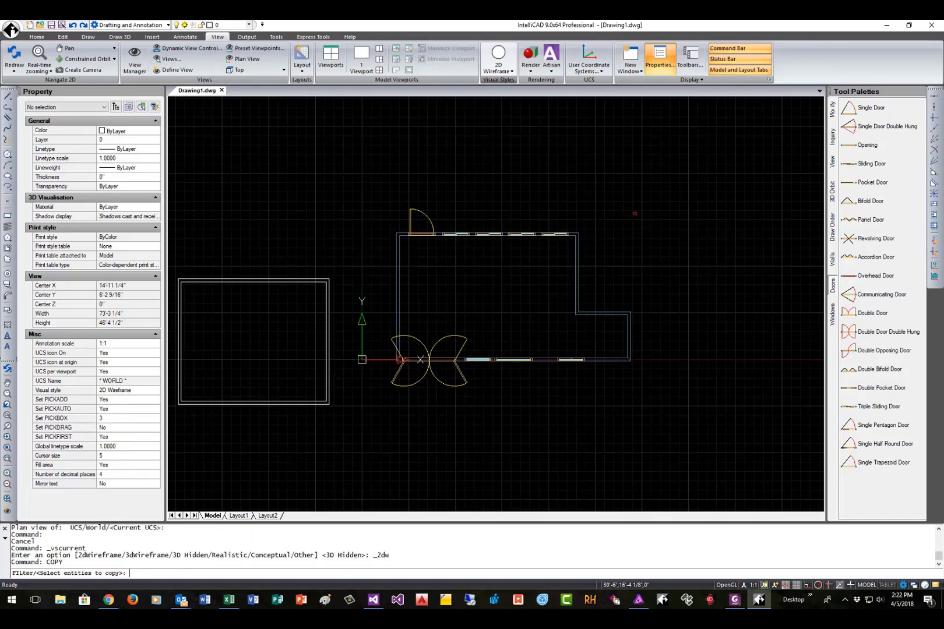
left_click(594, 319)
left_click(534, 252)
key("Return")
left_click(584, 312)
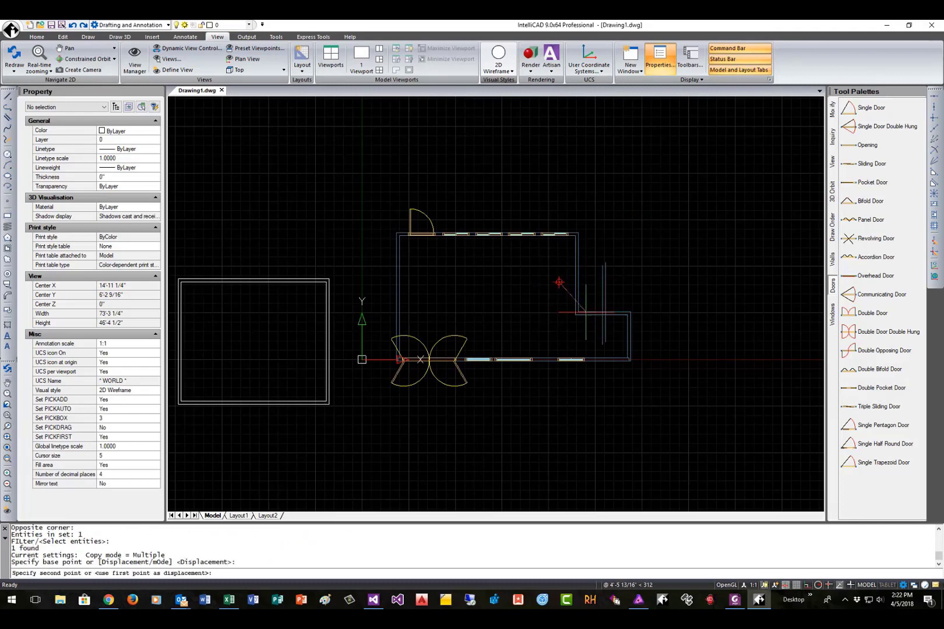
left_click(593, 315)
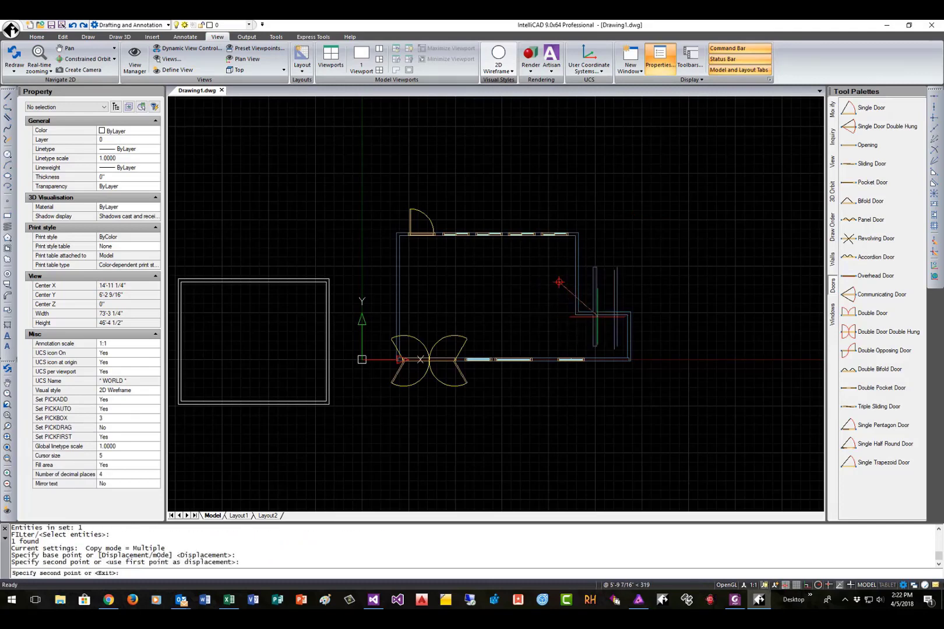
left_click(597, 315)
key("Return")
scroll(636, 313, "up", 2)
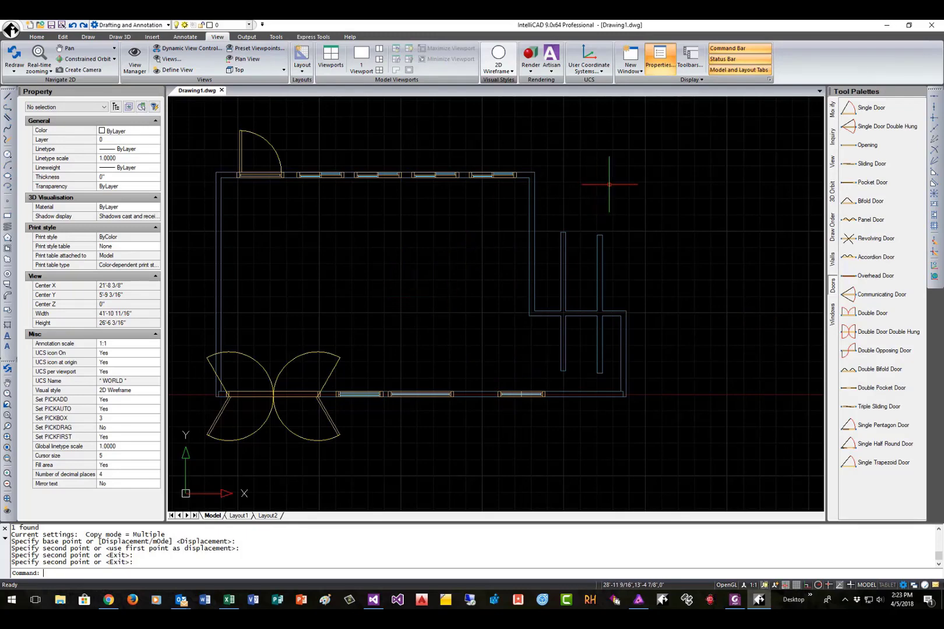
Copy another wall piece to sit above the building's right end.
key("Return")
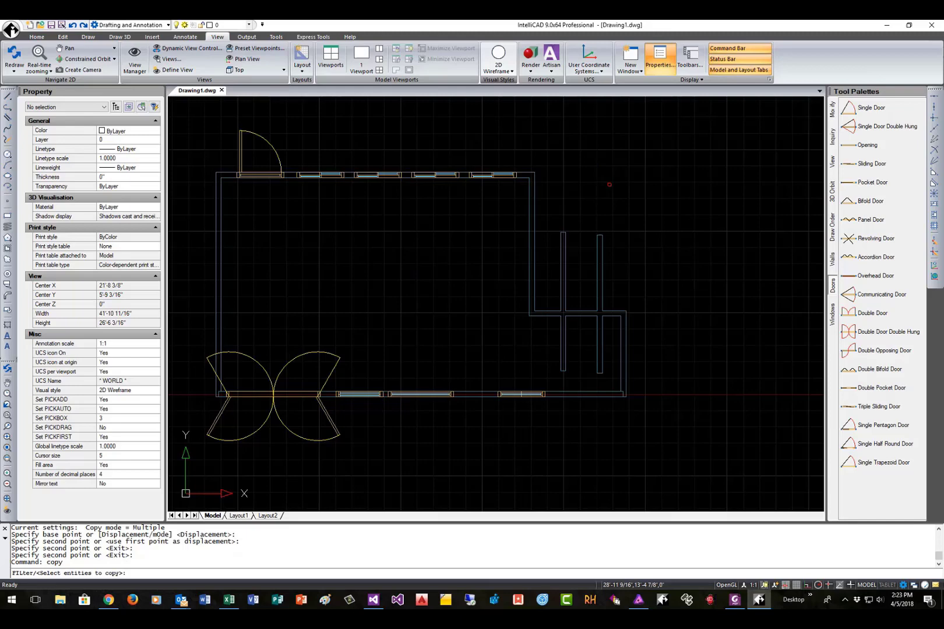
left_click(548, 310)
key("Return")
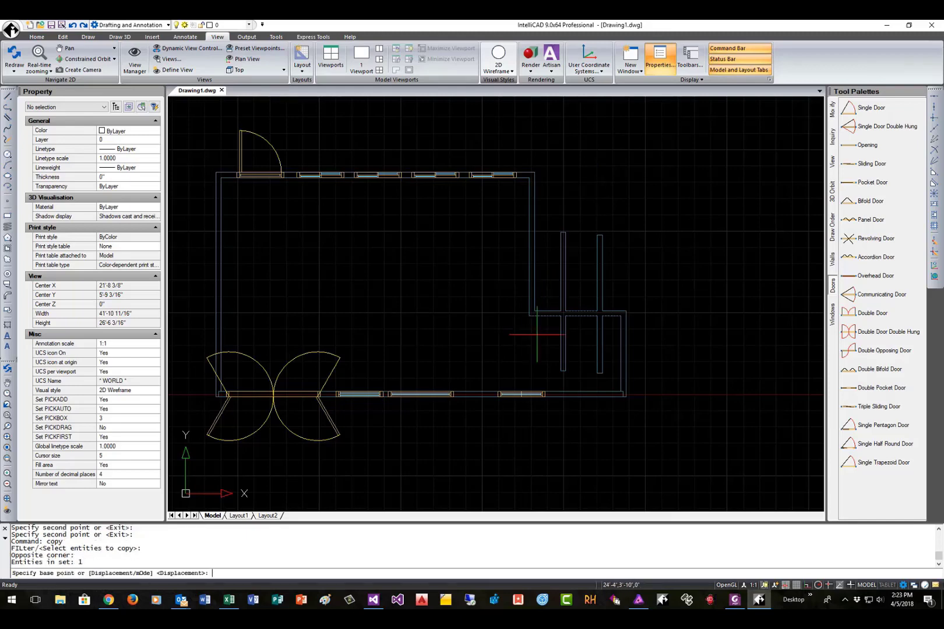
left_click(536, 334)
key("Return")
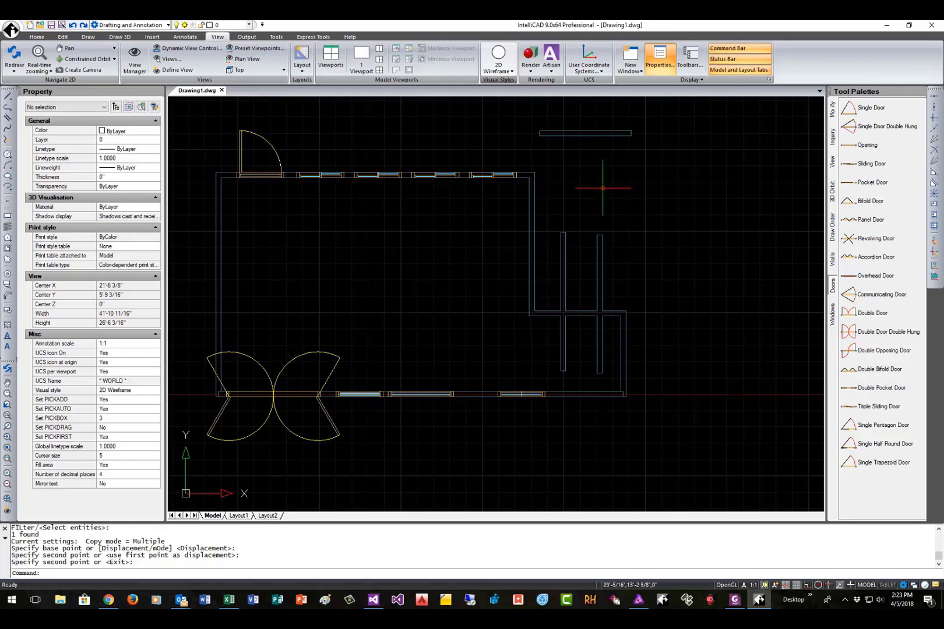
Extend both copied vertical walls up to the new top wall as boundary.
type("extend")
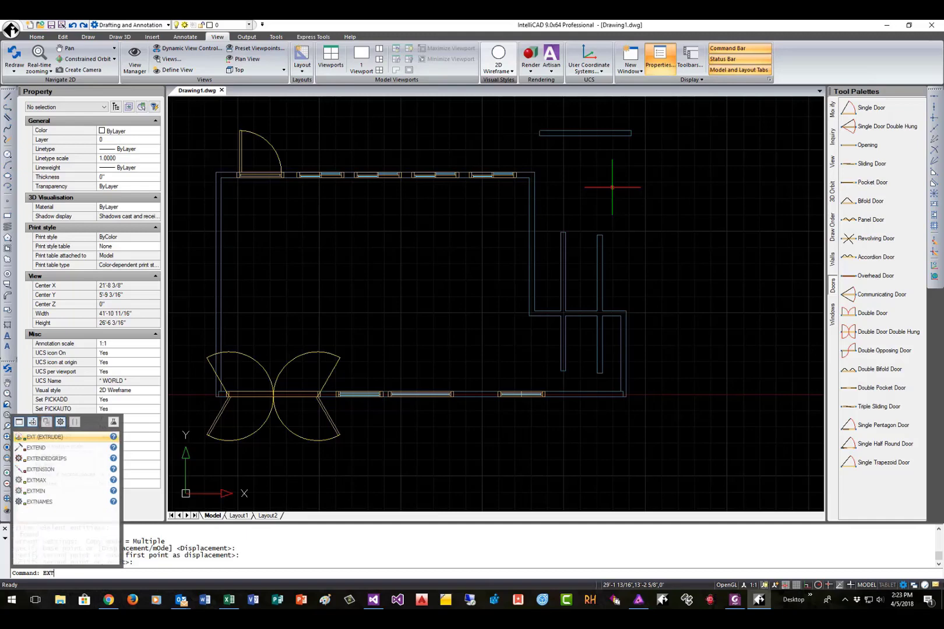
key("Return")
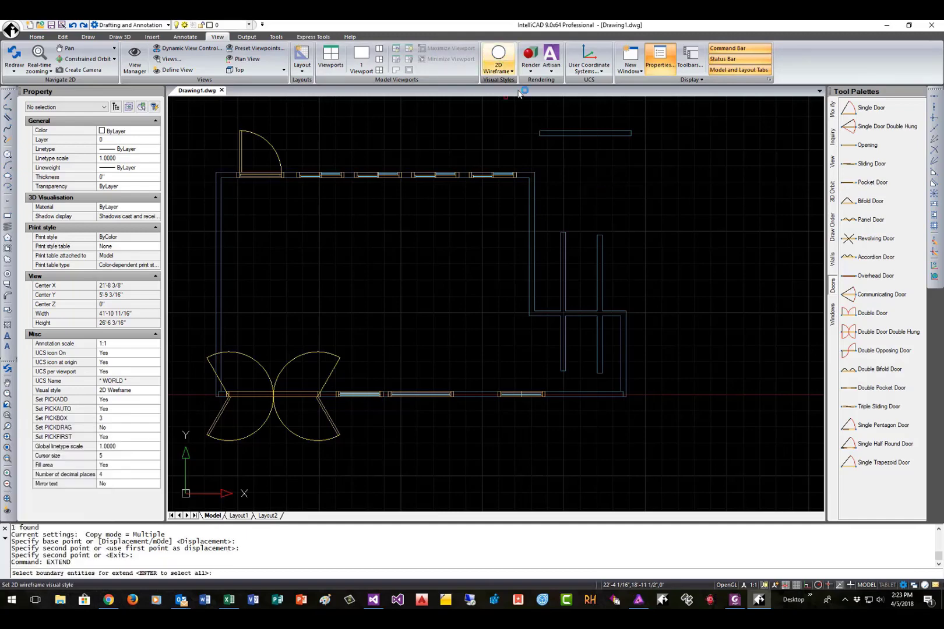
left_click(567, 133)
key("Return")
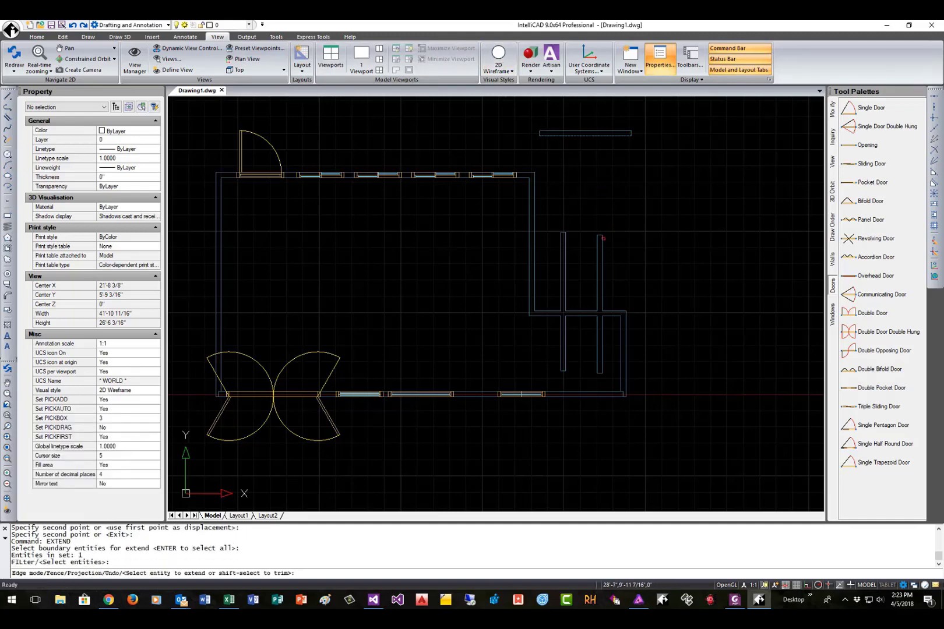
left_click(602, 236)
left_click(564, 234)
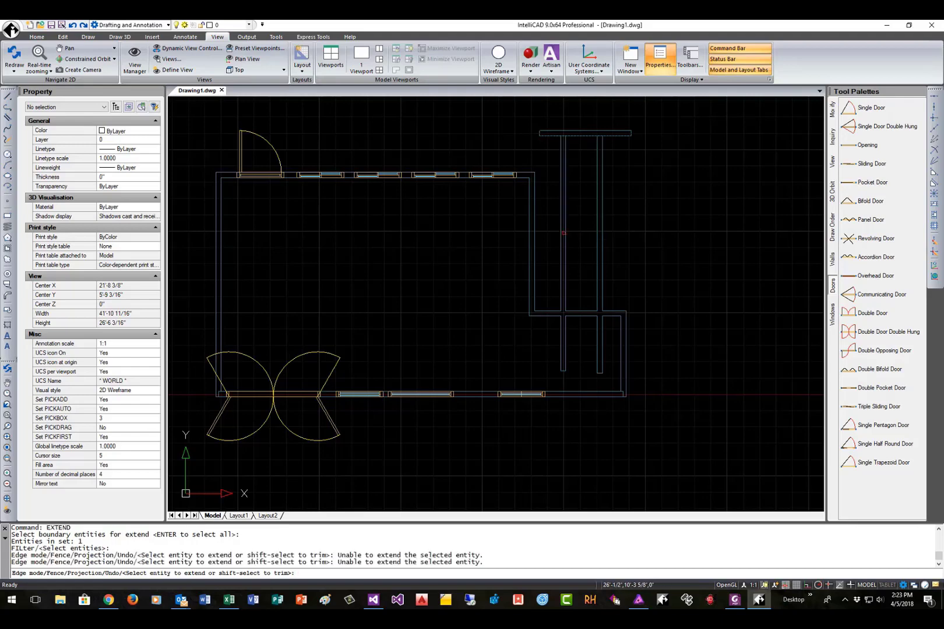
key("Return")
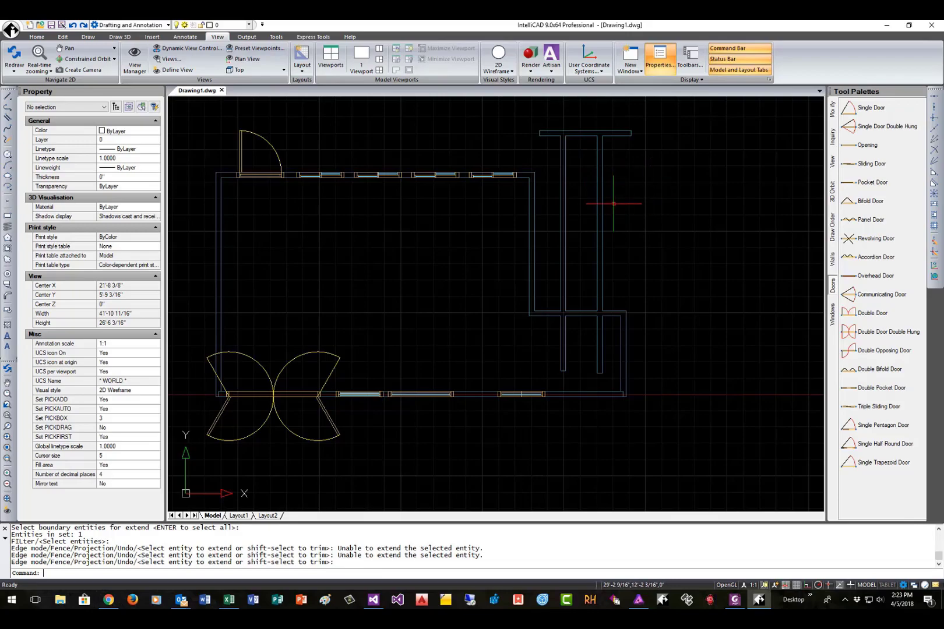
Orbit the plan into a front 3D perspective of the walls, then return to the Draw ribbon tab.
mouse_move(653, 294)
middle_mouse_down("shift")
mouse_move(531, 343)
mouse_move(326, 390)
mouse_move(333, 282)
mouse_move(339, 320)
mouse_move(359, 310)
mouse_move(383, 125)
middle_mouse_up("shift")
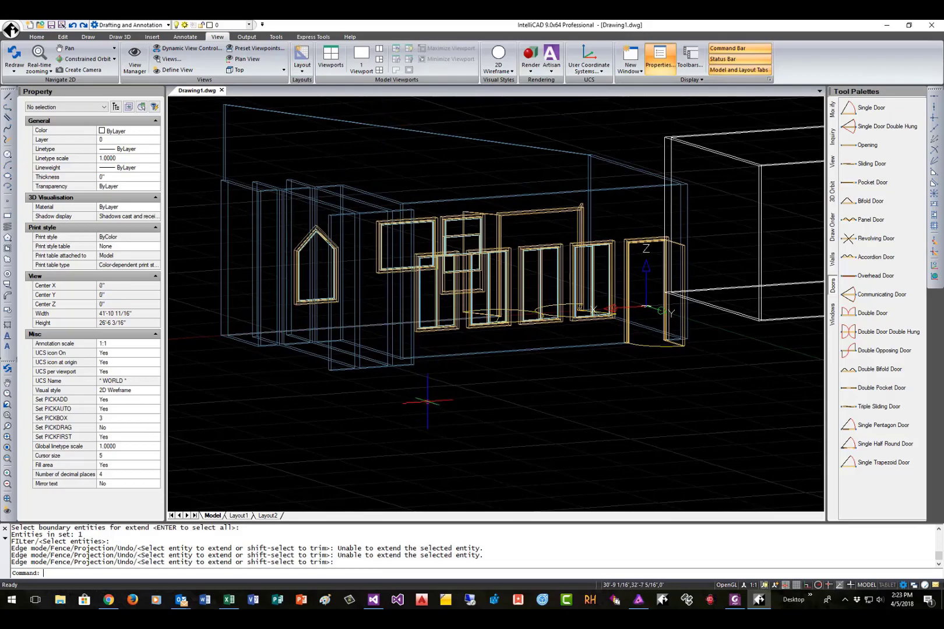
mouse_move(429, 402)
middle_mouse_down("shift")
mouse_move(659, 424)
mouse_move(687, 449)
mouse_move(755, 440)
mouse_move(663, 460)
mouse_move(367, 439)
mouse_move(684, 423)
mouse_move(720, 433)
middle_mouse_up("shift")
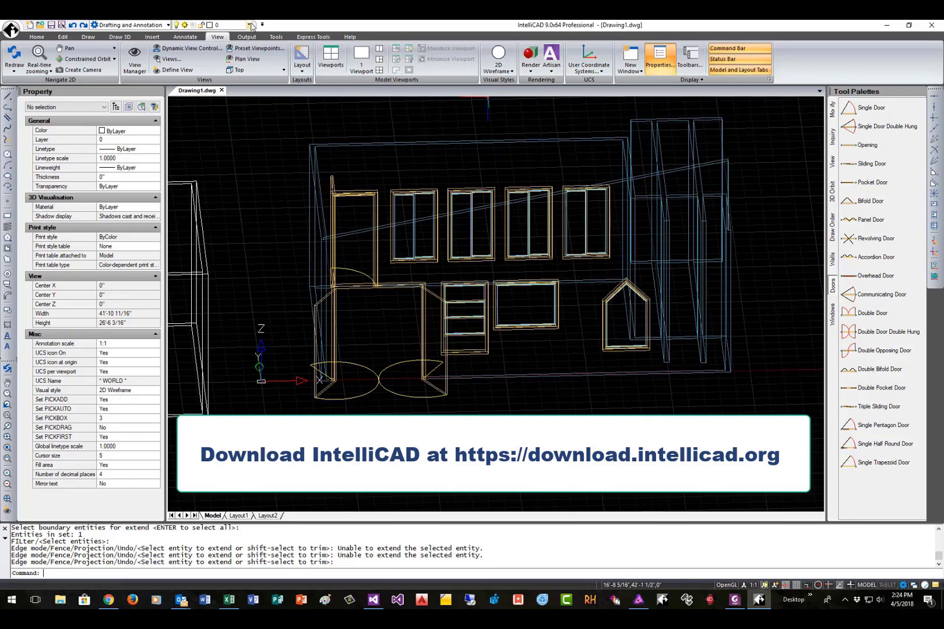
left_click(88, 36)
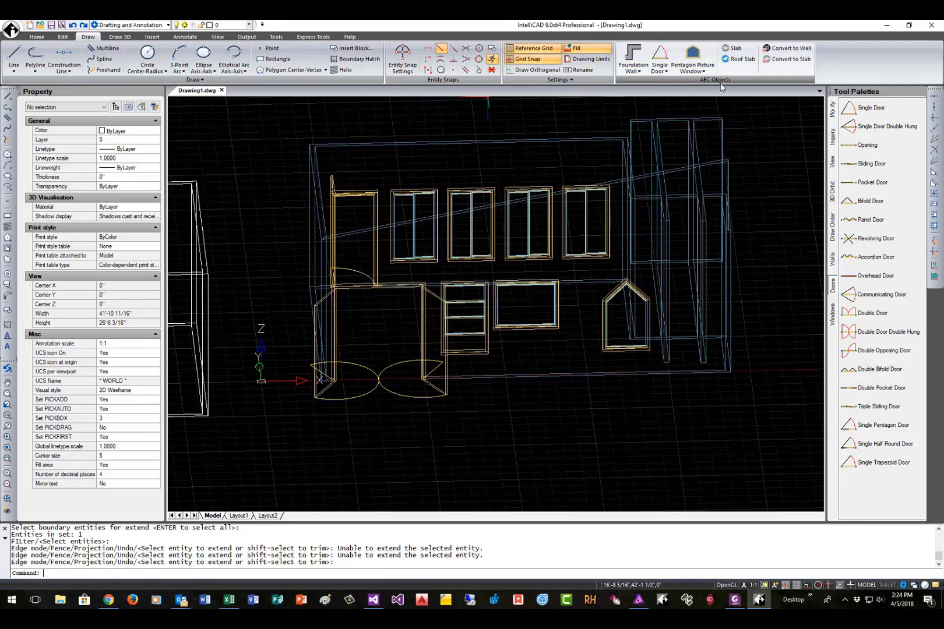
Enable the classic Menu Bar and browse Draw > AEC Objects > Windows.
right_click(453, 35)
left_click(493, 63)
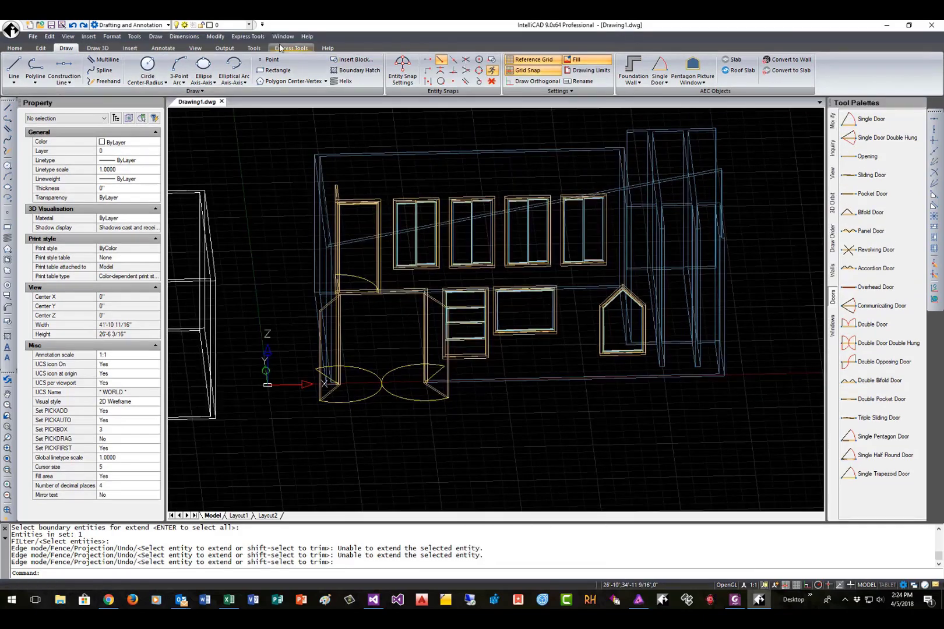
left_click(155, 37)
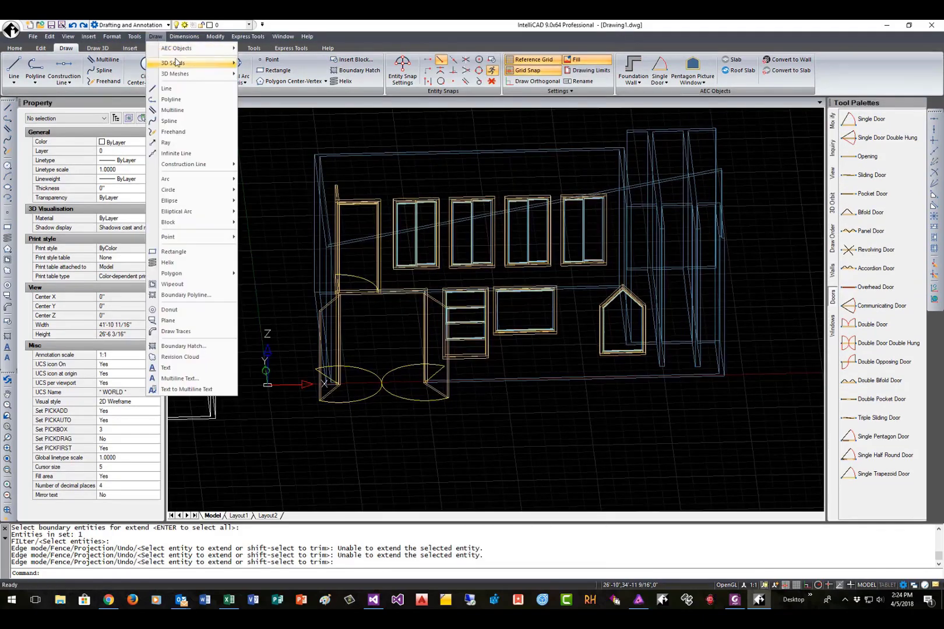
mouse_move(194, 49)
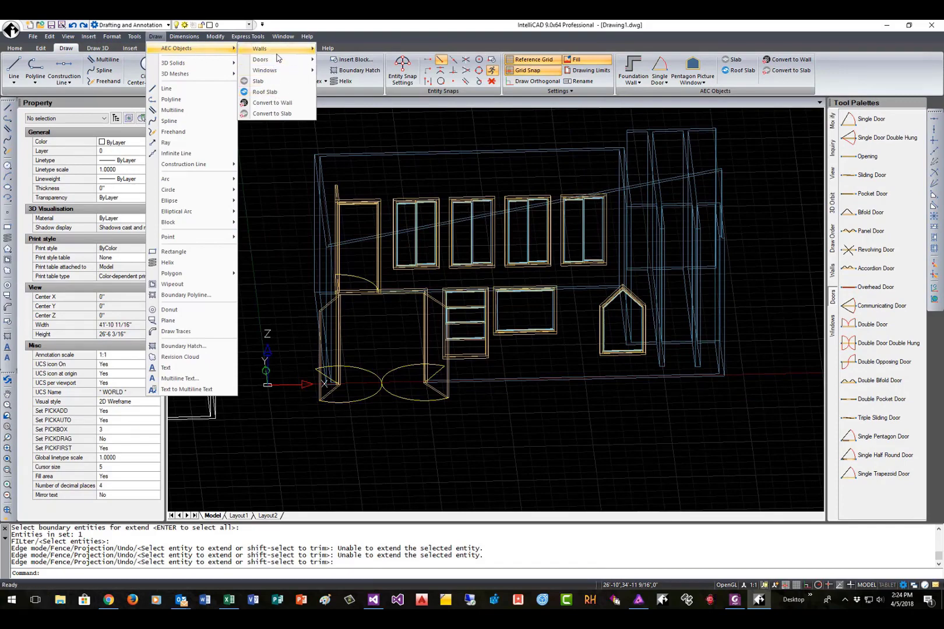
mouse_move(282, 71)
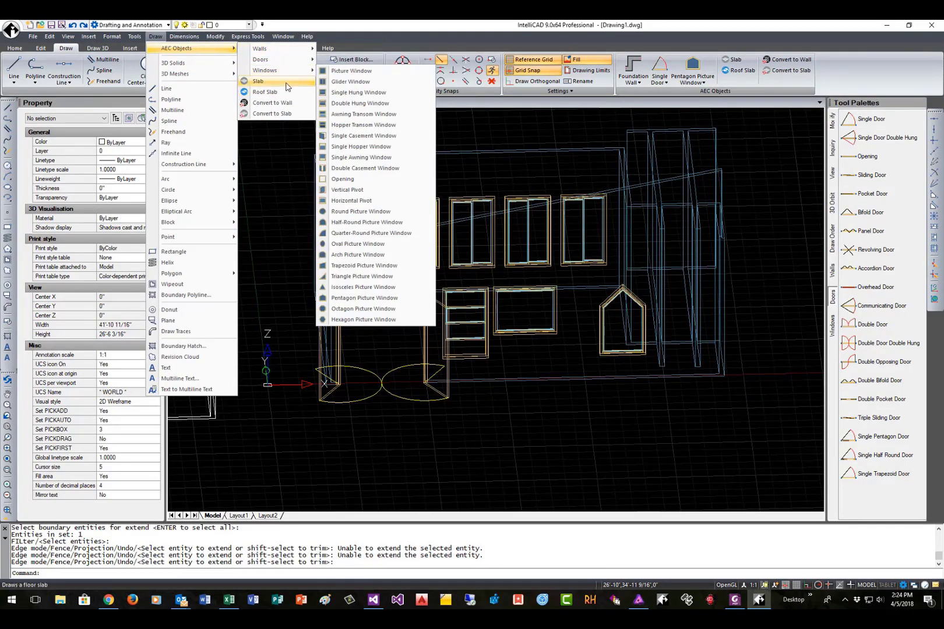
Close the open menus and dismiss the toolbar list.
left_click(779, 38)
right_click(778, 36)
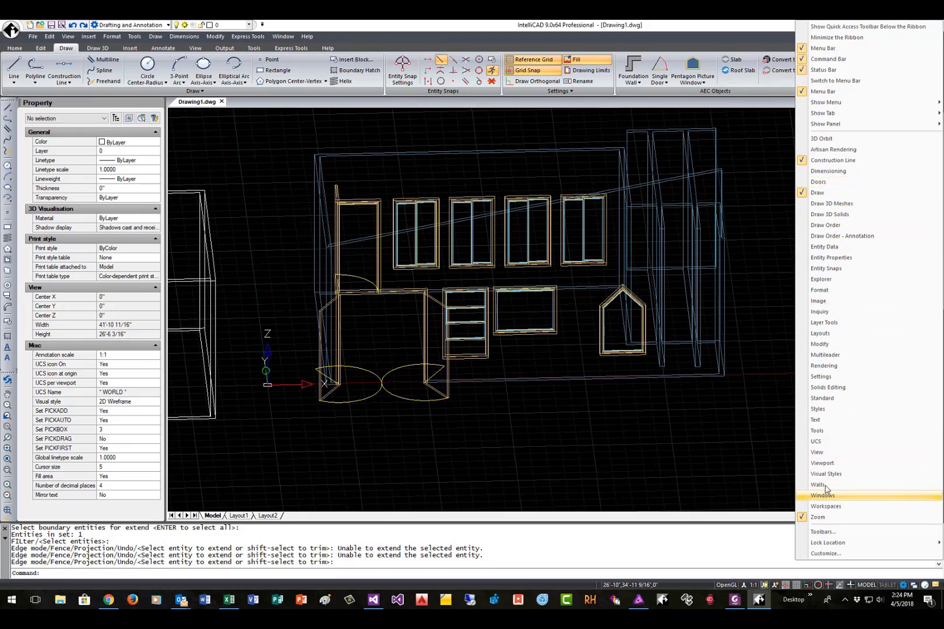
left_click(720, 27)
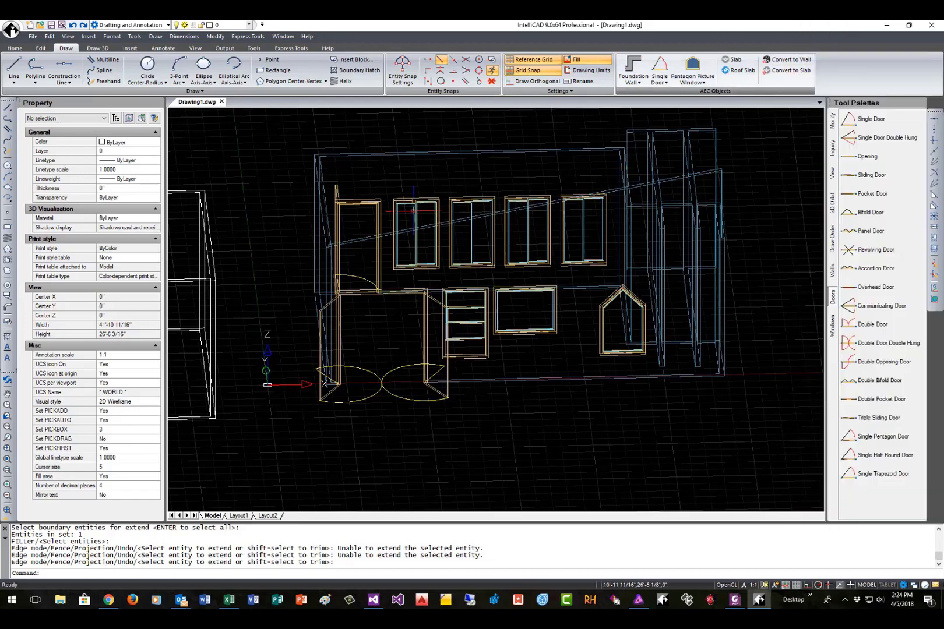